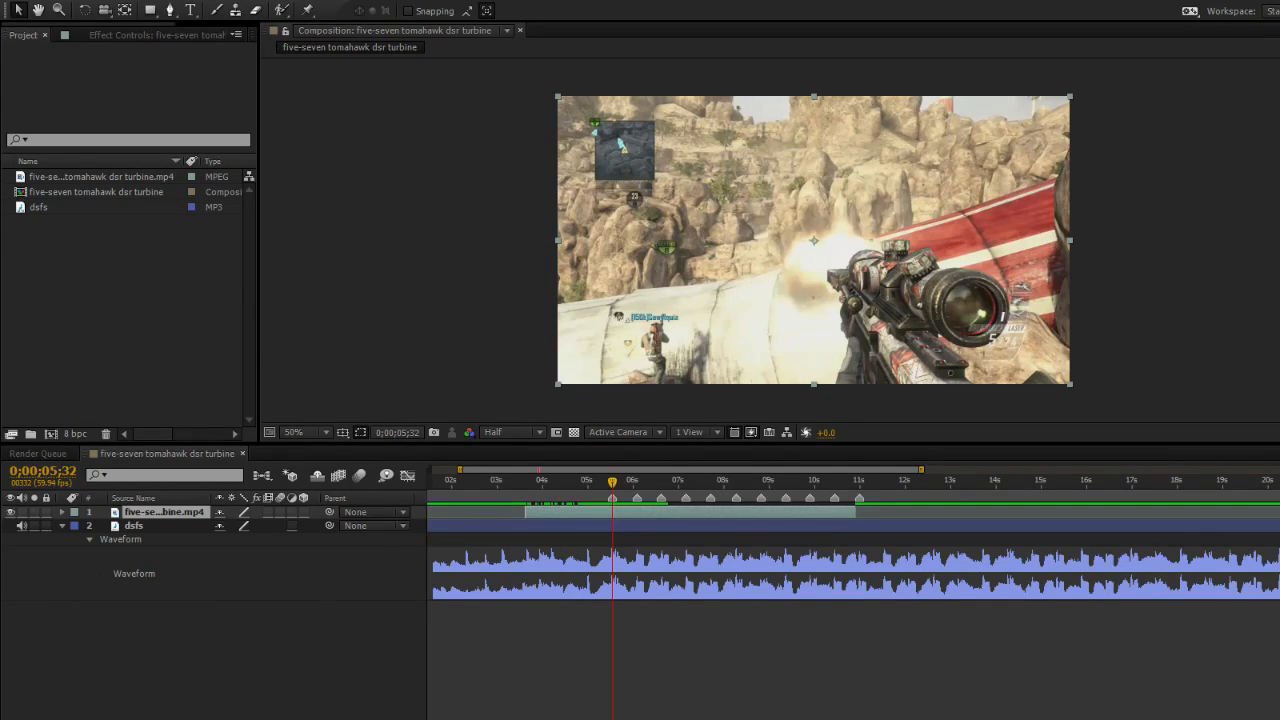
# Split the gameplay clip at the first beat marker, at 0;00;05;32.
pyautogui.moveTo(613, 515)
pyautogui.mouseDown()
pyautogui.moveTo(626, 515)
pyautogui.moveTo(609, 515)
pyautogui.moveTo(636, 482)
pyautogui.moveTo(610, 493)
pyautogui.mouseUp()
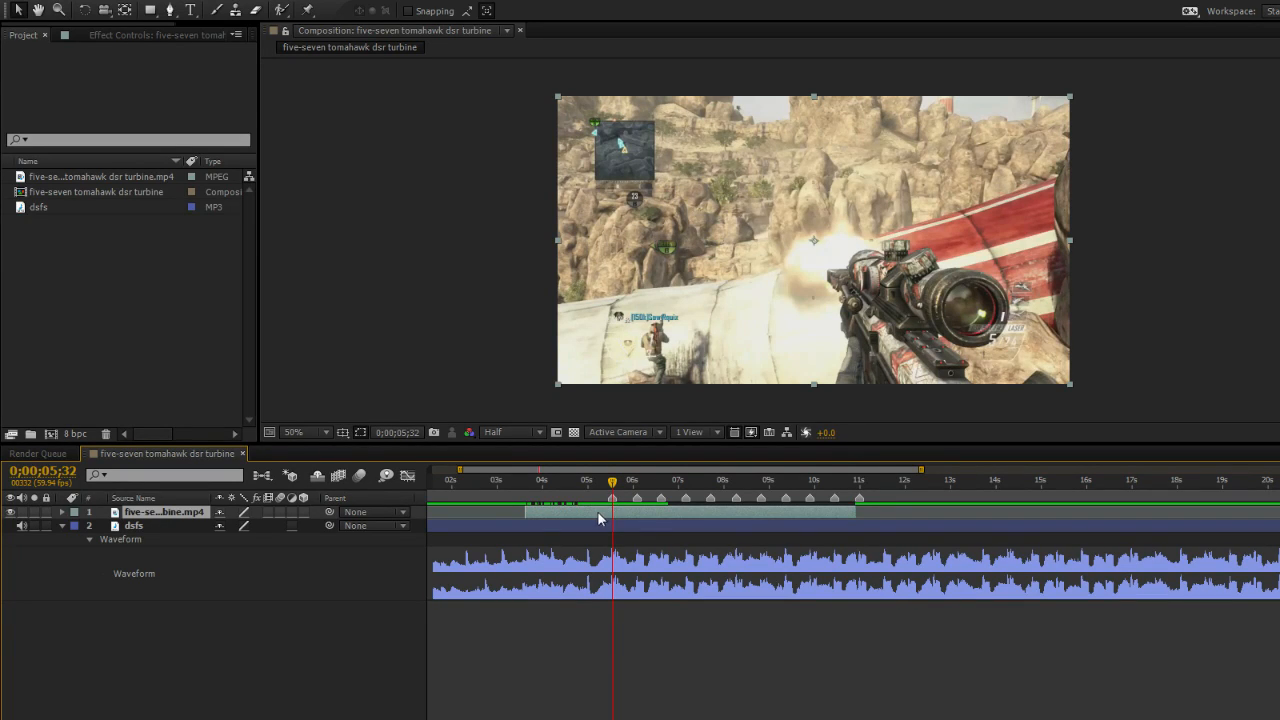
pyautogui.click(605, 484)
pyautogui.moveTo(605, 484)
pyautogui.mouseDown()
pyautogui.moveTo(526, 484)
pyautogui.moveTo(539, 513)
pyautogui.moveTo(525, 519)
pyautogui.moveTo(808, 551)
pyautogui.moveTo(594, 550)
pyautogui.moveTo(619, 538)
pyautogui.moveTo(613, 500)
pyautogui.mouseUp()
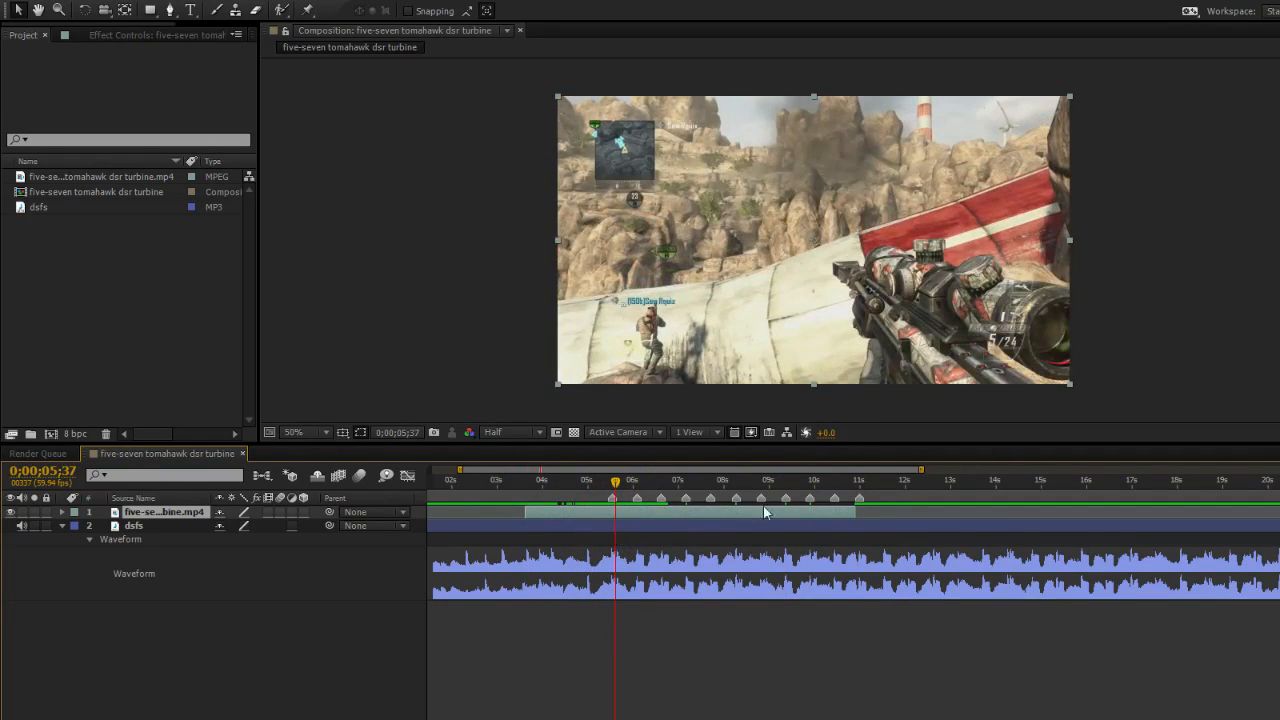
pyautogui.press('=')
pyautogui.click(643, 657)
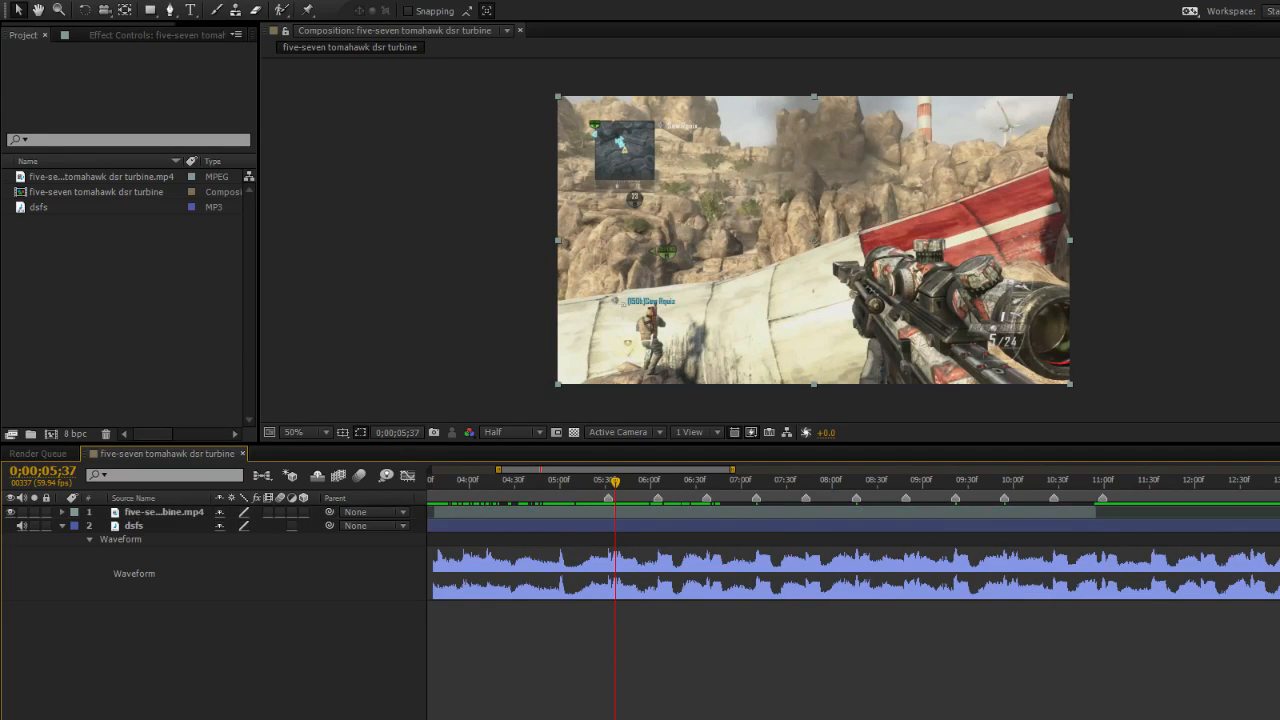
pyautogui.hscroll(-1, 643, 657)
pyautogui.moveTo(629, 484); pyautogui.dragTo(621, 487)
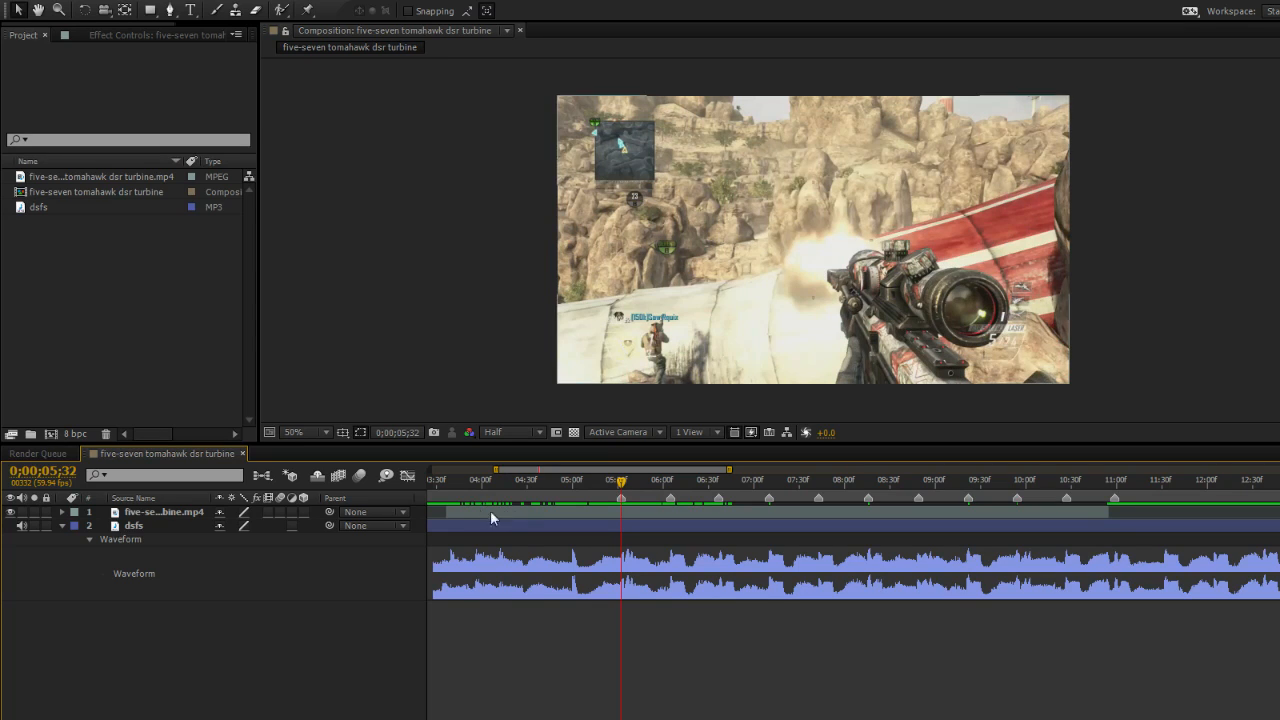
pyautogui.click(532, 513)
pyautogui.moveTo(531, 517); pyautogui.dragTo(533, 517)
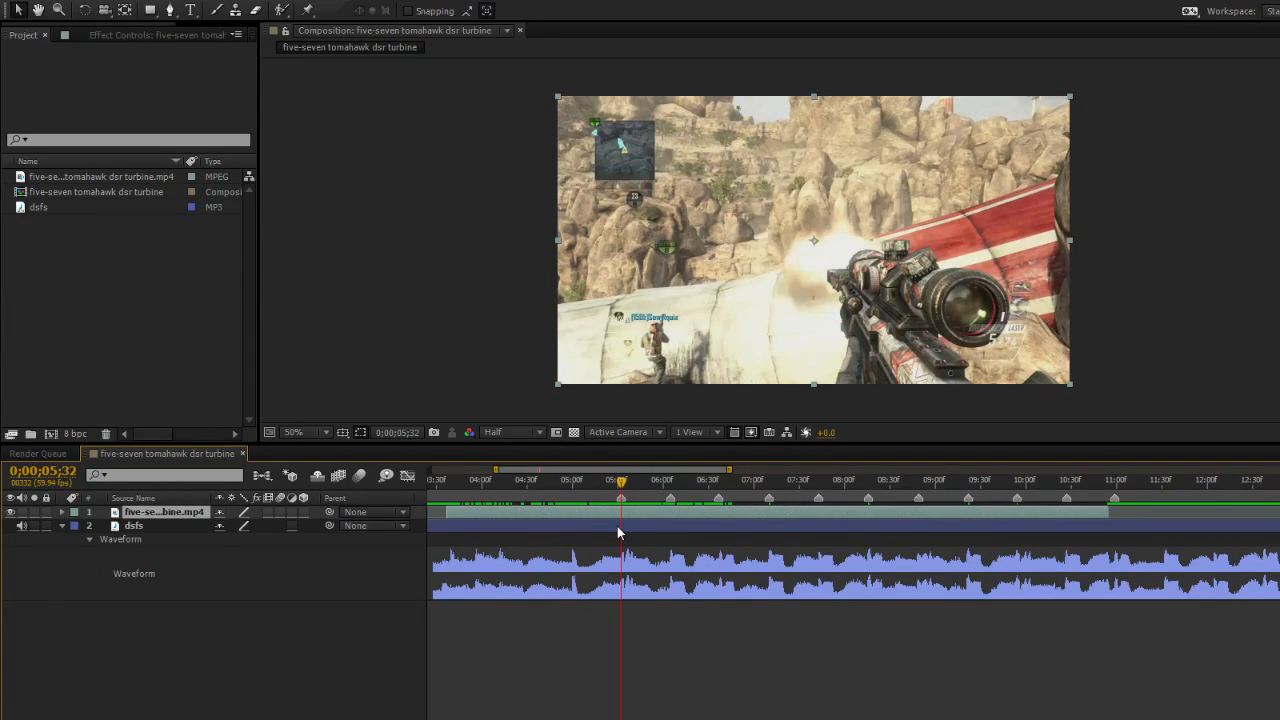
pyautogui.hotkey('ctrl', 'shift', 'd')
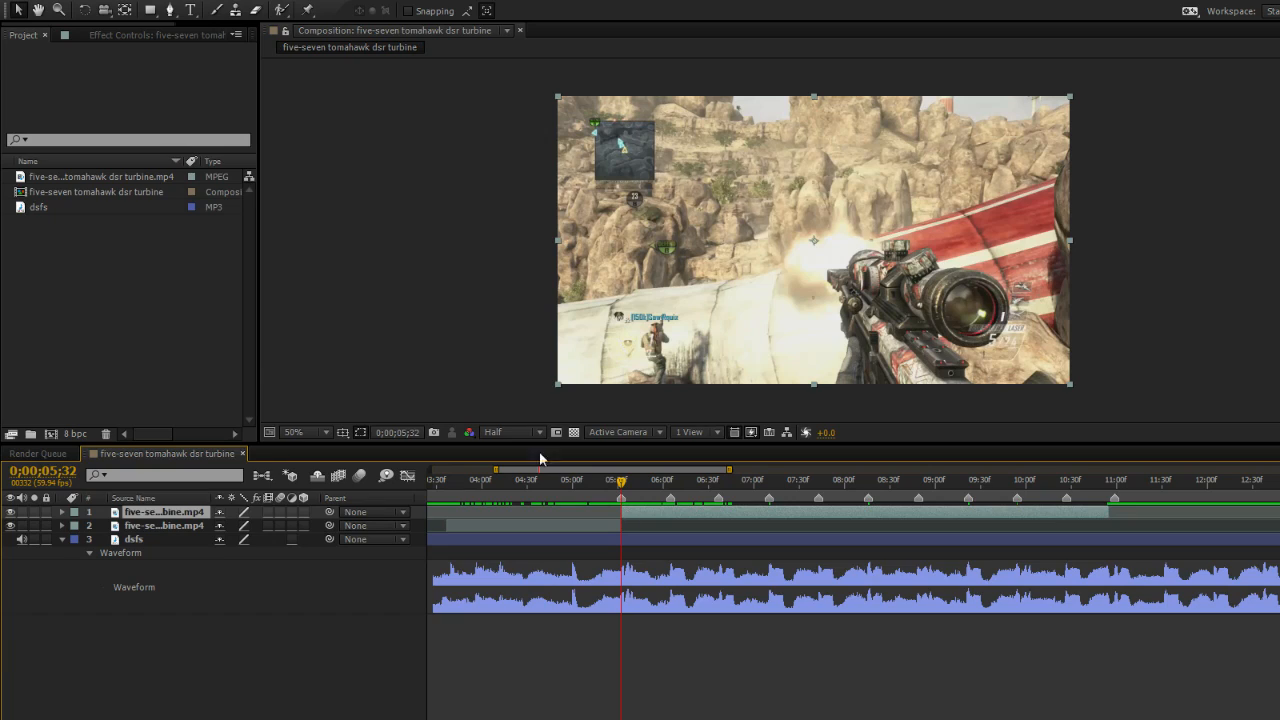
# Apply Twixtor Pro to the segment after the first cut and split it at the marker at 0;00;06;37.
pyautogui.click(109, 34)
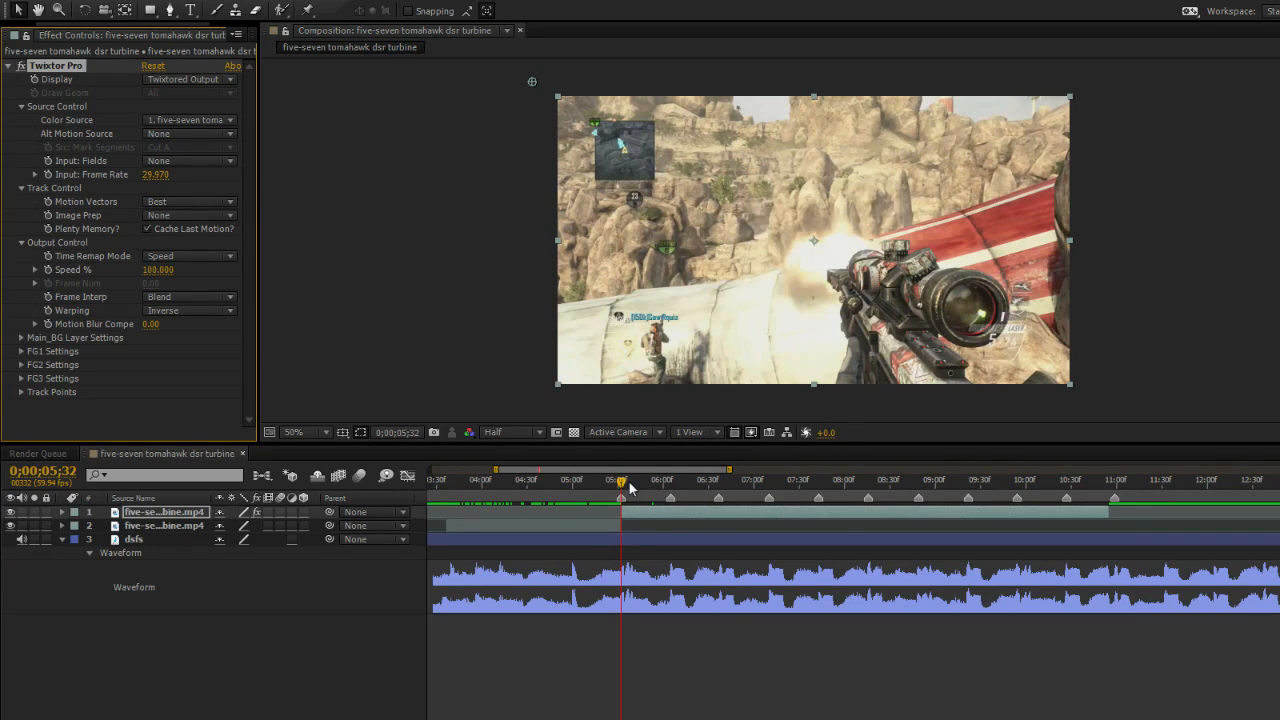
pyautogui.moveTo(621, 485); pyautogui.dragTo(716, 545)
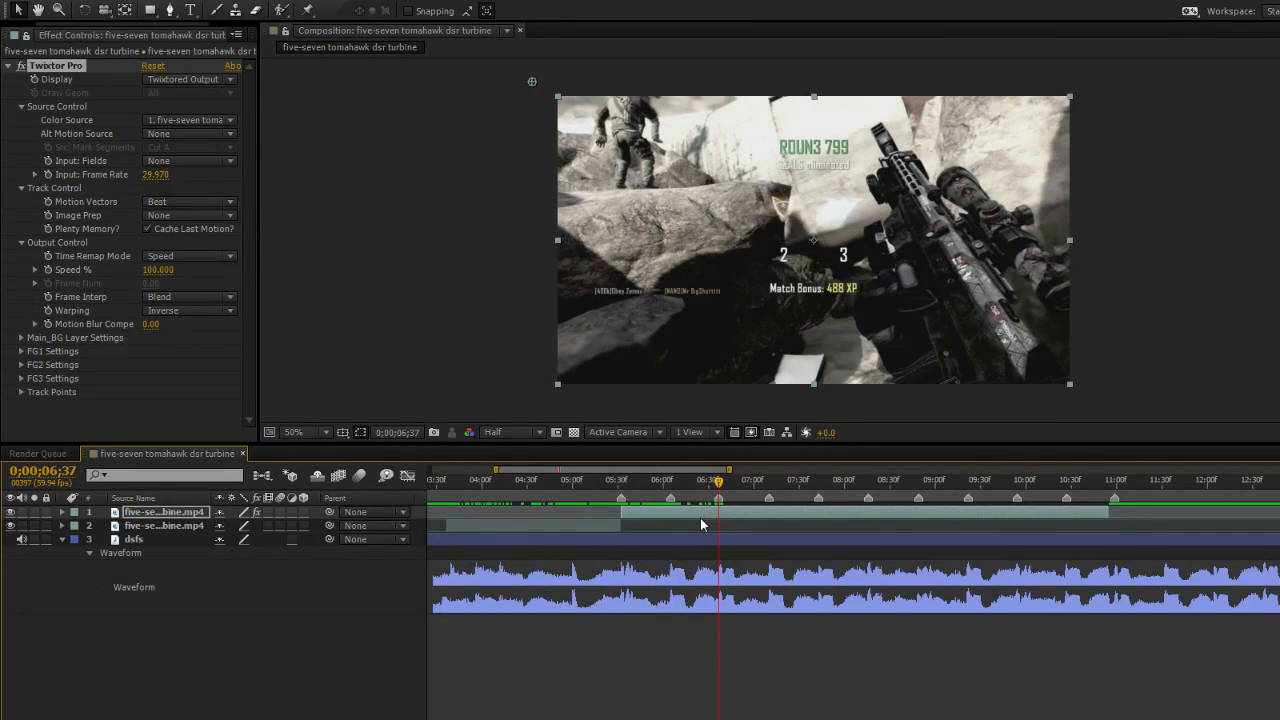
pyautogui.hotkey('alt', ']')
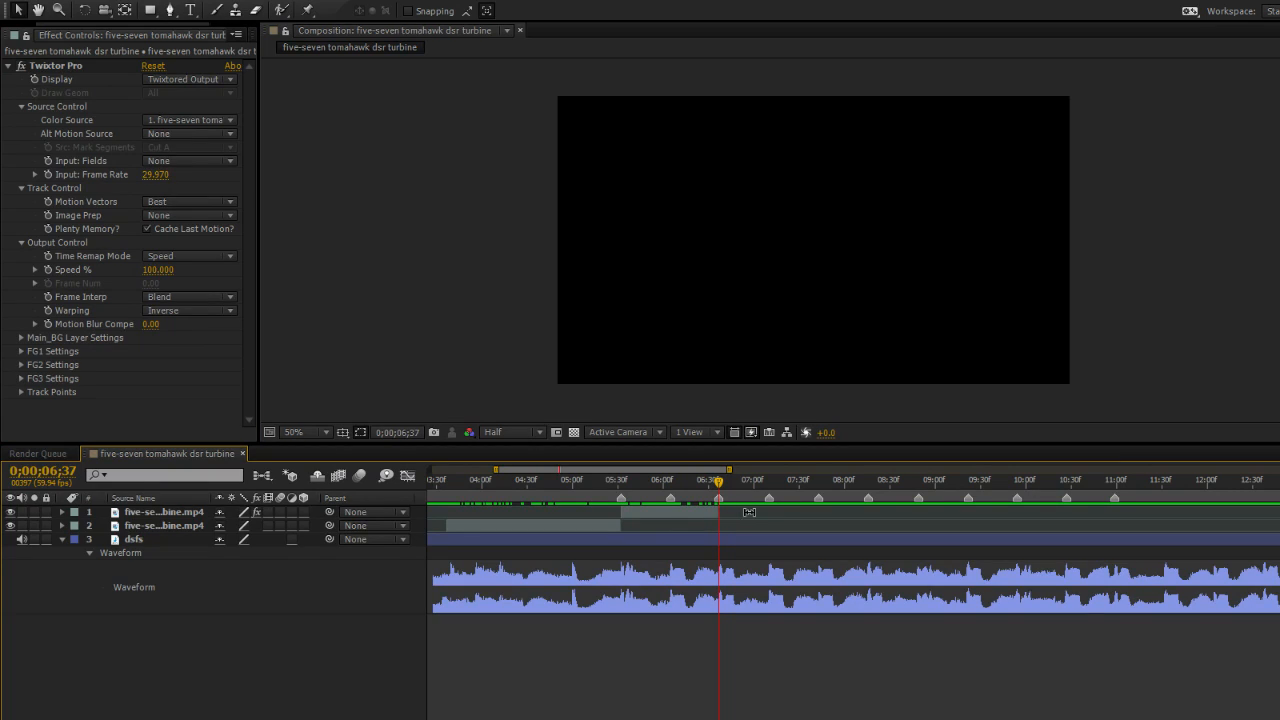
pyautogui.hotkey('ctrl', 'z')
pyautogui.moveTo(720, 484); pyautogui.dragTo(737, 487)
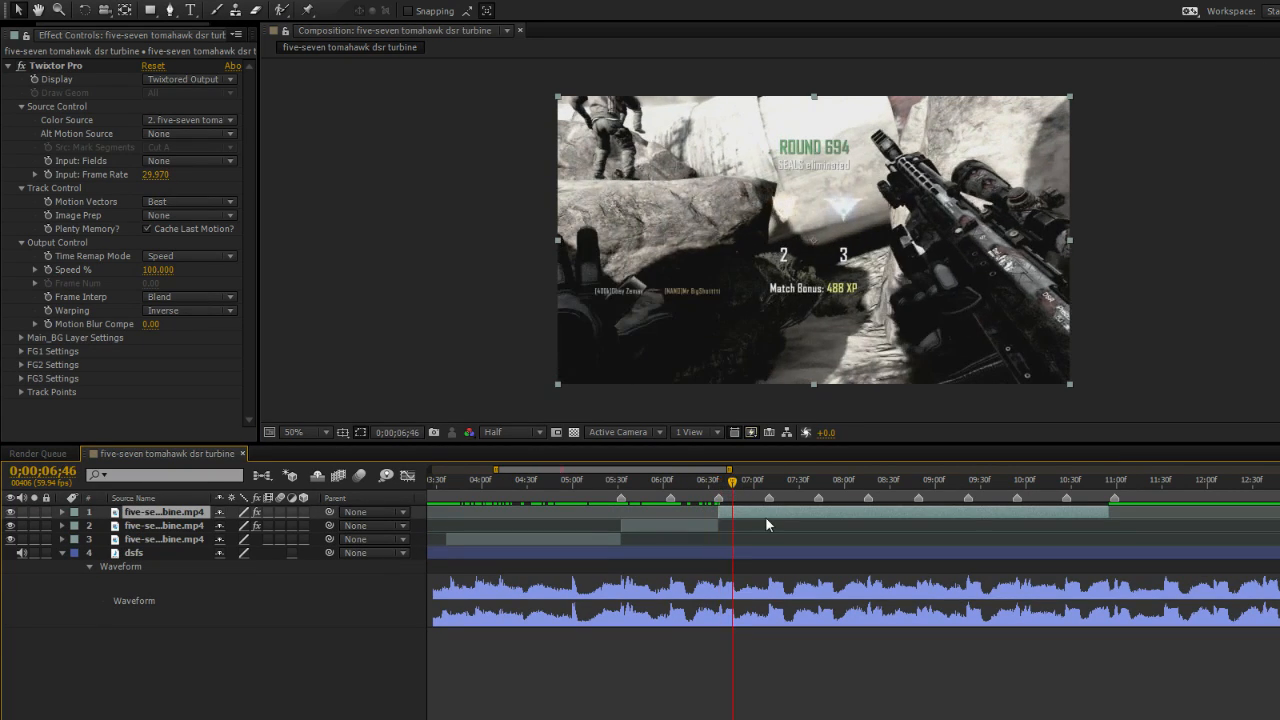
# Remove Twixtor Pro from the last segment and shift that segment further along the timeline, leaving a gap after the middle segment.
pyautogui.click(64, 66)
pyautogui.press('Delete')
pyautogui.moveTo(663, 482); pyautogui.dragTo(678, 486)
pyautogui.moveTo(754, 511); pyautogui.dragTo(1085, 511)
# Set the middle segment's Twixtor input frame rate to 59.94 and its Alt Motion Source to 2. five-seven tomahawk dsr turbine.mp4.
pyautogui.moveTo(677, 485)
pyautogui.mouseDown()
pyautogui.moveTo(655, 484)
pyautogui.moveTo(669, 489)
pyautogui.mouseUp()
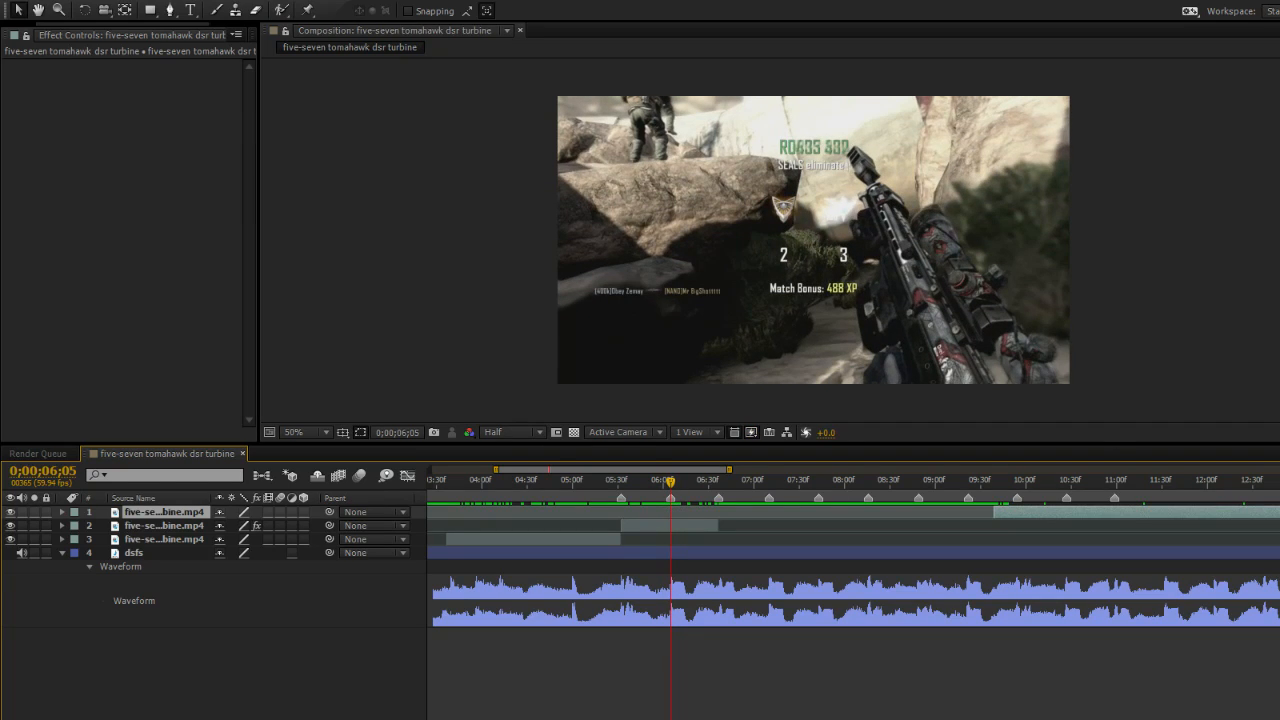
pyautogui.click(673, 529)
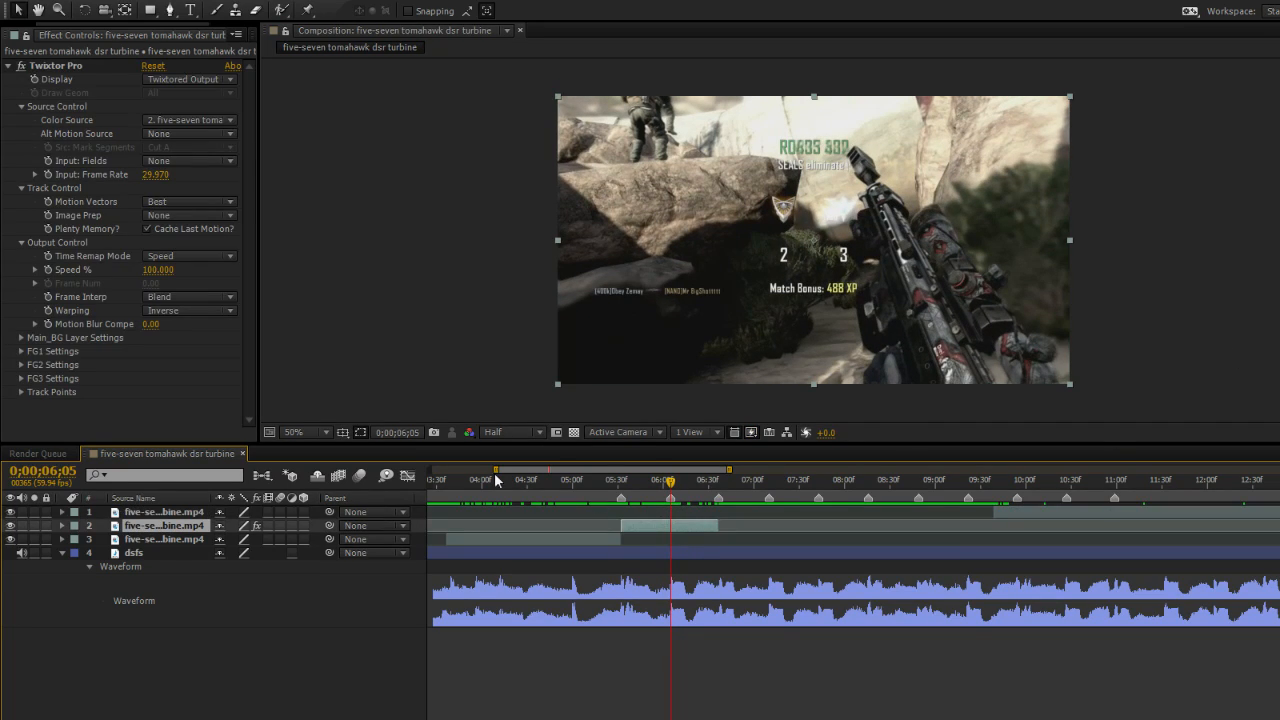
pyautogui.click(157, 174)
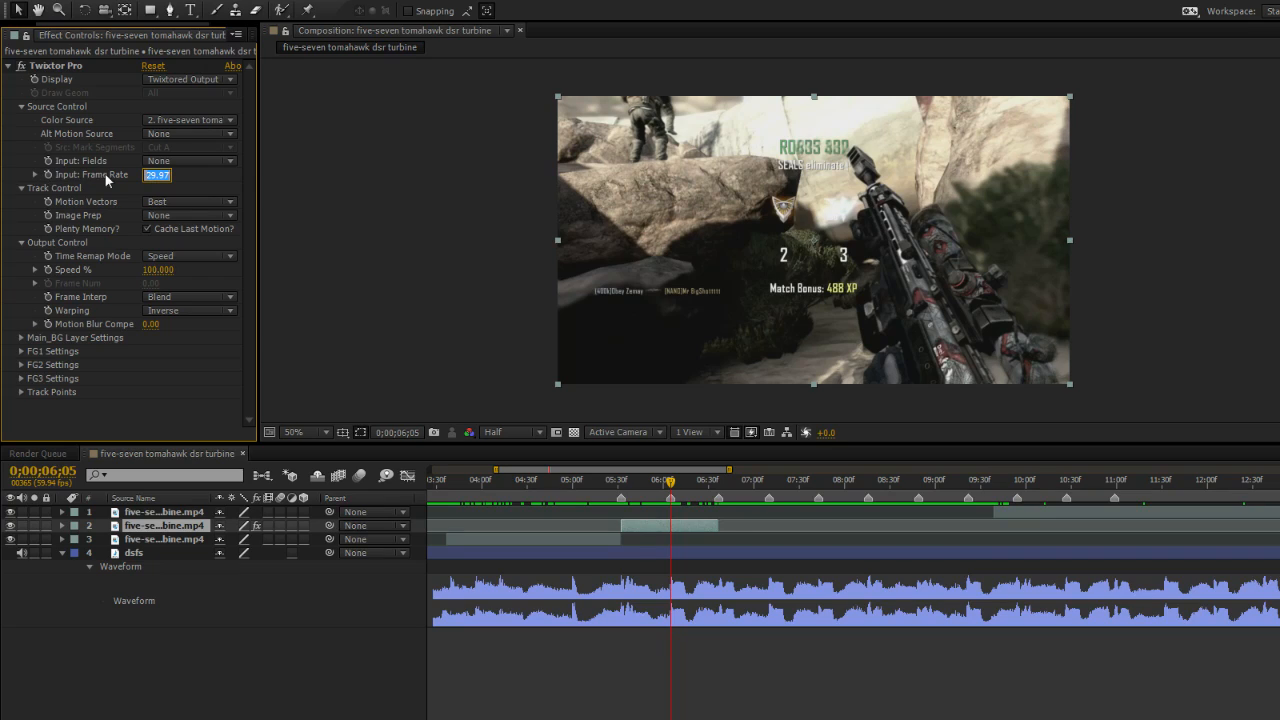
pyautogui.write('59.94')
pyautogui.press('Return')
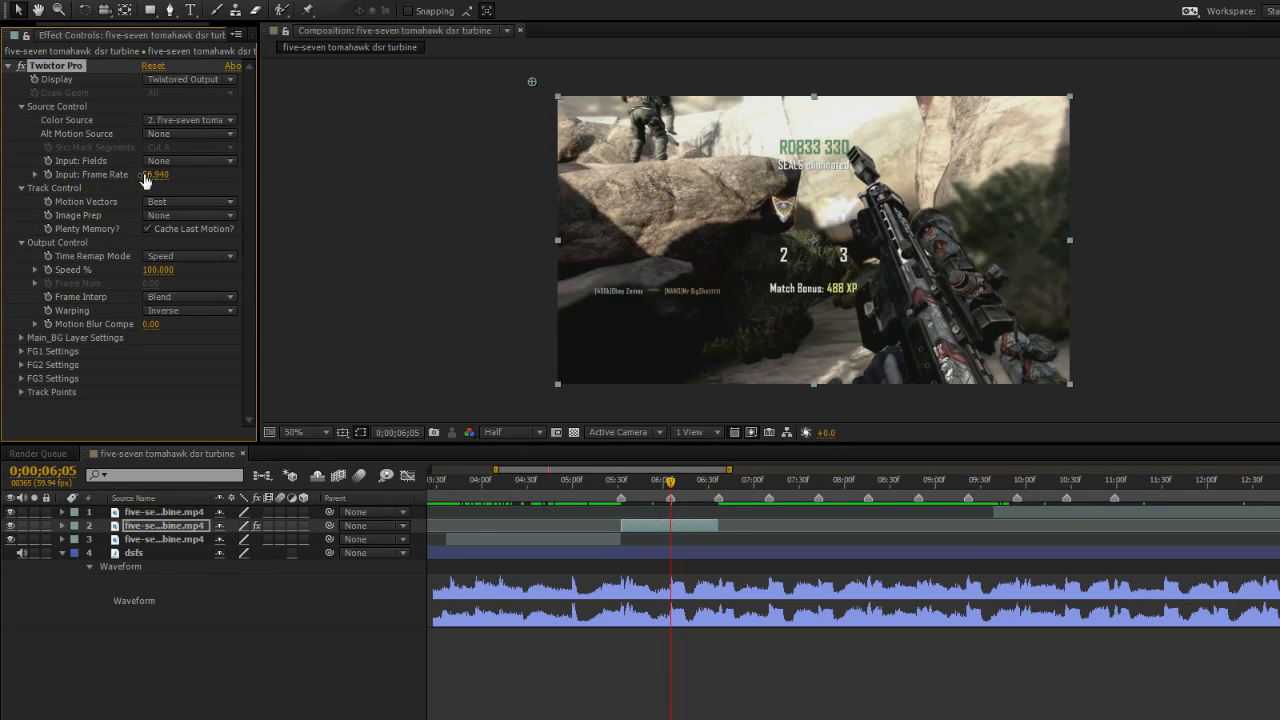
pyautogui.click(163, 136)
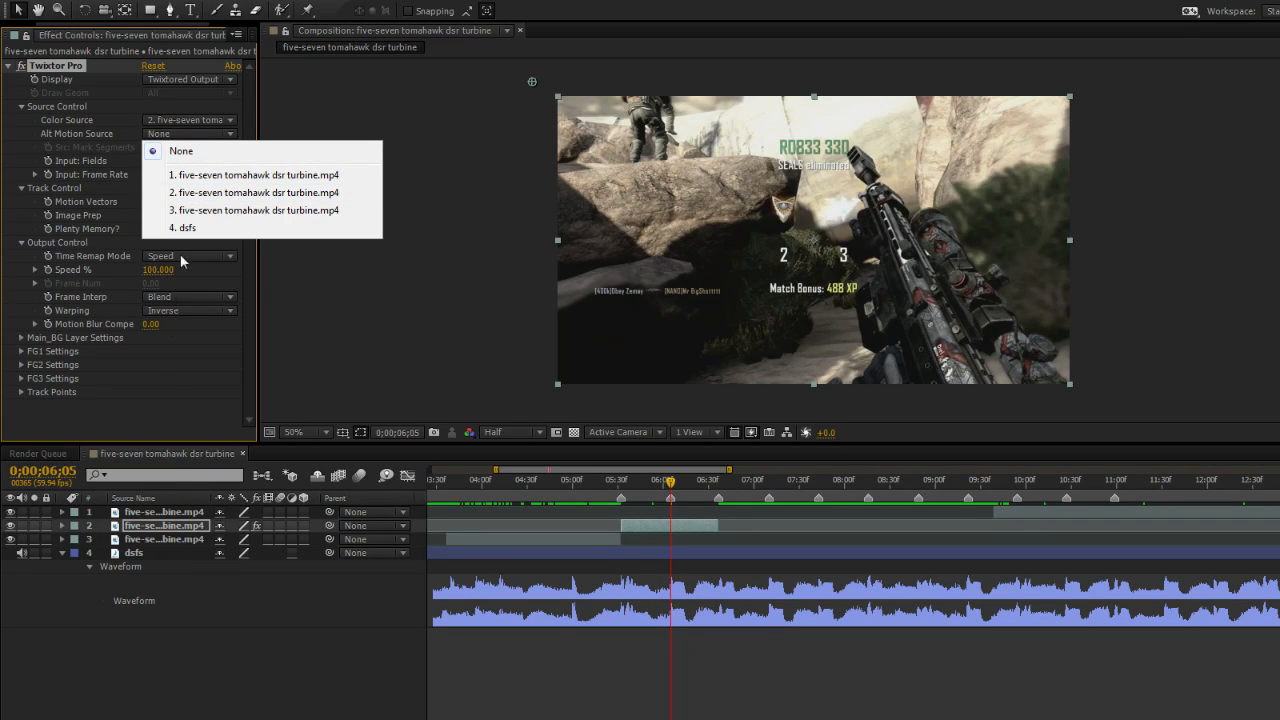
pyautogui.click(205, 193)
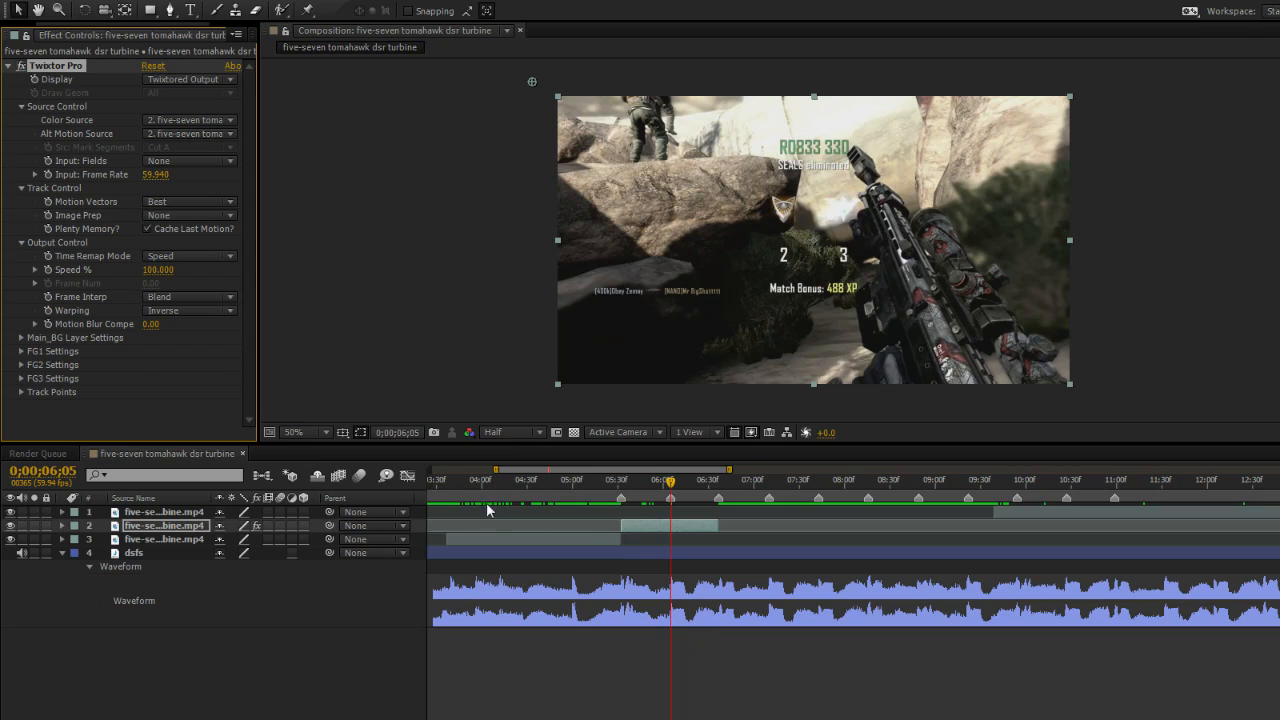
# Set Twixtor's Image Prep to Contrast/Edge Enhance and Warping to Inverse w/ Smart Blend on the middle segment.
pyautogui.click(192, 215)
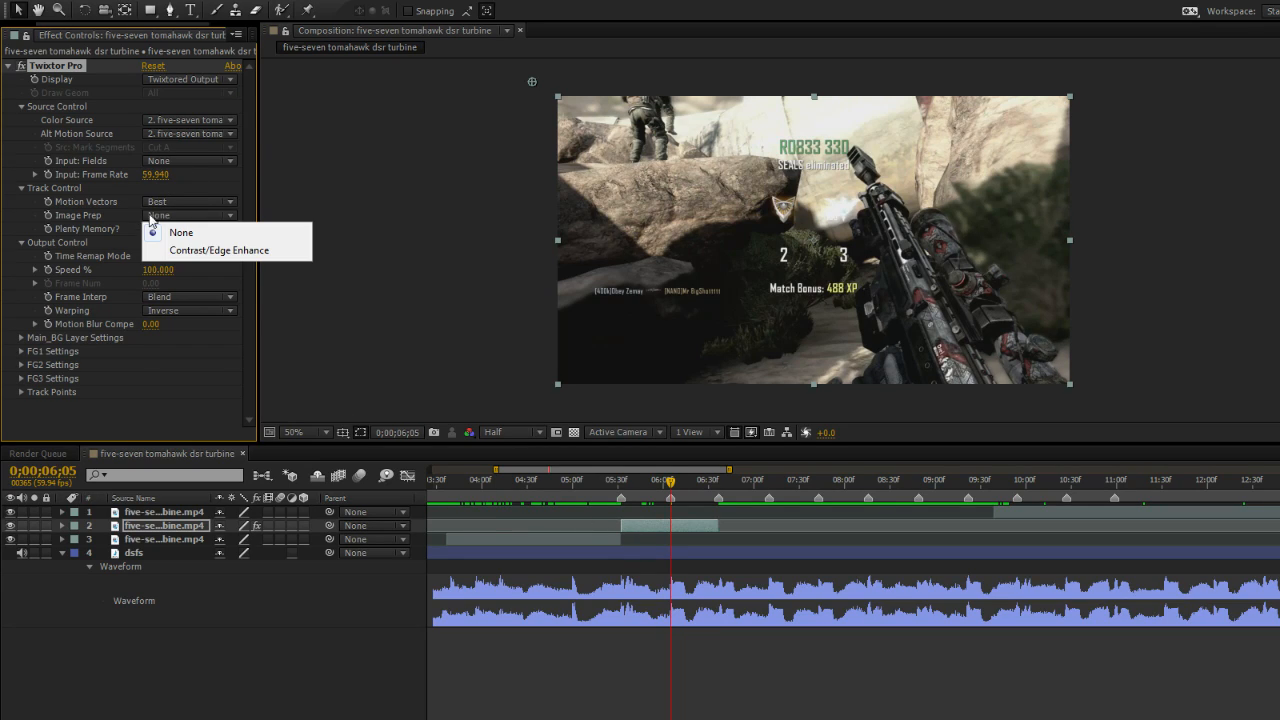
pyautogui.click(180, 251)
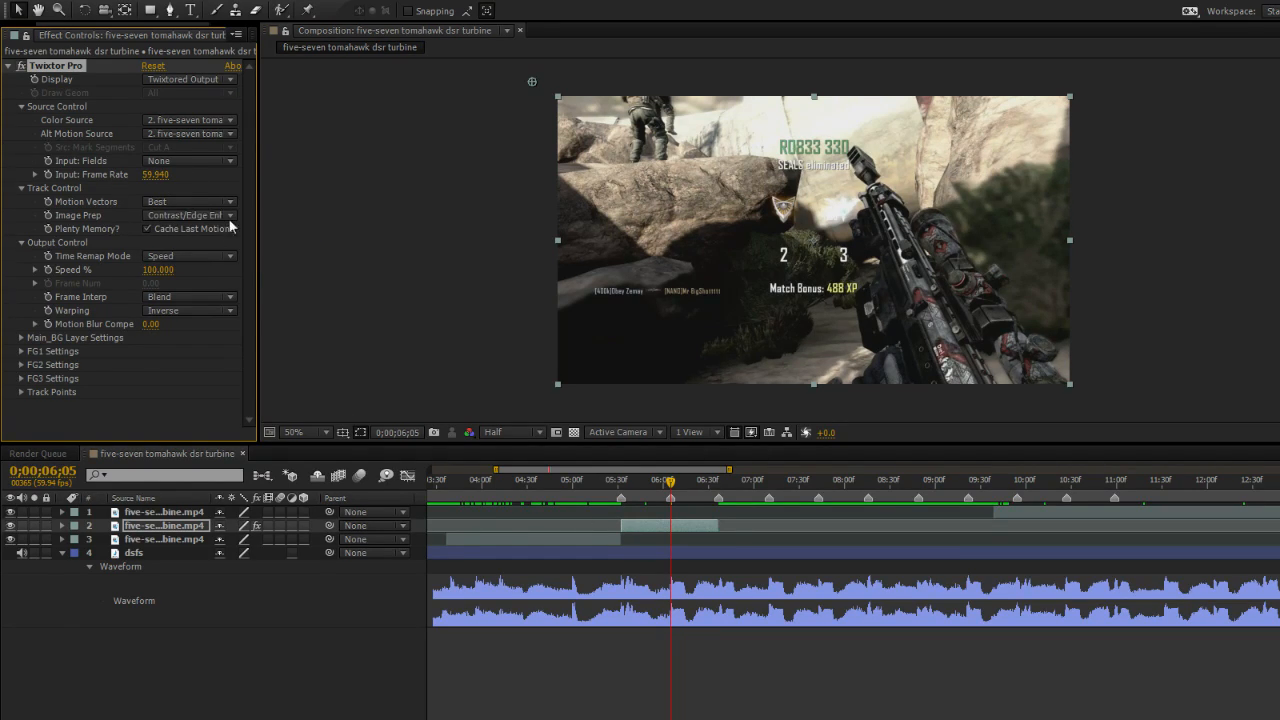
pyautogui.click(187, 312)
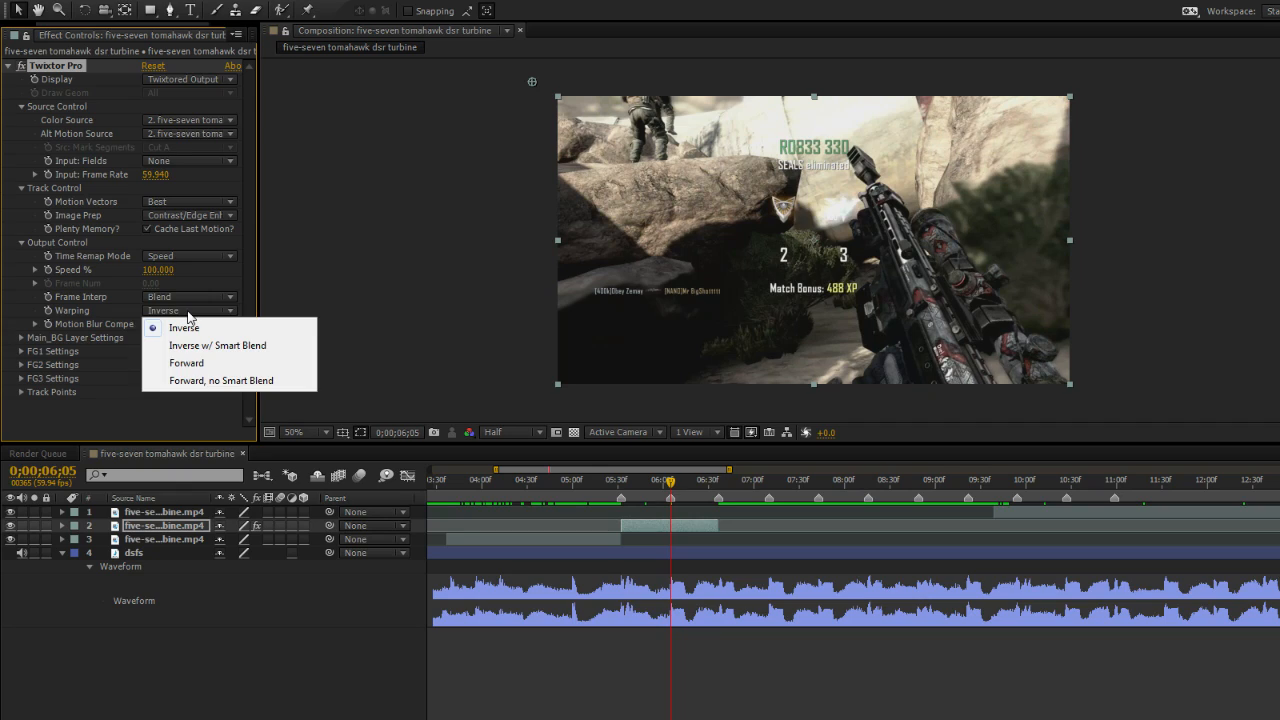
pyautogui.click(205, 346)
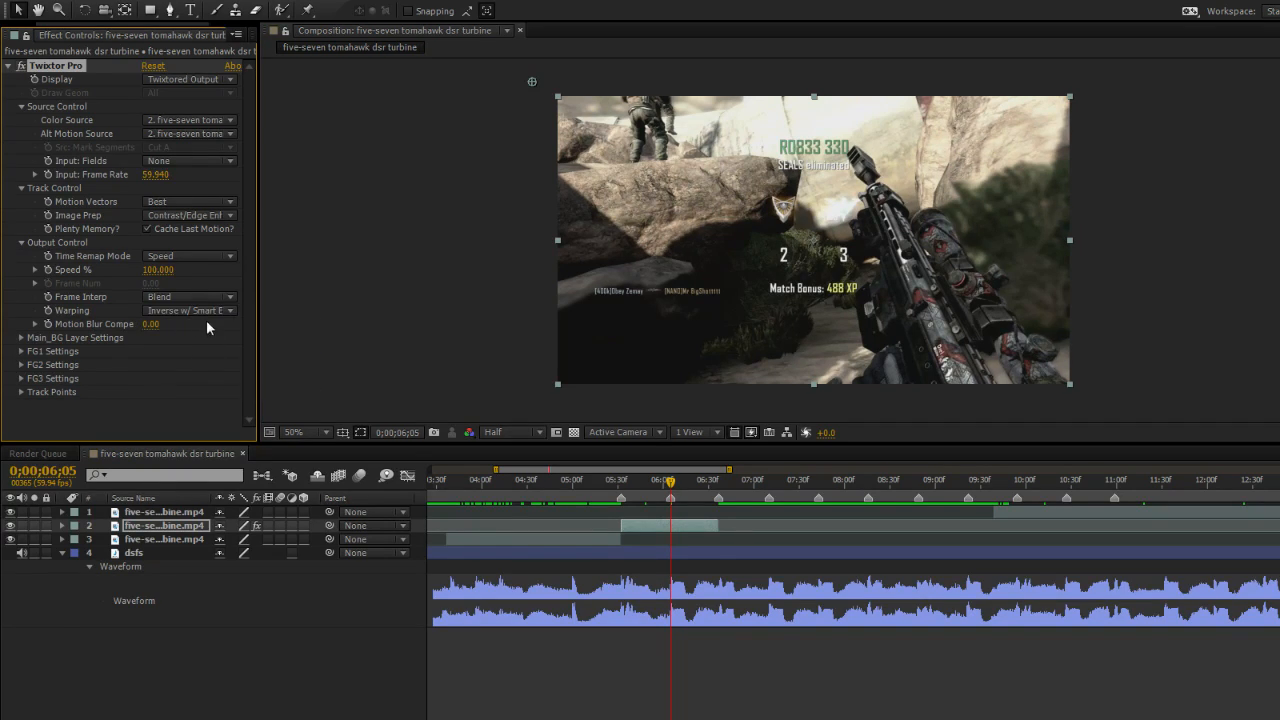
pyautogui.click(21, 338)
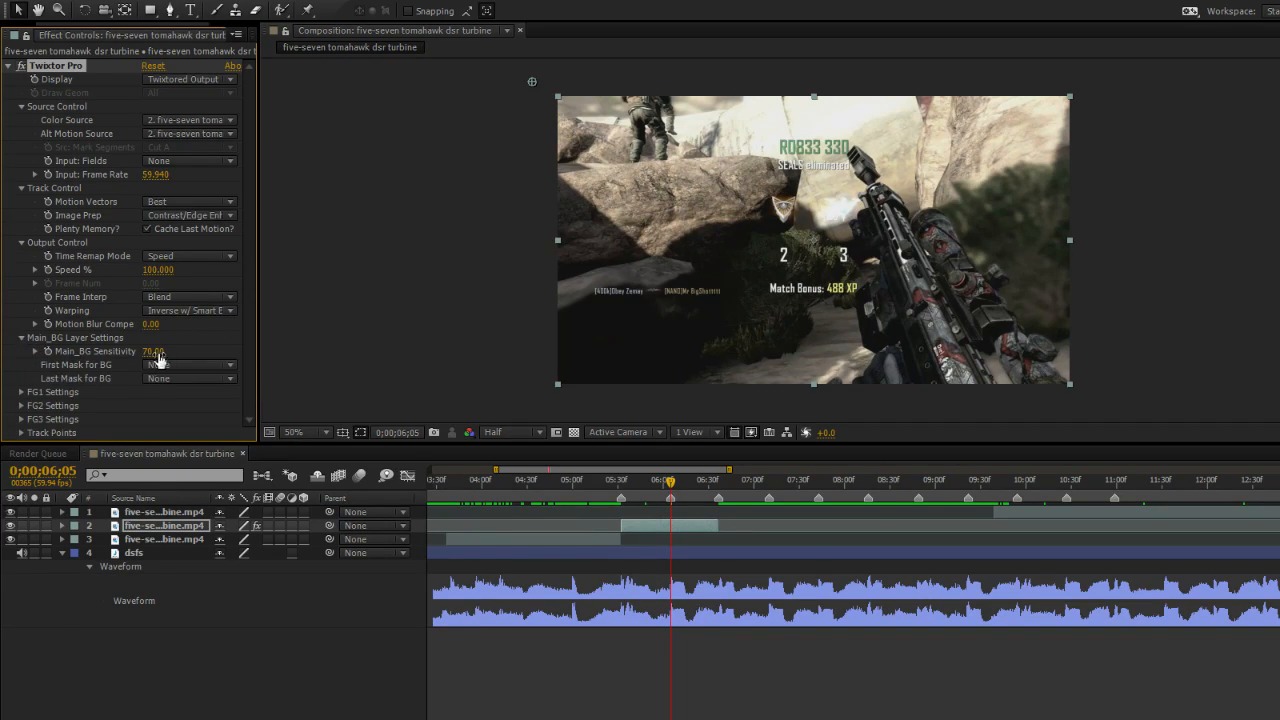
pyautogui.click(22, 338)
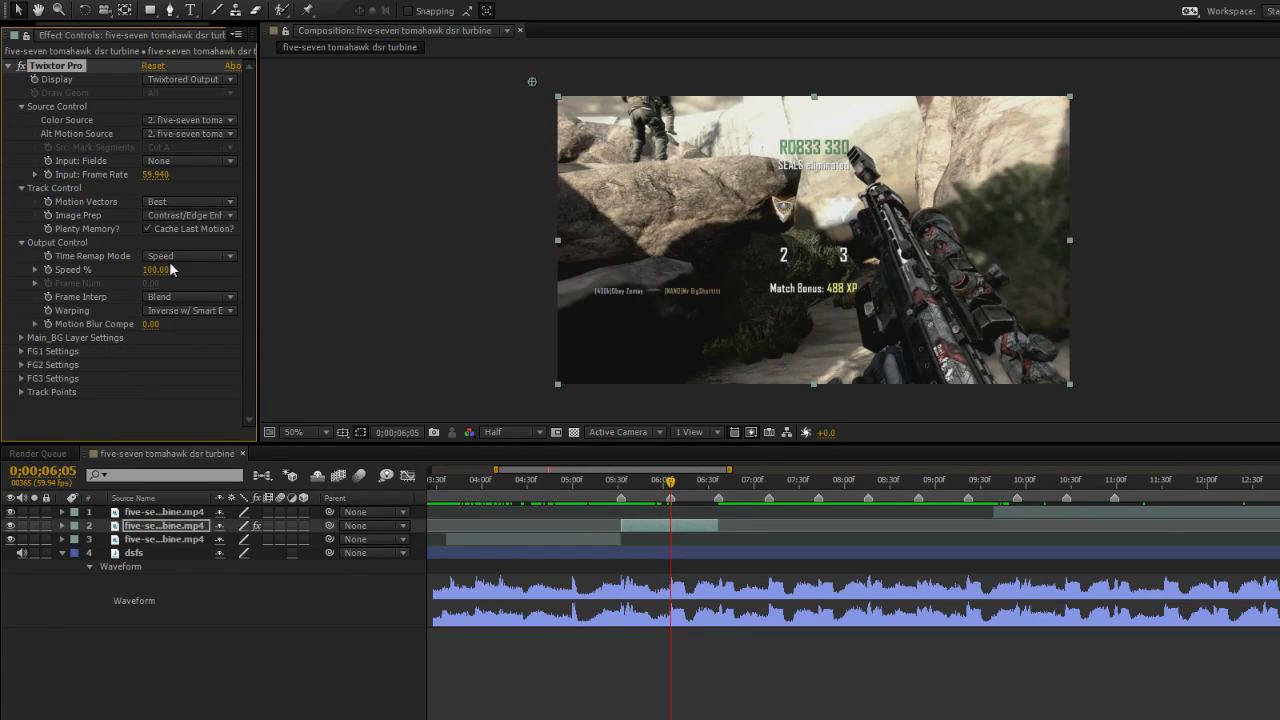
# Check which layer is used as the Color Source in the middle segment's Twixtor effect.
pyautogui.moveTo(671, 490)
pyautogui.mouseDown()
pyautogui.moveTo(709, 495)
pyautogui.moveTo(671, 514)
pyautogui.mouseUp()
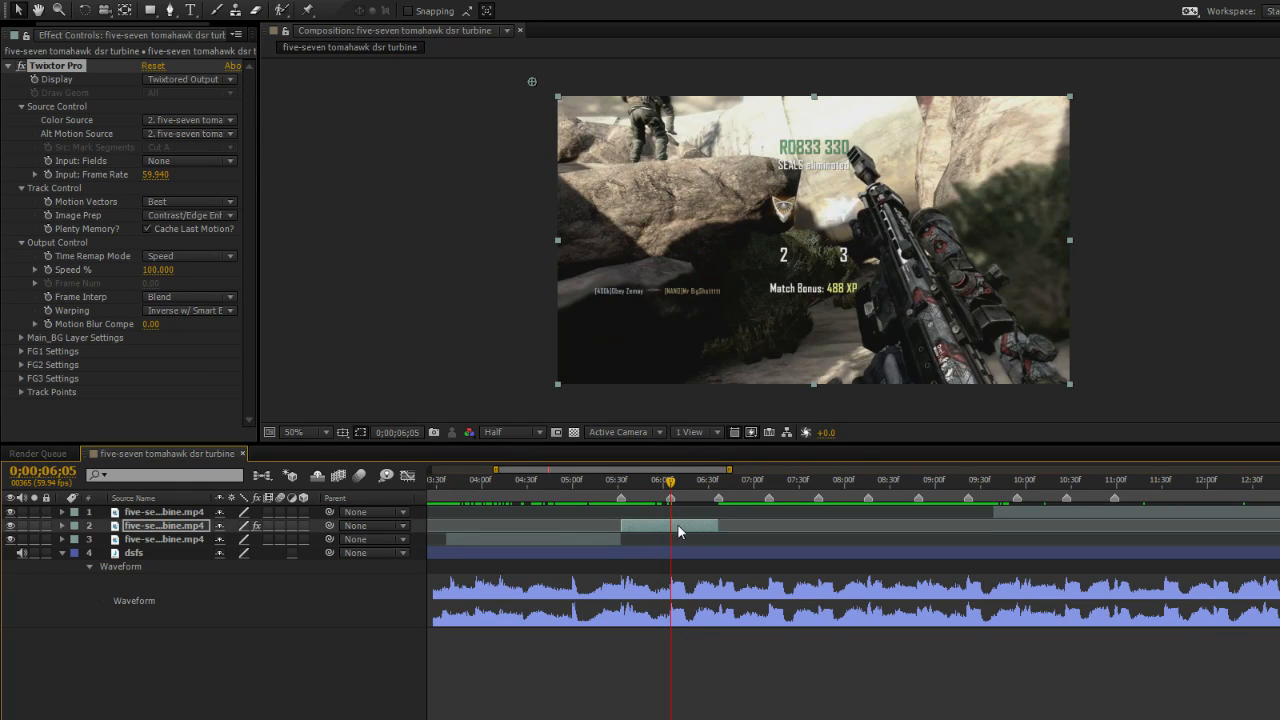
pyautogui.click(173, 131)
pyautogui.click(173, 117)
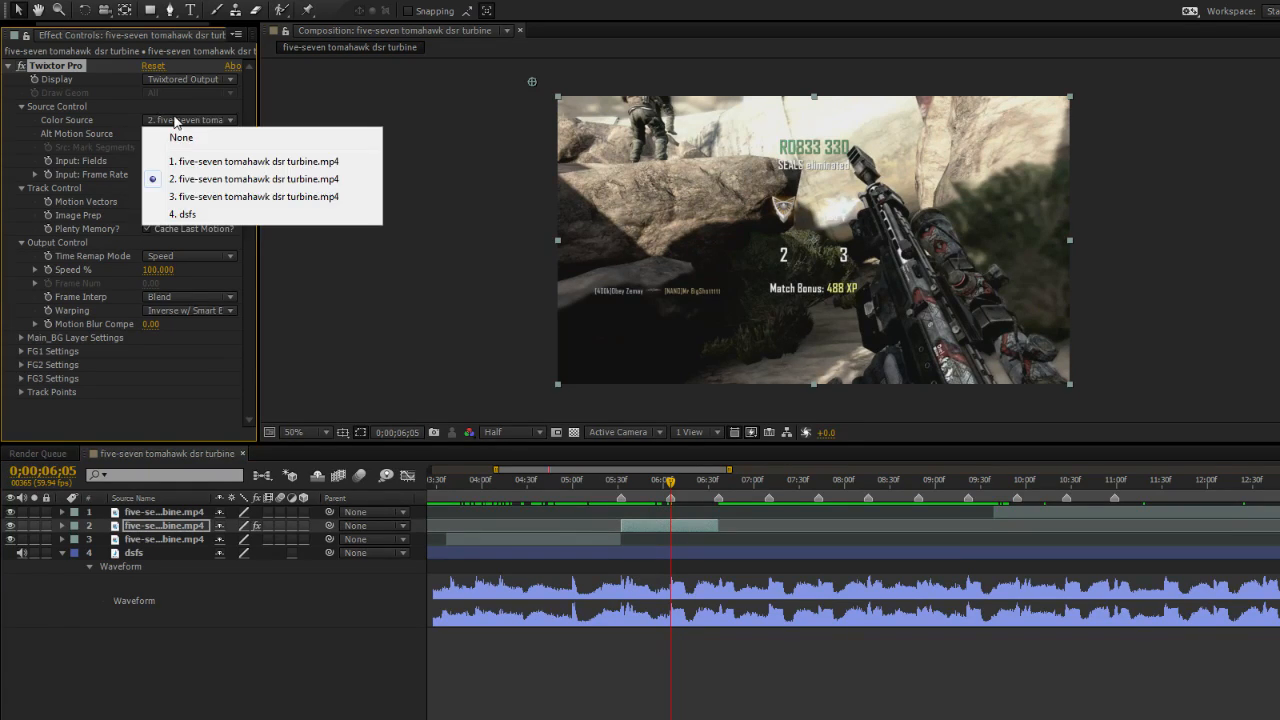
pyautogui.click(250, 637)
# Start keyframing the middle segment's Twixtor Speed % at 0;00;05;31, one frame before its start, and reveal the keyframe in the timeline.
pyautogui.click(165, 525)
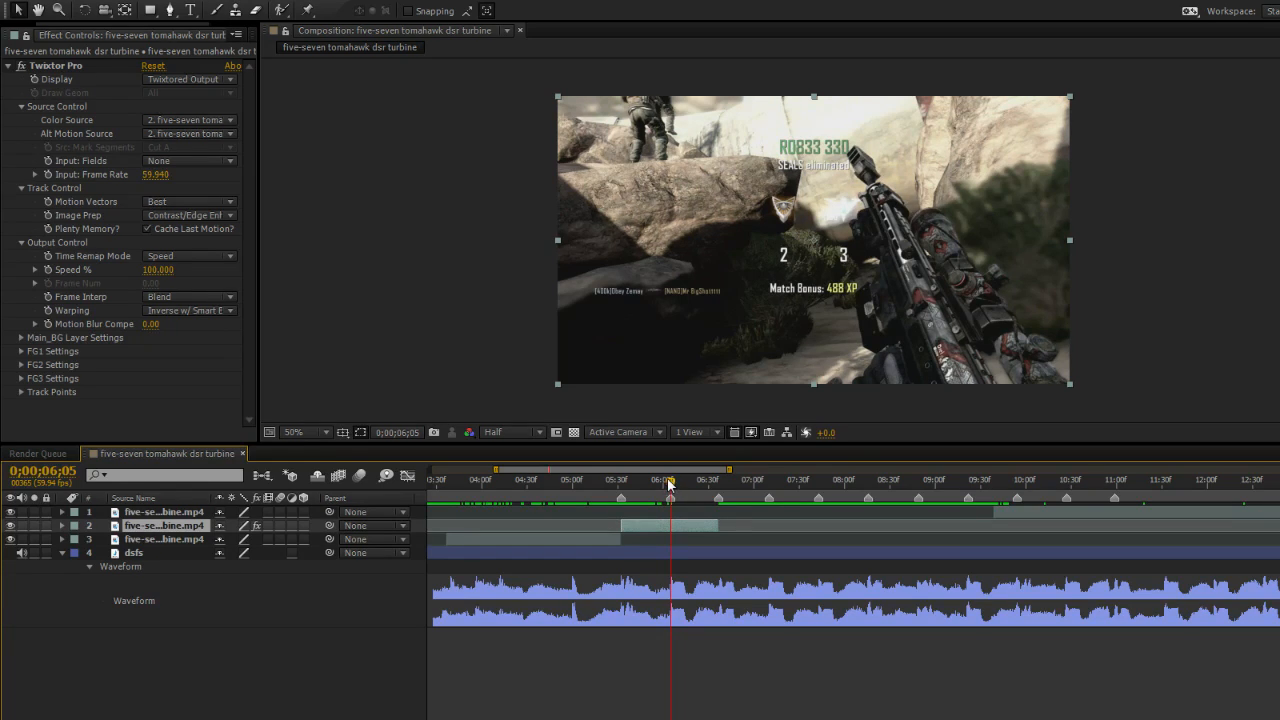
pyautogui.click(629, 486)
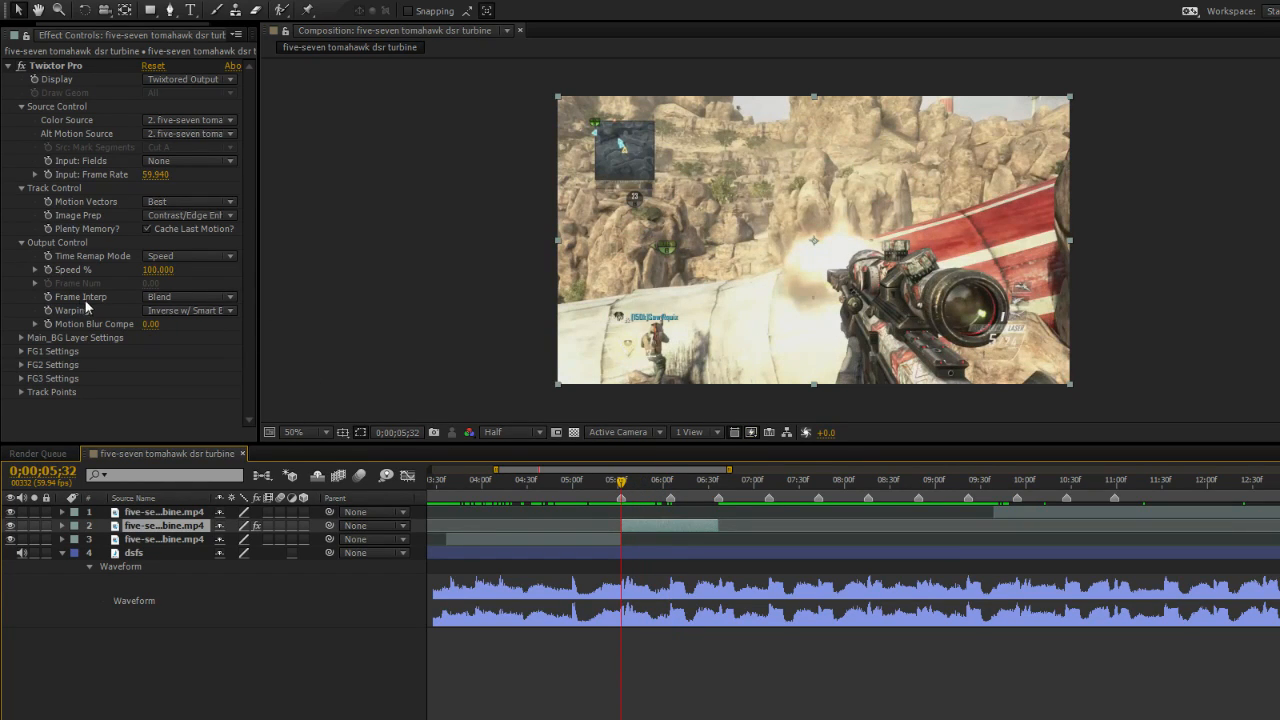
pyautogui.moveTo(621, 484); pyautogui.dragTo(621, 536)
pyautogui.press('pageup')
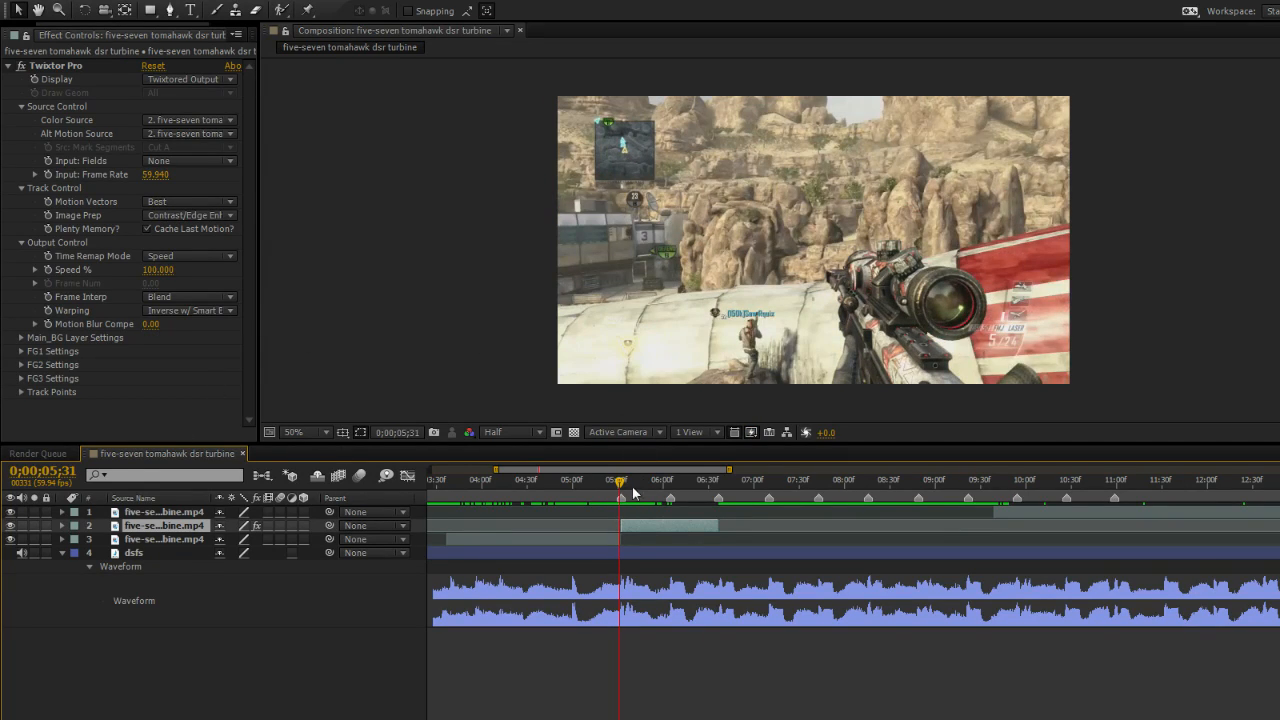
pyautogui.click(53, 269)
pyautogui.moveTo(621, 485); pyautogui.dragTo(621, 528)
pyautogui.press('u')
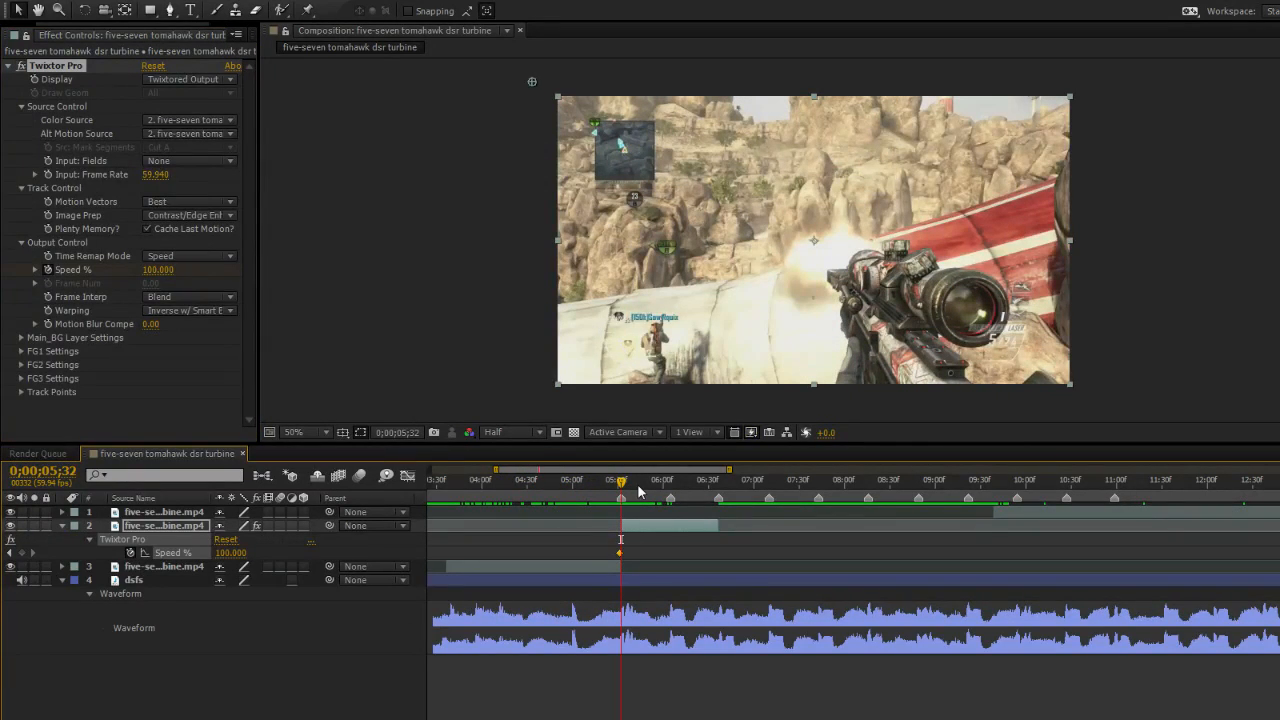
# Keyframe Twixtor's Speed % at 300 on the middle segment's first frame, 0;00;05;32.
pyautogui.press('pageup')
pyautogui.press('pagedown')
pyautogui.press('pageup')
pyautogui.press('pagedown')
pyautogui.press('pageup')
pyautogui.press('pagedown')
pyautogui.click(159, 271)
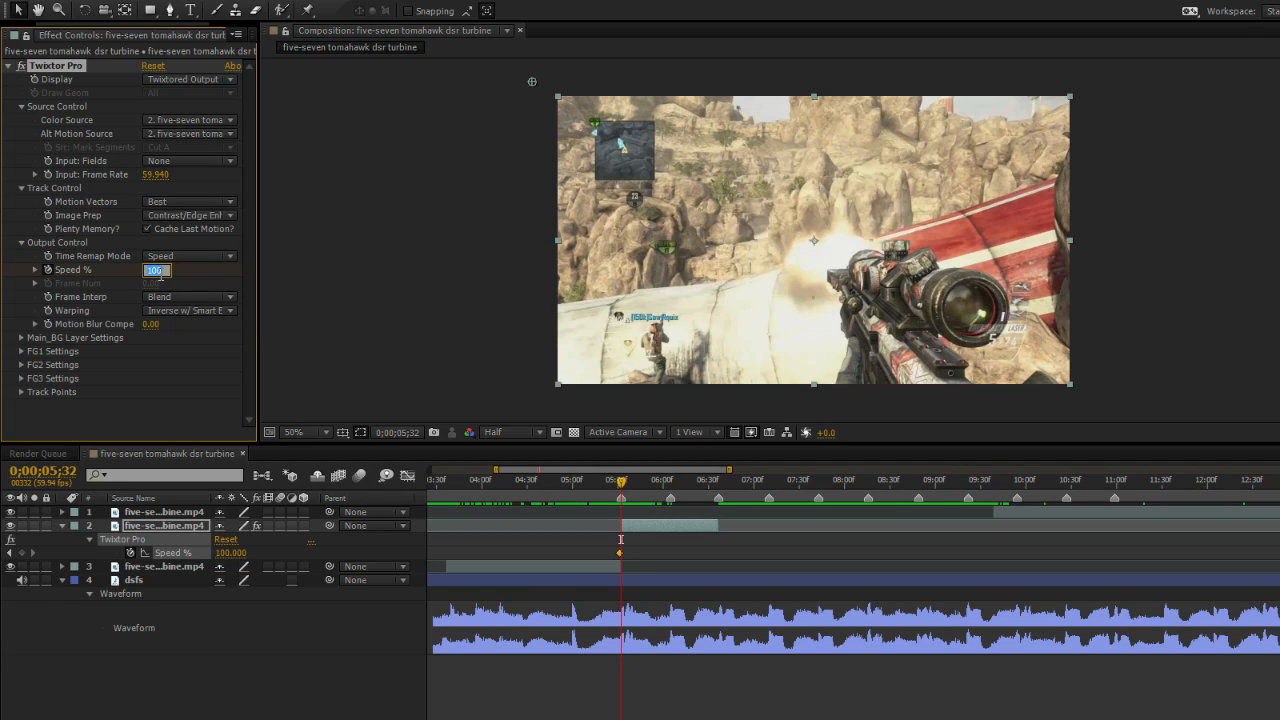
pyautogui.write('30')
pyautogui.press('Return')
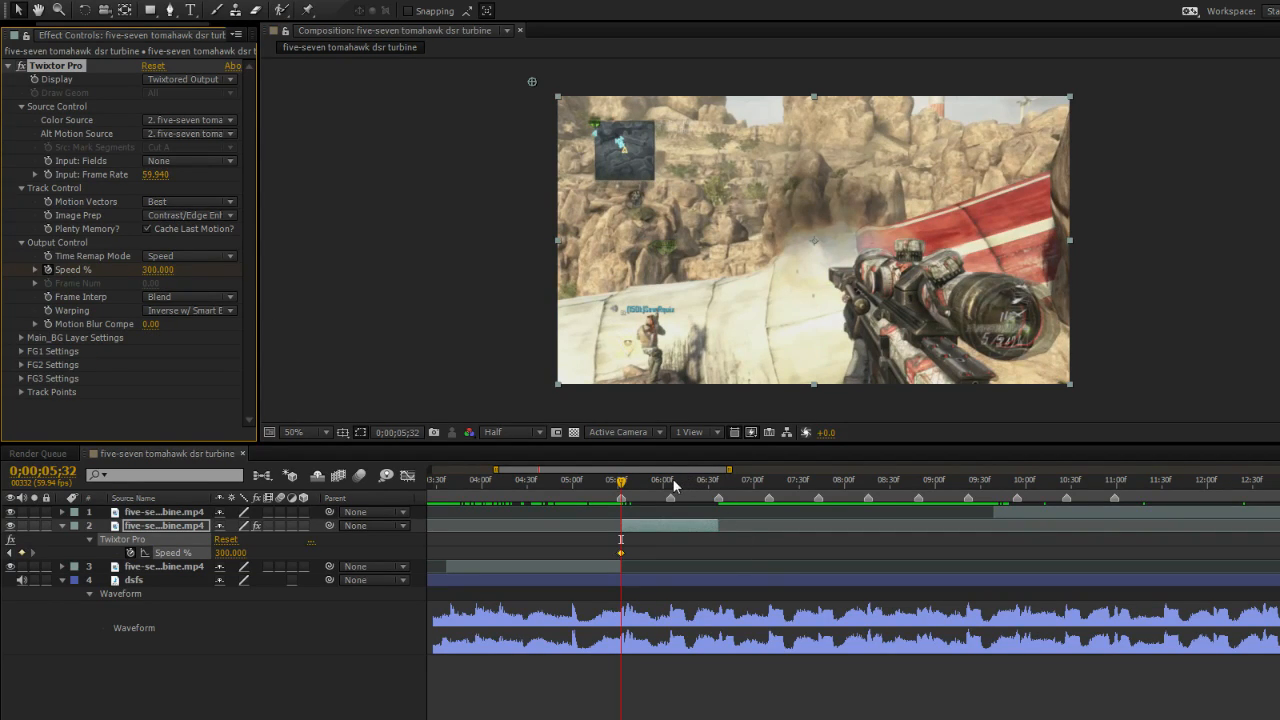
# Preview the sped-up middle segment and return to its first frame at 0;00;05;32.
pyautogui.press('space')
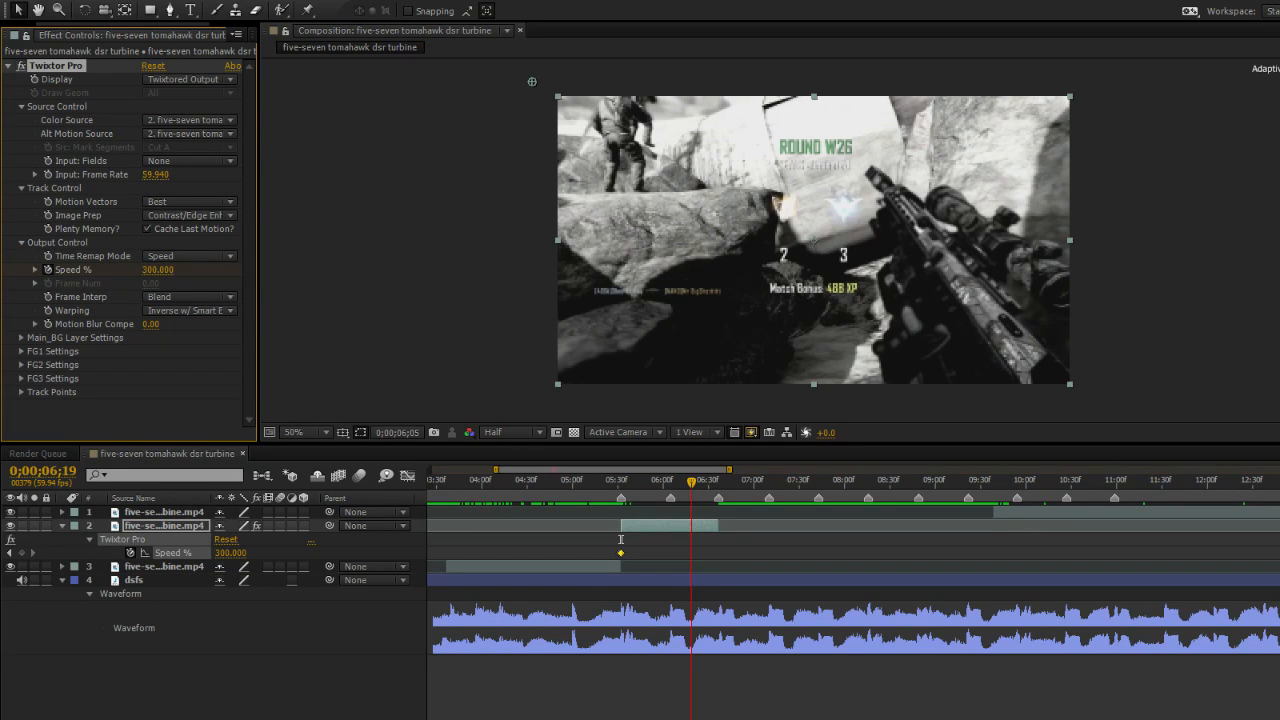
pyautogui.moveTo(687, 485); pyautogui.dragTo(625, 528)
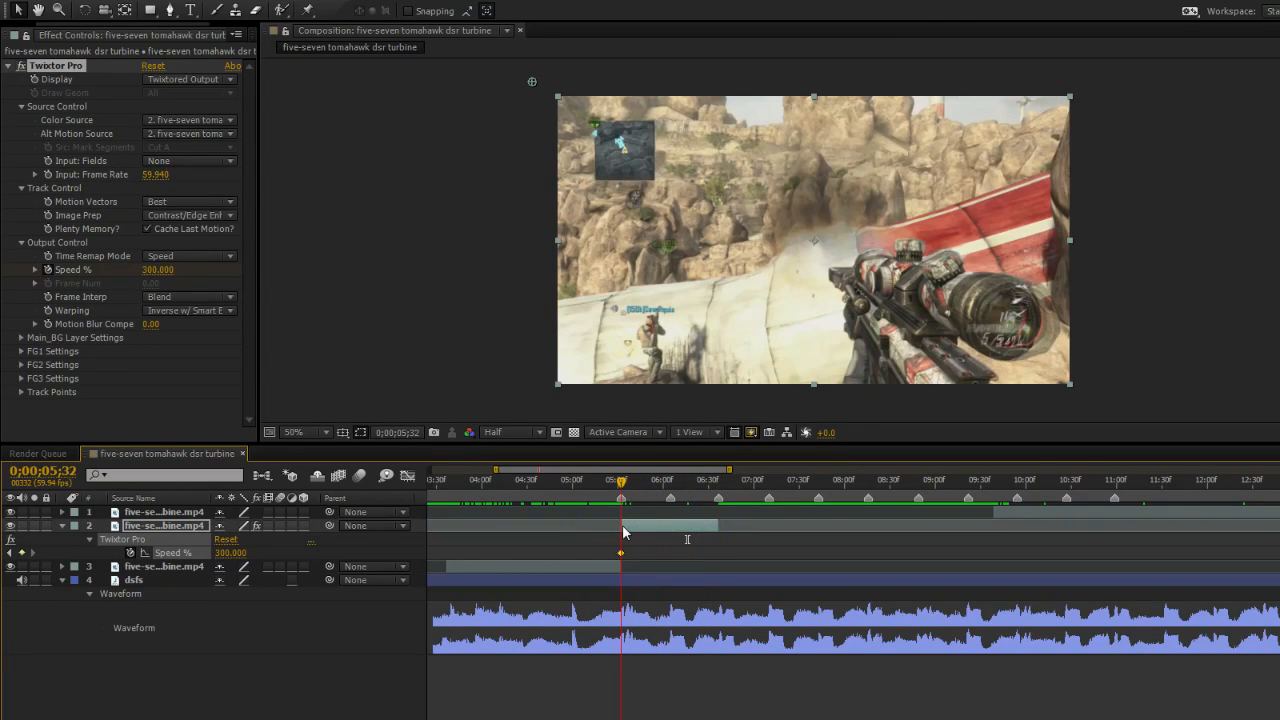
# Try a Speed % of 360 on the 0;00;05;32 keyframe and restore it to 300.
pyautogui.moveTo(224, 553); pyautogui.dragTo(230, 553)
pyautogui.click(229, 553)
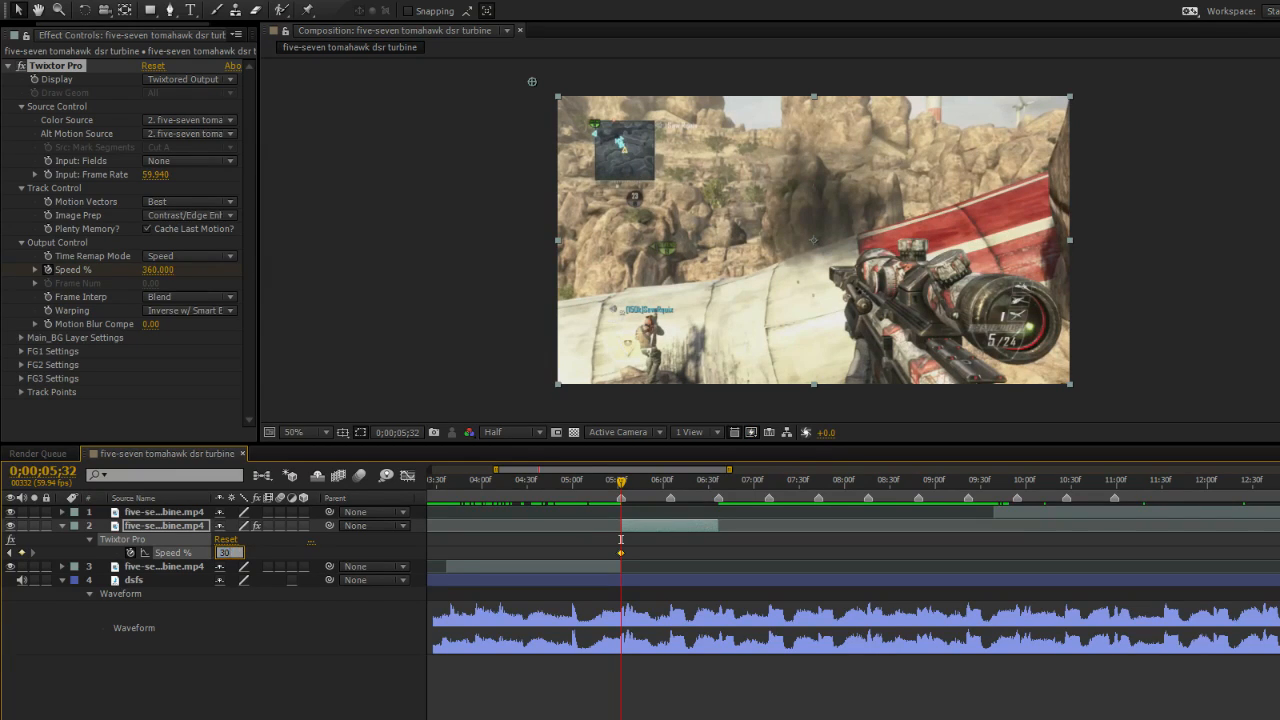
pyautogui.write('0')
pyautogui.press('Return')
# Keyframe the middle segment's Speed % at 300 at its end, 0;00;06;37, and on the beat marker at 0;00;06;05.
pyautogui.click(719, 483)
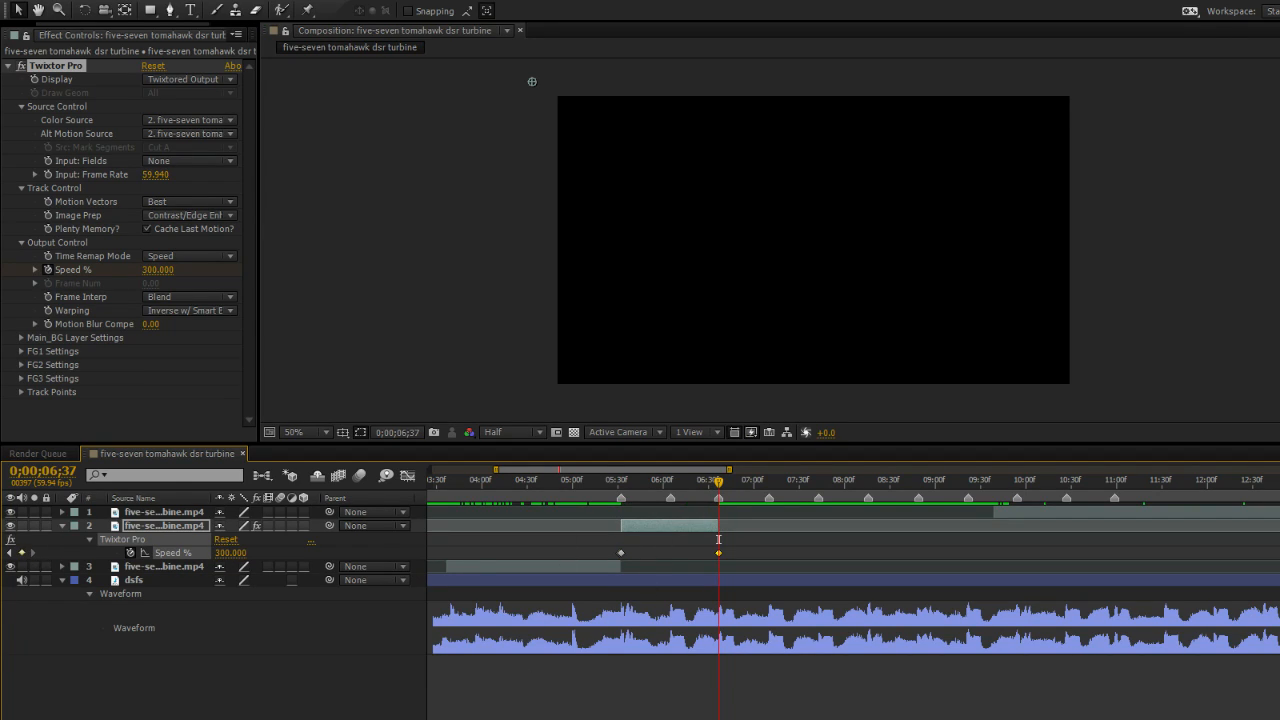
pyautogui.press('=')
pyautogui.click(627, 482)
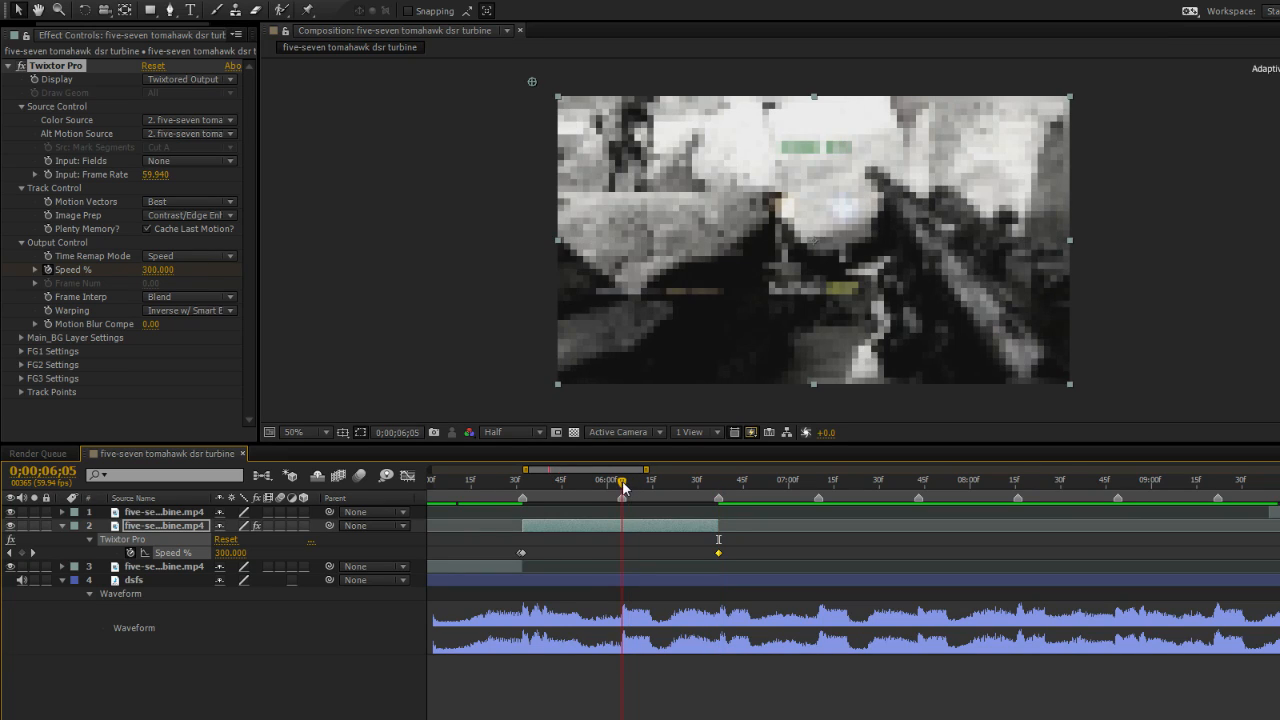
pyautogui.click(21, 552)
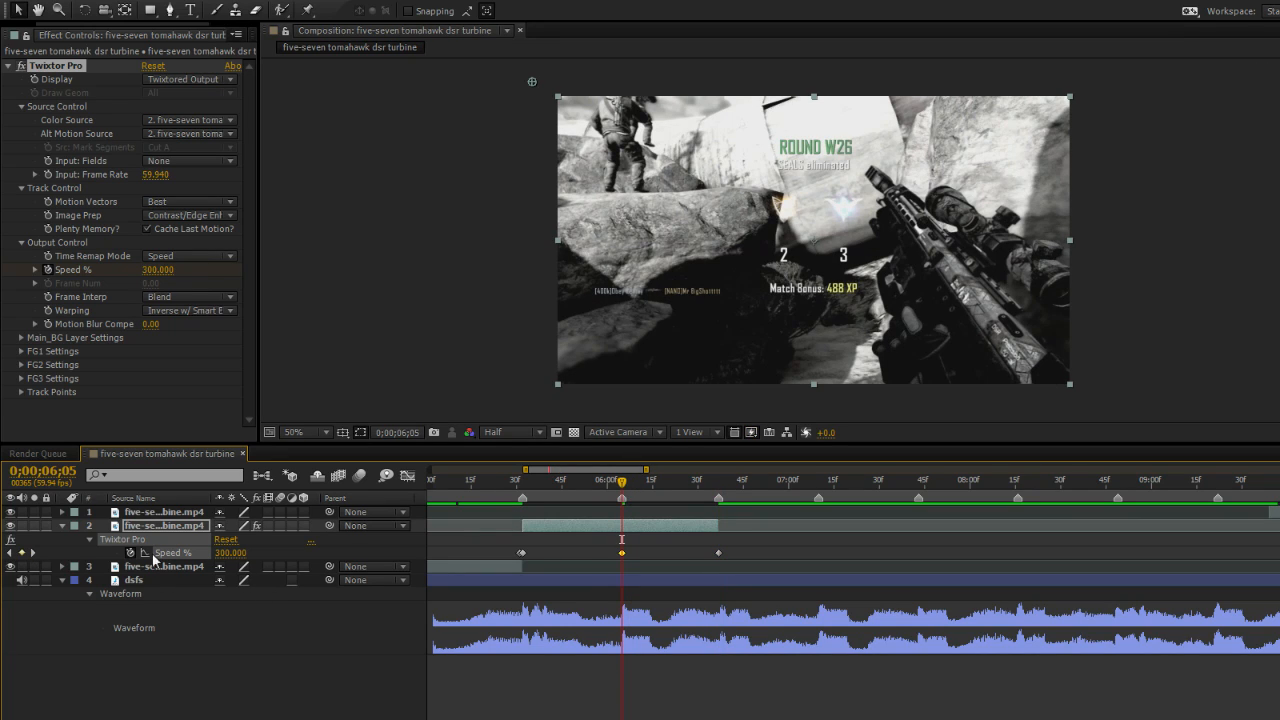
# Keyframe Speed % at 40 midway between the beat markers, at 0;00;05;48 and 0;00;06;21.
pyautogui.click(619, 503)
pyautogui.moveTo(621, 496); pyautogui.dragTo(570, 504)
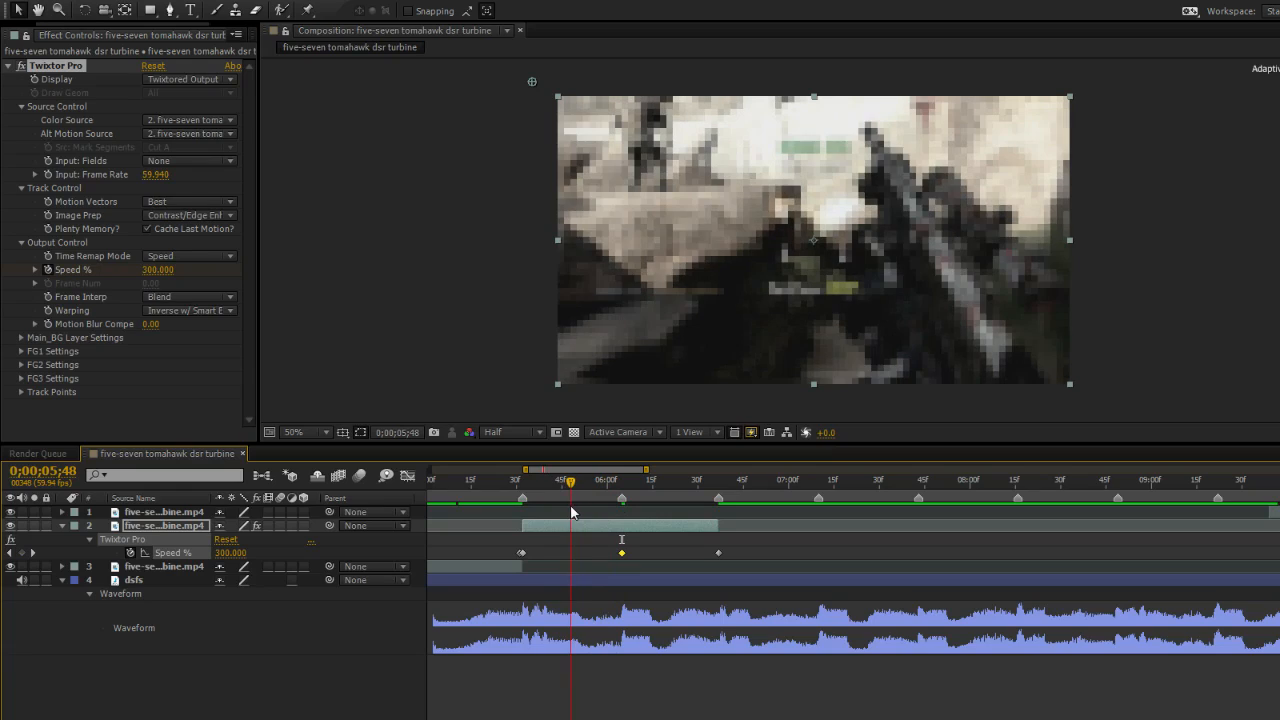
pyautogui.click(230, 552)
pyautogui.press('Return')
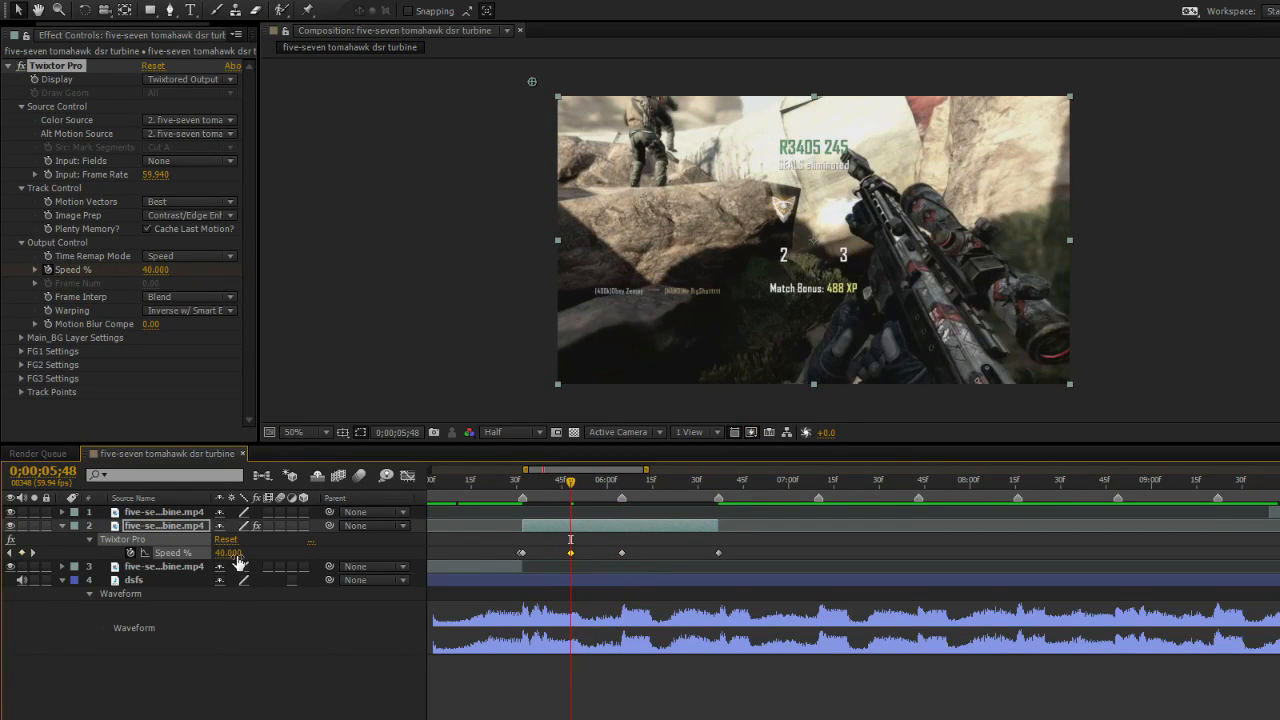
pyautogui.moveTo(570, 483); pyautogui.dragTo(669, 507)
pyautogui.click(246, 552)
pyautogui.write('40')
pyautogui.press('Return')
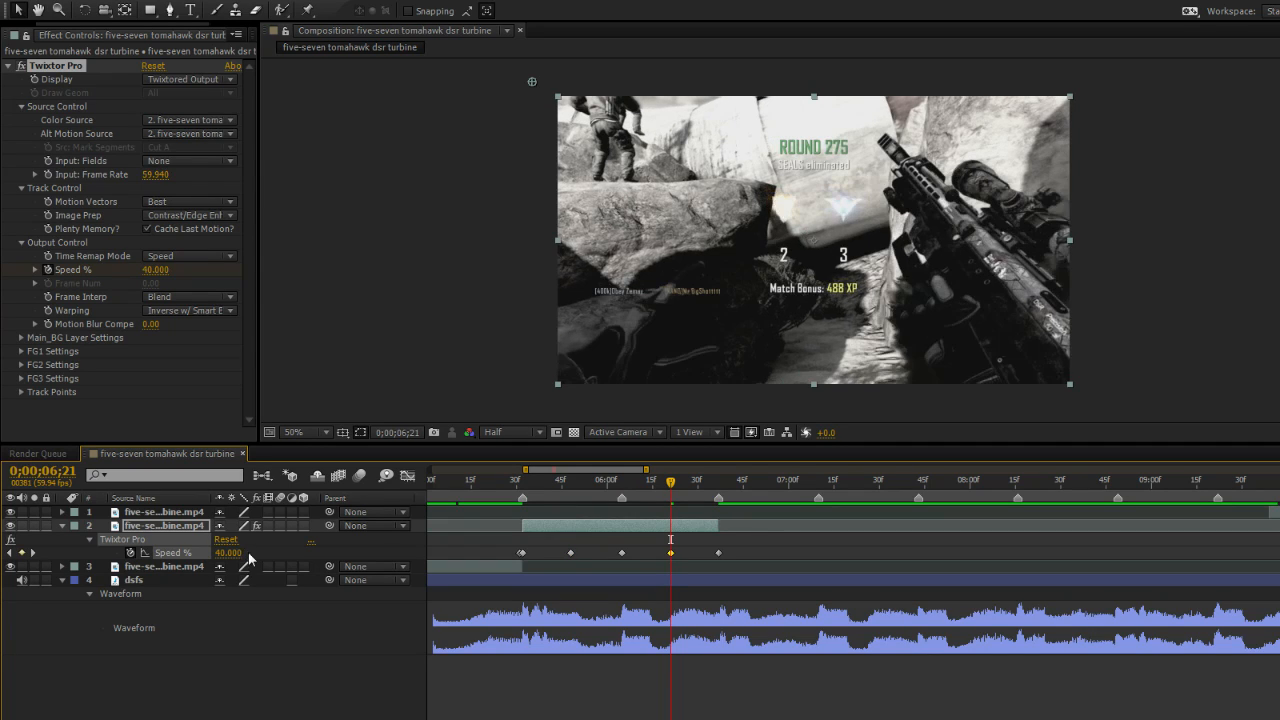
# Show the Speed % curve in the Graph Editor and apply Easy Ease to all of its keyframes.
pyautogui.moveTo(670, 481); pyautogui.dragTo(660, 553)
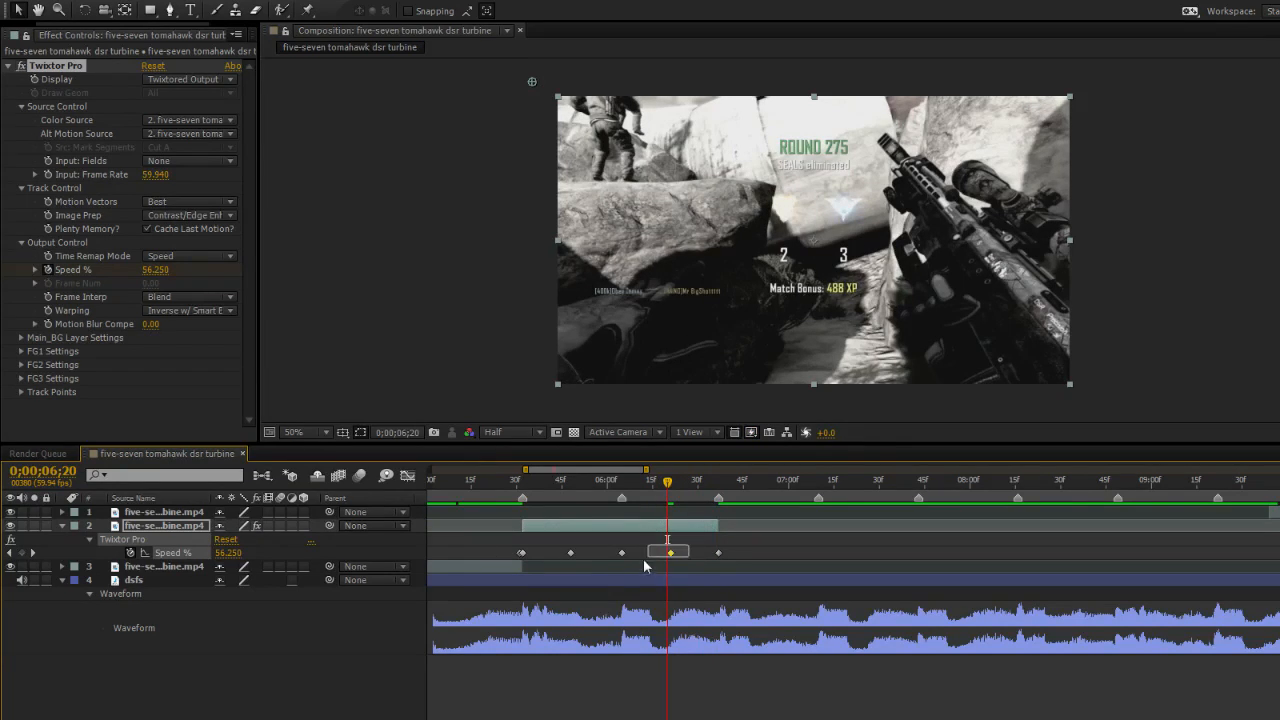
pyautogui.moveTo(559, 560); pyautogui.dragTo(560, 561)
pyautogui.click(407, 475)
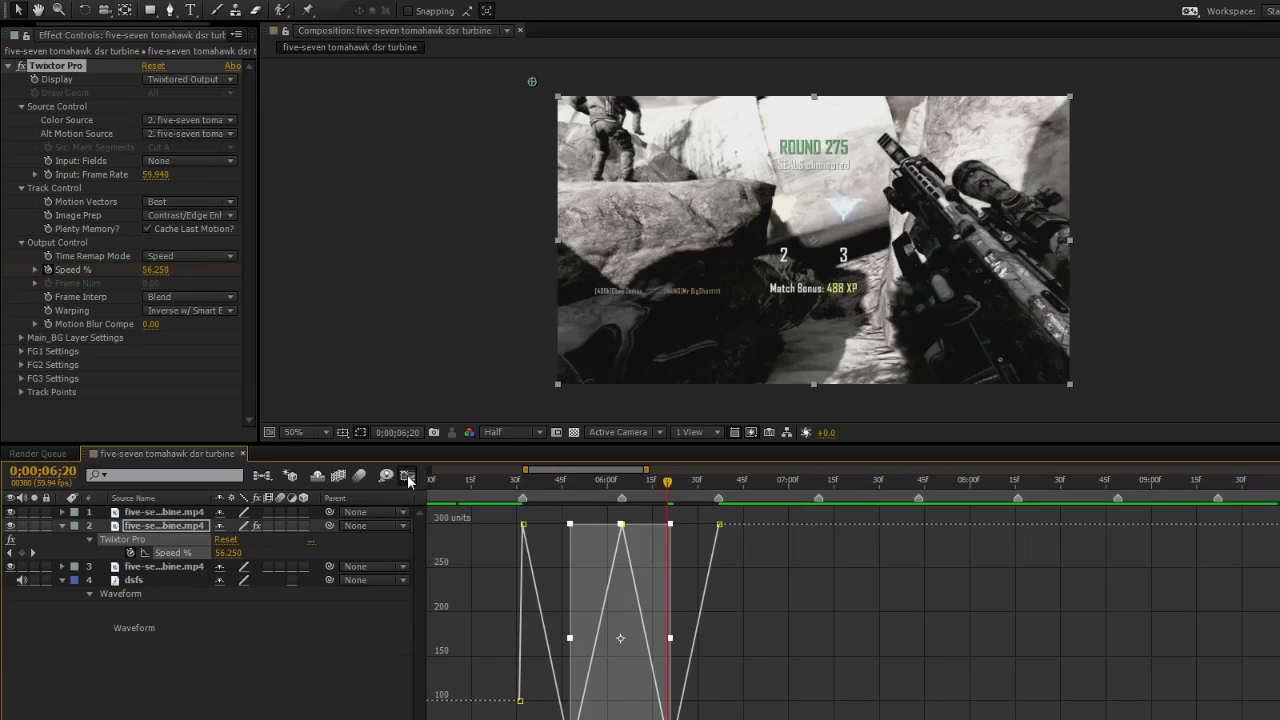
pyautogui.moveTo(773, 719); pyautogui.dragTo(516, 500)
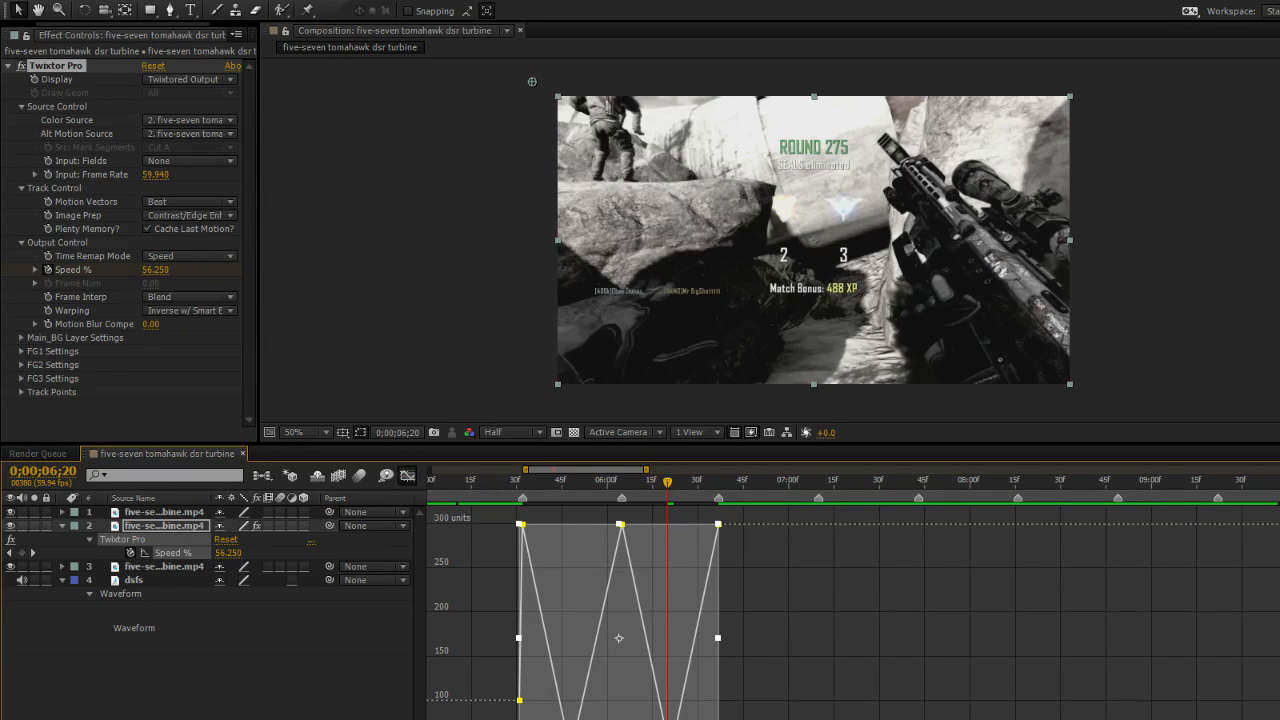
pyautogui.press('F9')
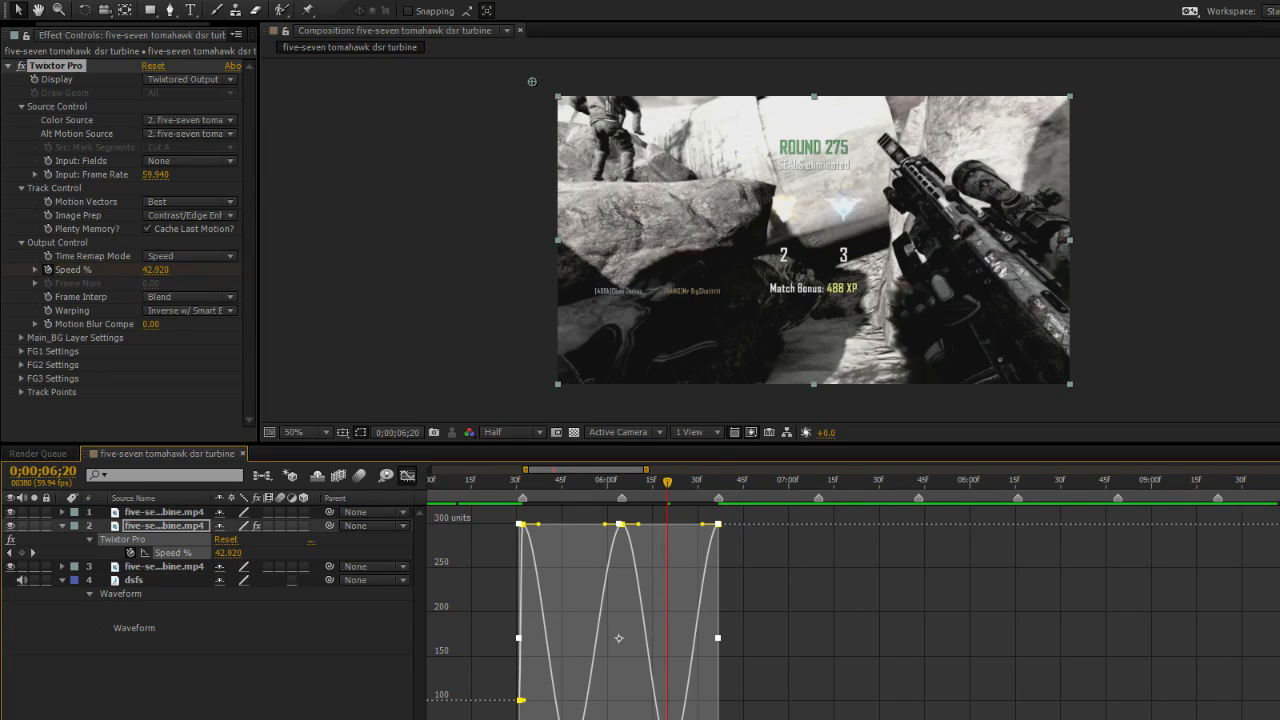
# Select only the two low 40% keyframes and lengthen their easing handles to widen the slow valleys of the curve.
pyautogui.click(637, 562)
pyautogui.scroll(1, 637, 562)
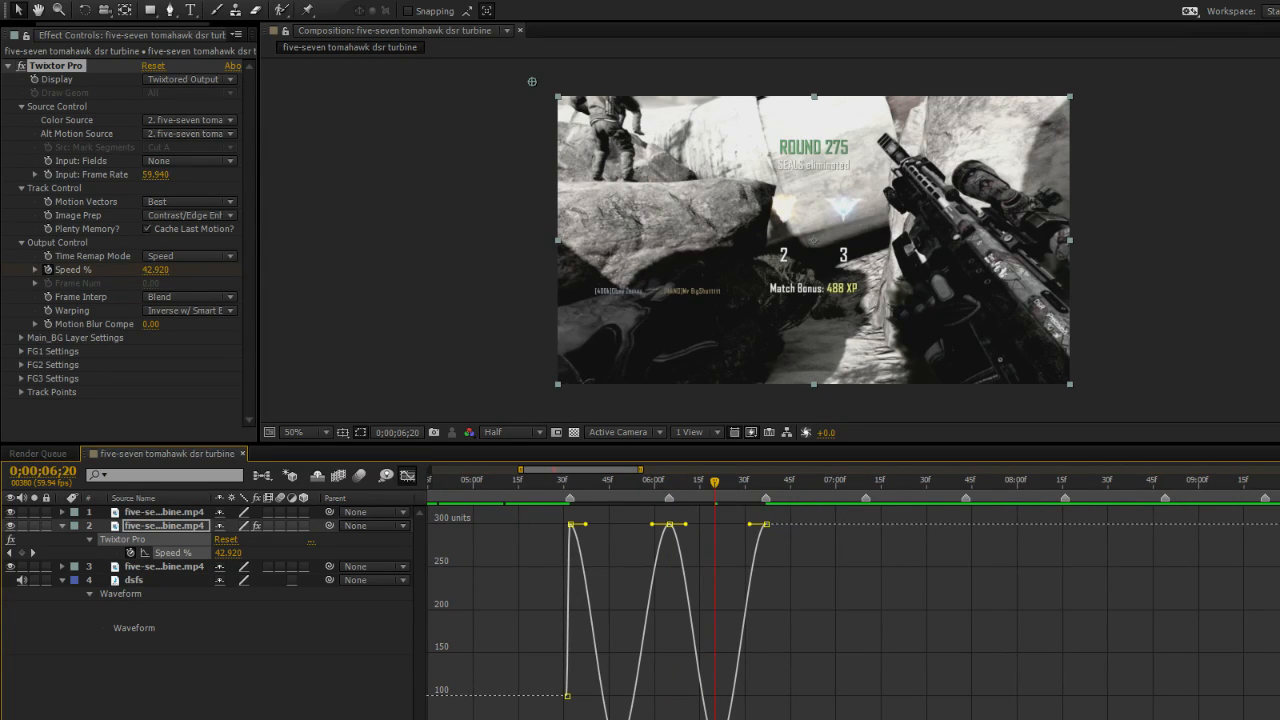
pyautogui.moveTo(795, 686); pyautogui.dragTo(521, 719)
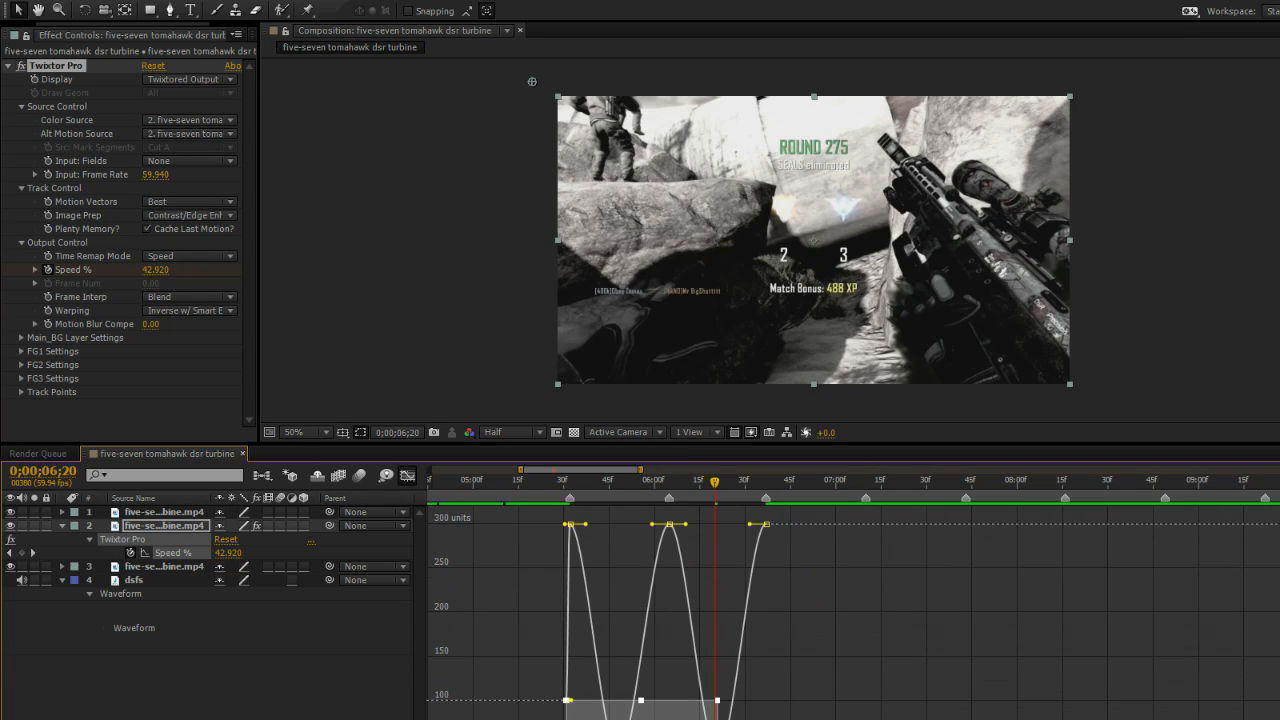
pyautogui.keyDown('shift'); pyautogui.click(567, 700); pyautogui.keyUp('shift')
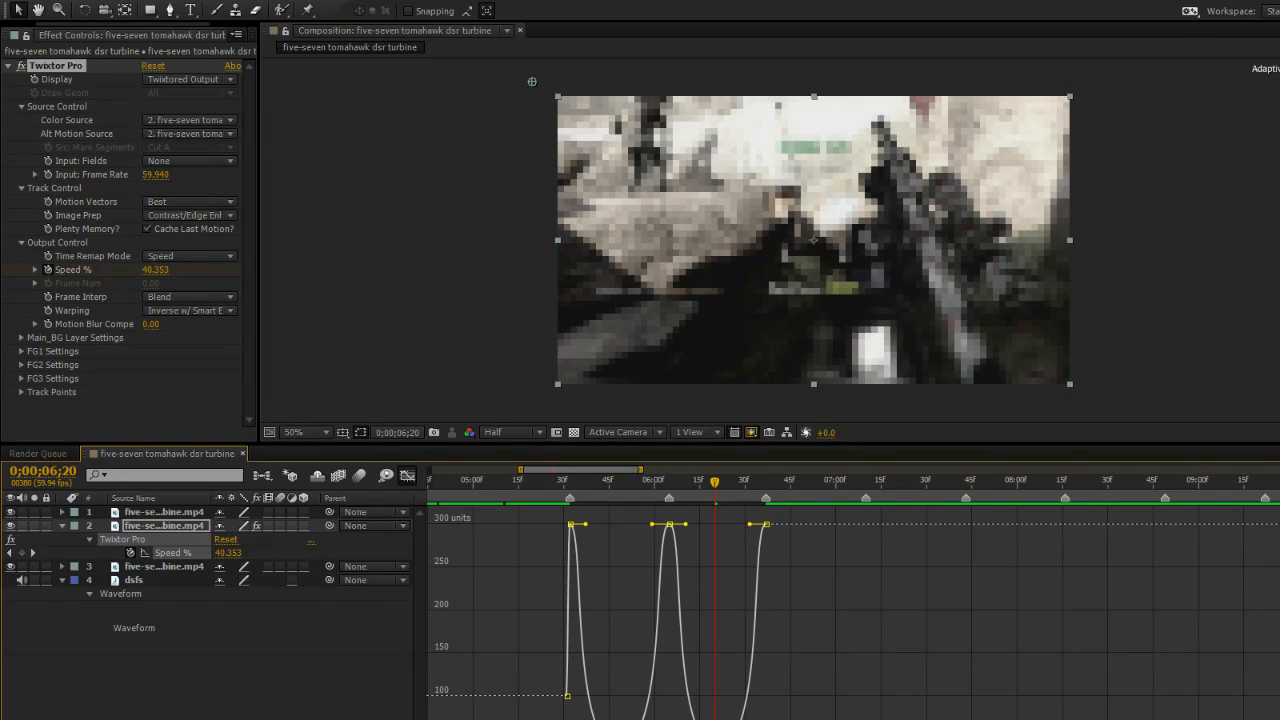
# Try shorter easing handles on the low Speed % keyframe at 0;00;05;48 and undo the changes.
pyautogui.press('=')
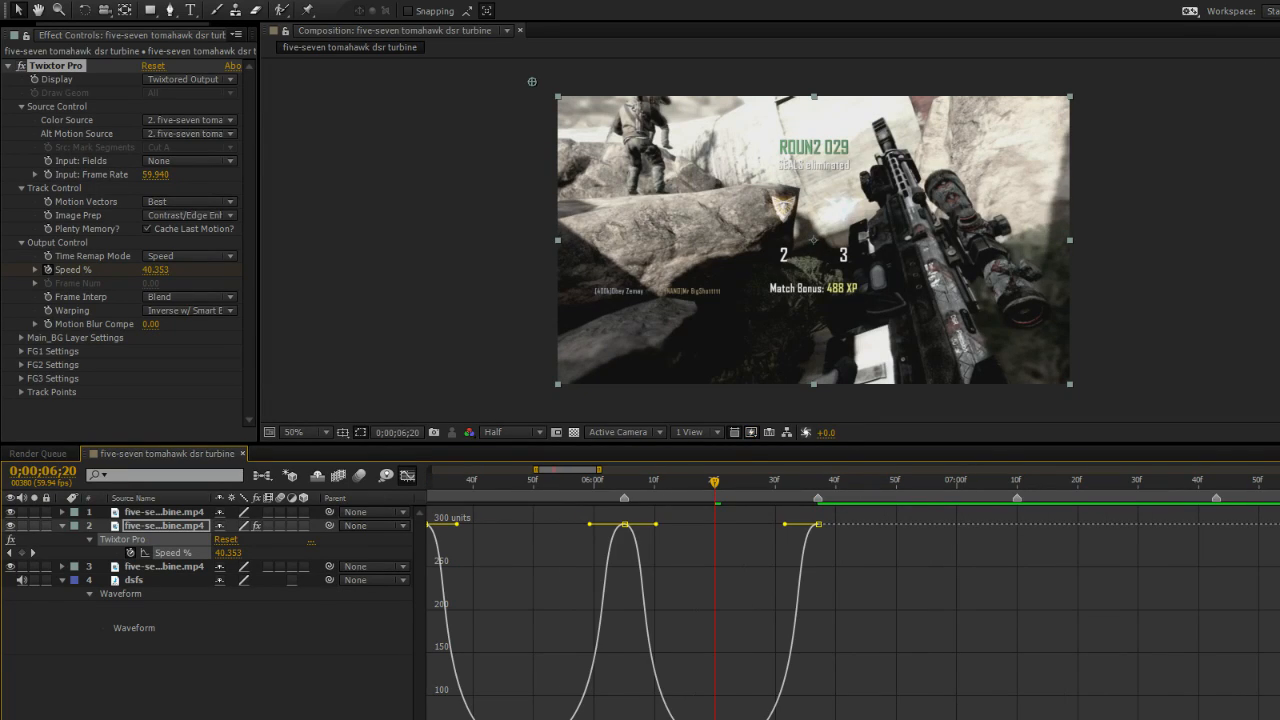
pyautogui.hscroll(-2, 852, 610)
pyautogui.click(605, 545)
pyautogui.moveTo(541, 482); pyautogui.dragTo(572, 484)
pyautogui.click(640, 716)
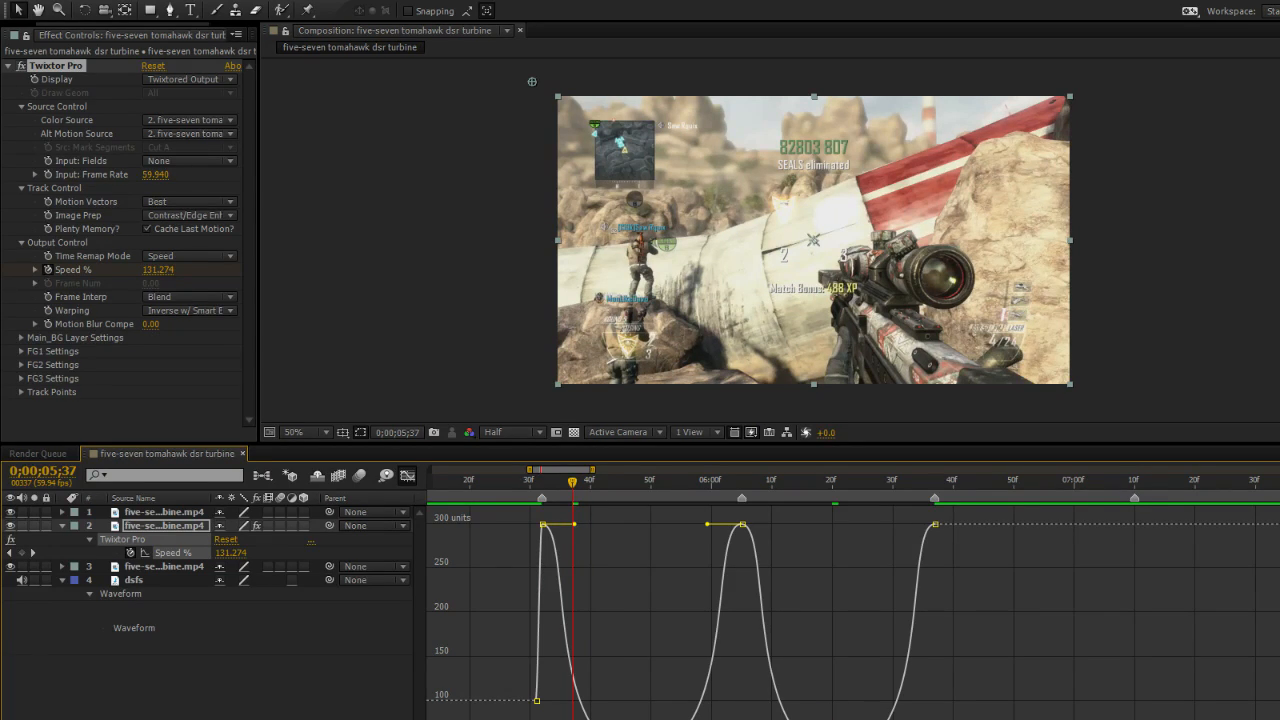
pyautogui.press('F9')
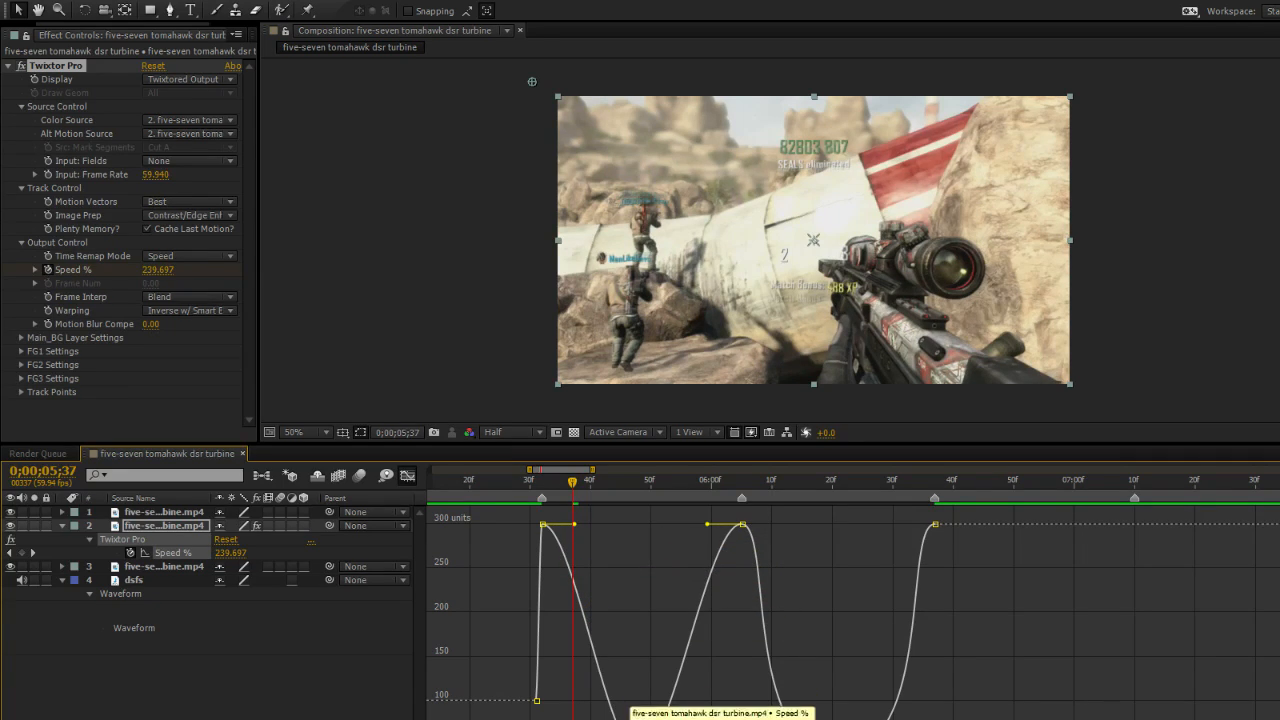
pyautogui.hotkey('ctrl', 'z')
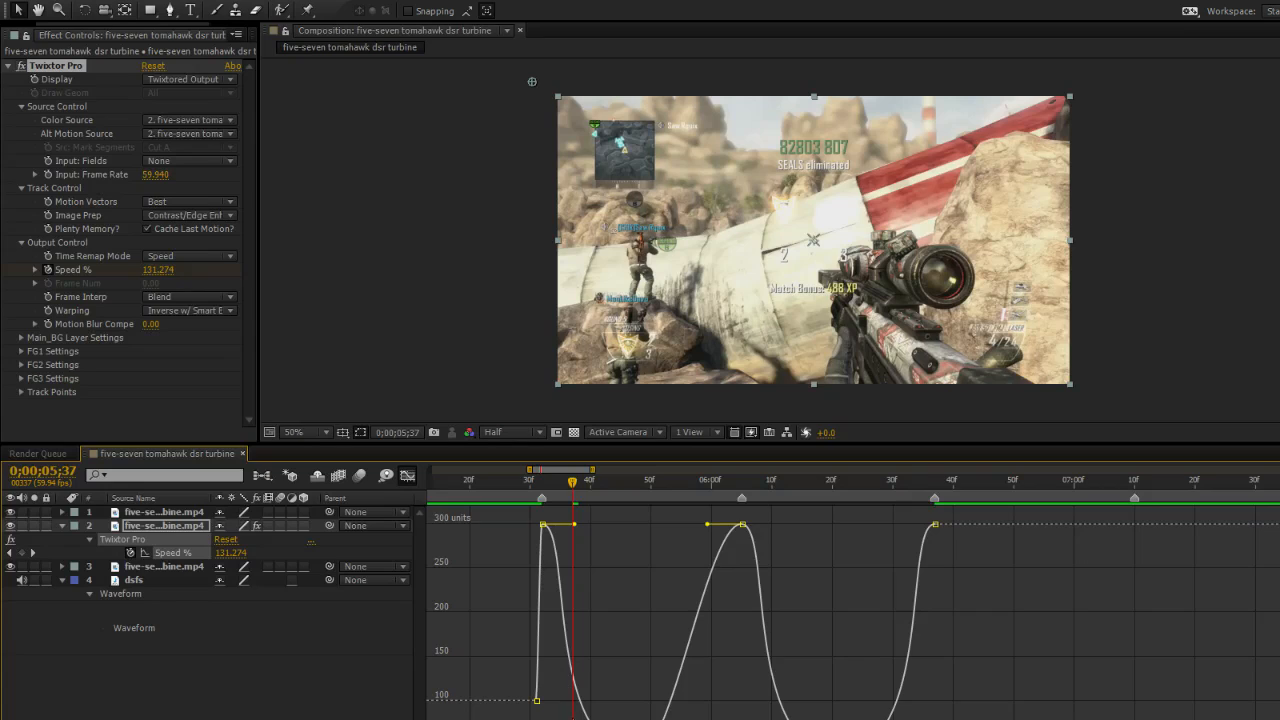
pyautogui.hotkey('ctrl', 'z')
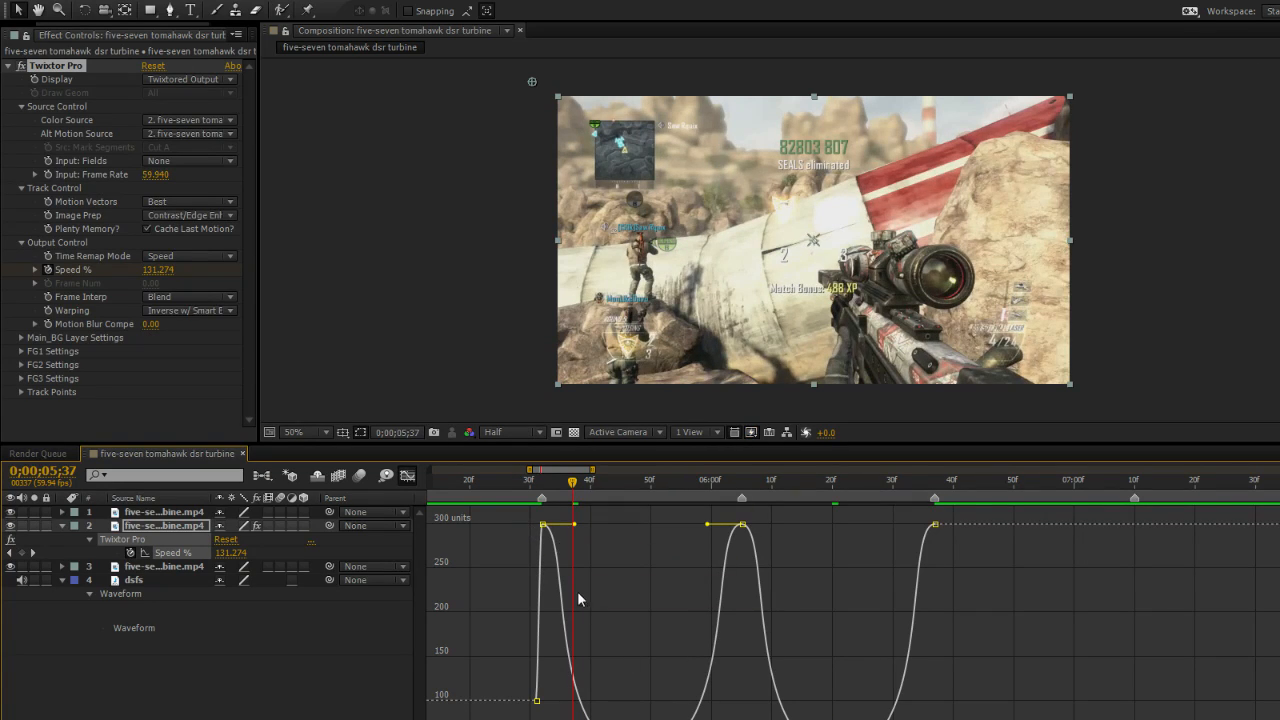
# Return from the Graph Editor to the layer view and preview the eased middle segment up to the 0;00;06;05 beat.
pyautogui.click(639, 481)
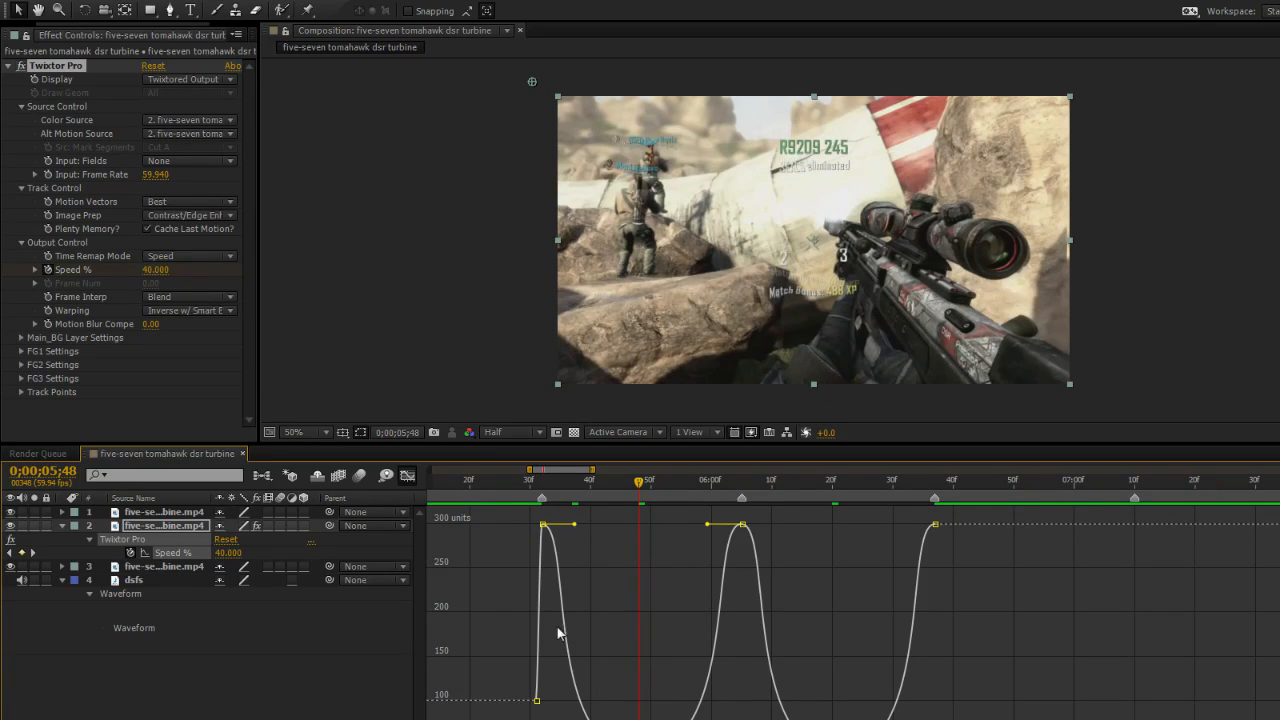
pyautogui.click(407, 477)
pyautogui.moveTo(637, 489)
pyautogui.mouseDown()
pyautogui.moveTo(537, 488)
pyautogui.moveTo(639, 488)
pyautogui.mouseUp()
pyautogui.press('space')
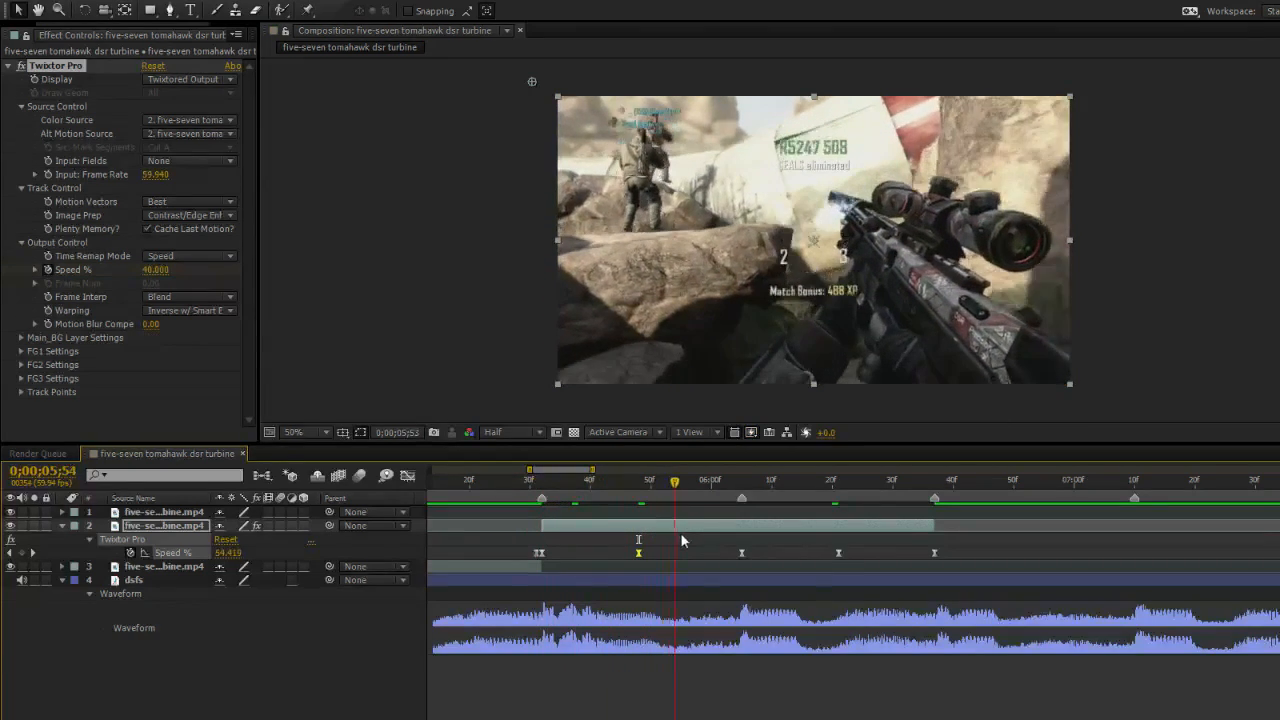
pyautogui.moveTo(838, 555); pyautogui.dragTo(742, 569)
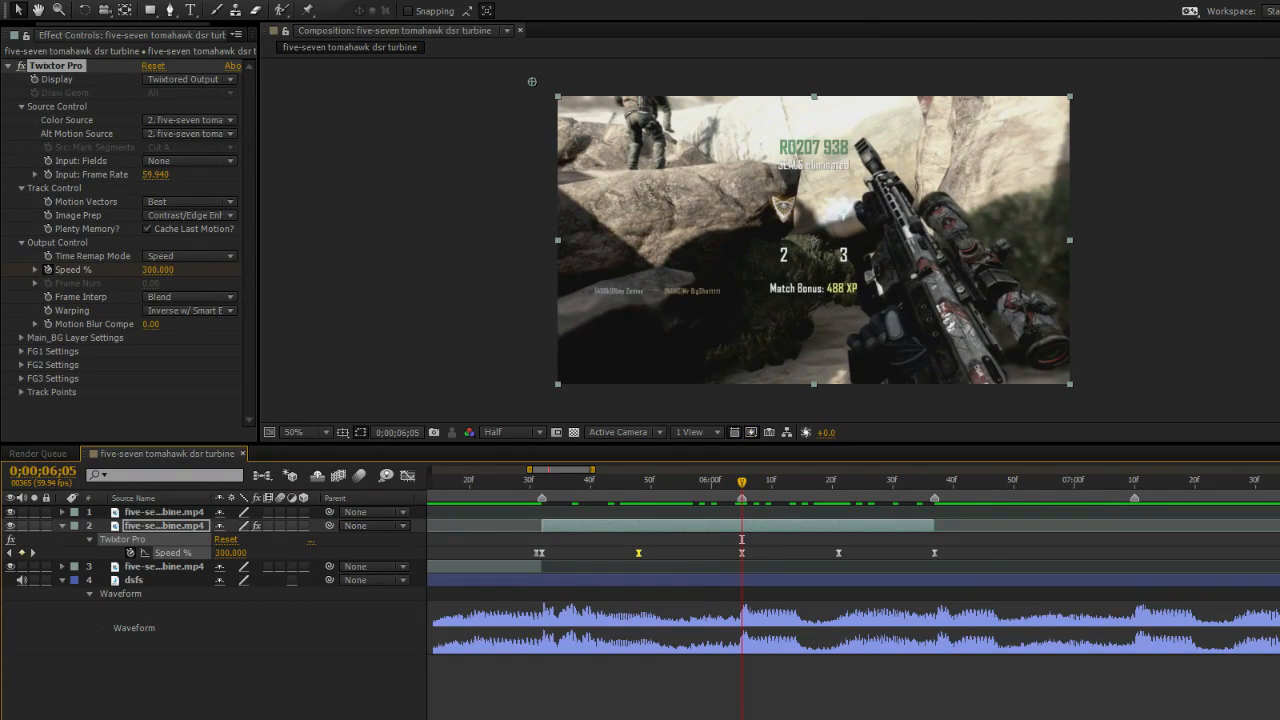
pyautogui.press('=')
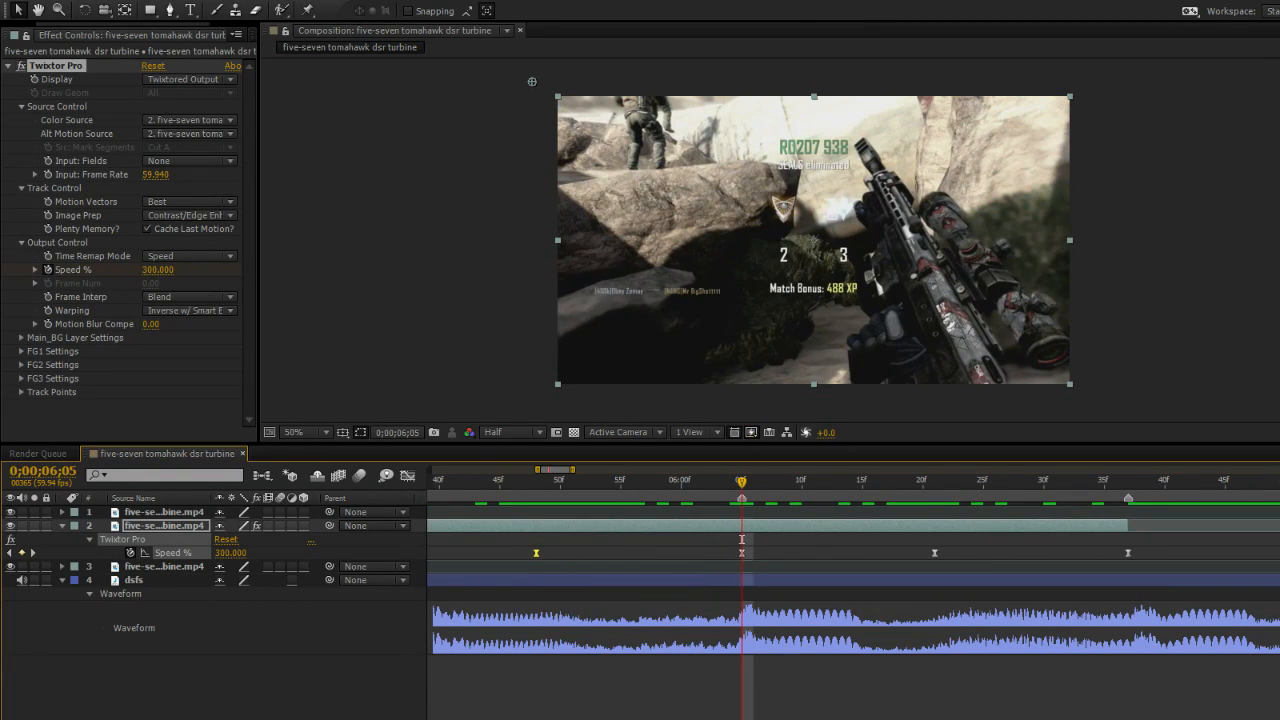
pyautogui.press('-')
# At 0;00;05;43, raise Twixtor's Input: Frame Rate to 1000.
pyautogui.moveTo(700, 493)
pyautogui.mouseDown()
pyautogui.moveTo(651, 492)
pyautogui.moveTo(675, 498)
pyautogui.mouseUp()
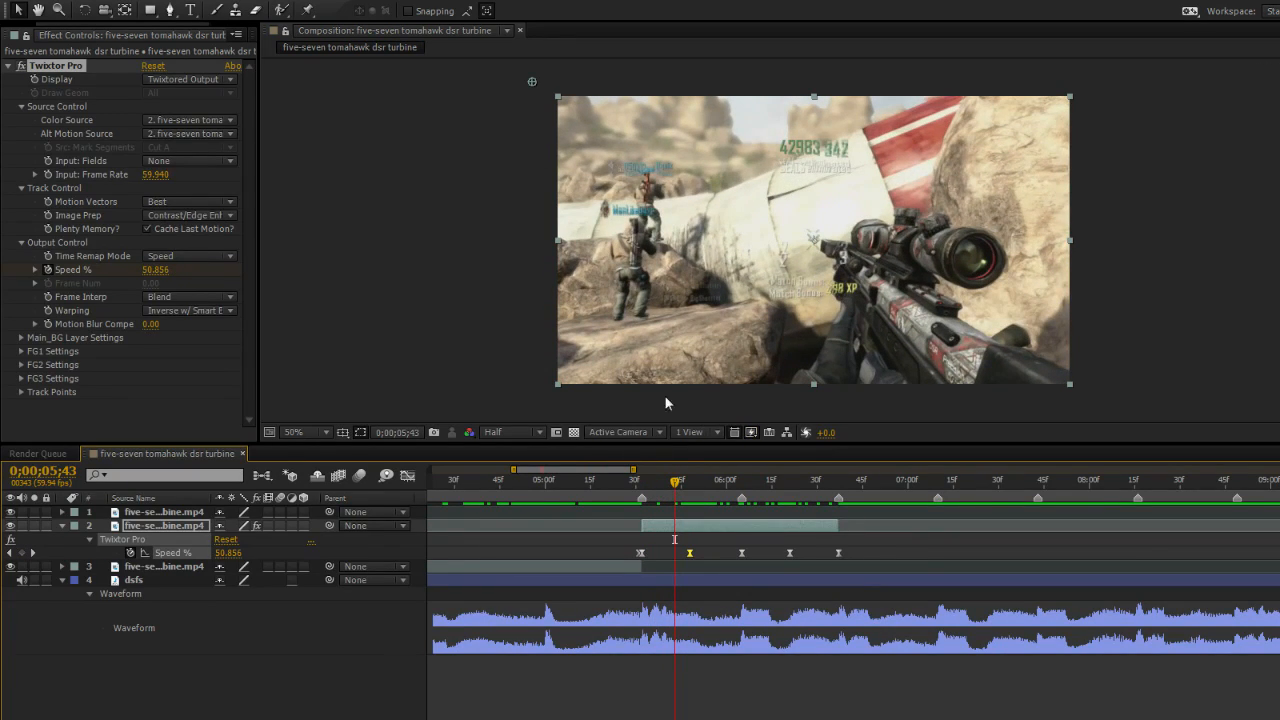
pyautogui.moveTo(666, 497)
pyautogui.mouseDown()
pyautogui.moveTo(827, 497)
pyautogui.moveTo(676, 497)
pyautogui.mouseUp()
pyautogui.moveTo(155, 178); pyautogui.dragTo(307, 197)
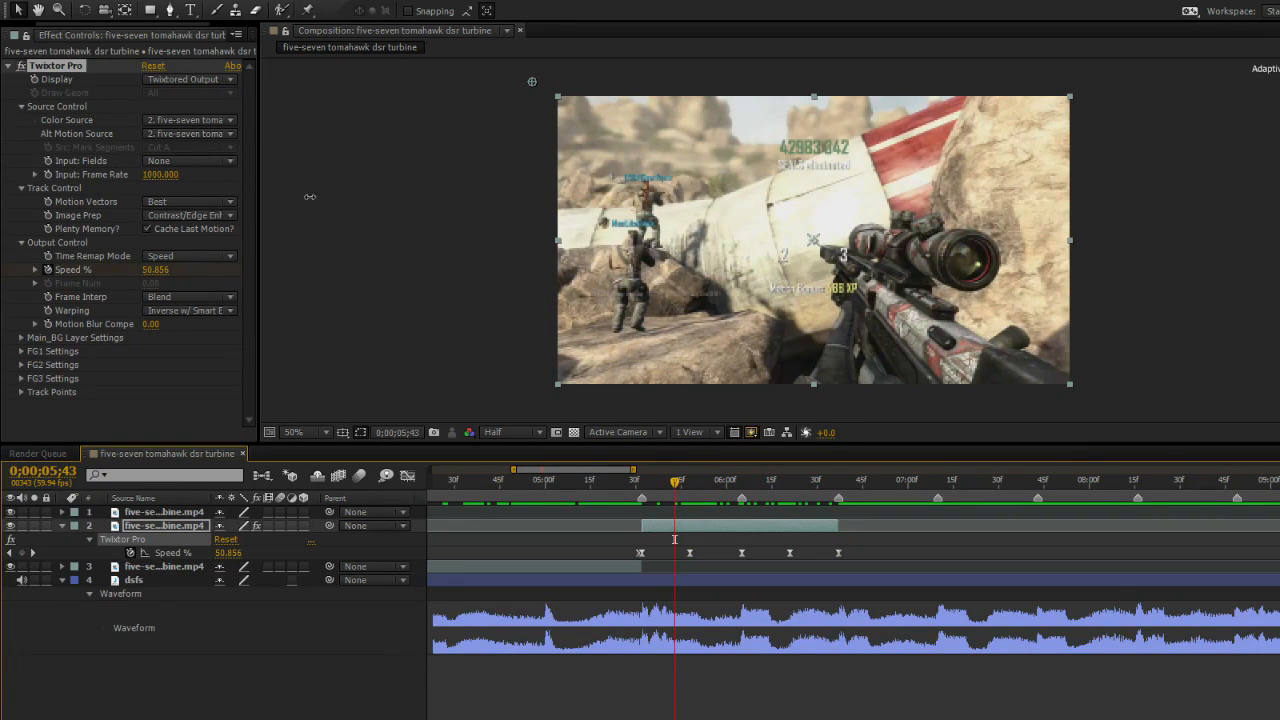
# Start the work area at 0;00;04;09, ahead of the middle segment, and preview the speed changes with the music.
pyautogui.moveTo(678, 484); pyautogui.dragTo(497, 564)
pyautogui.press('-')
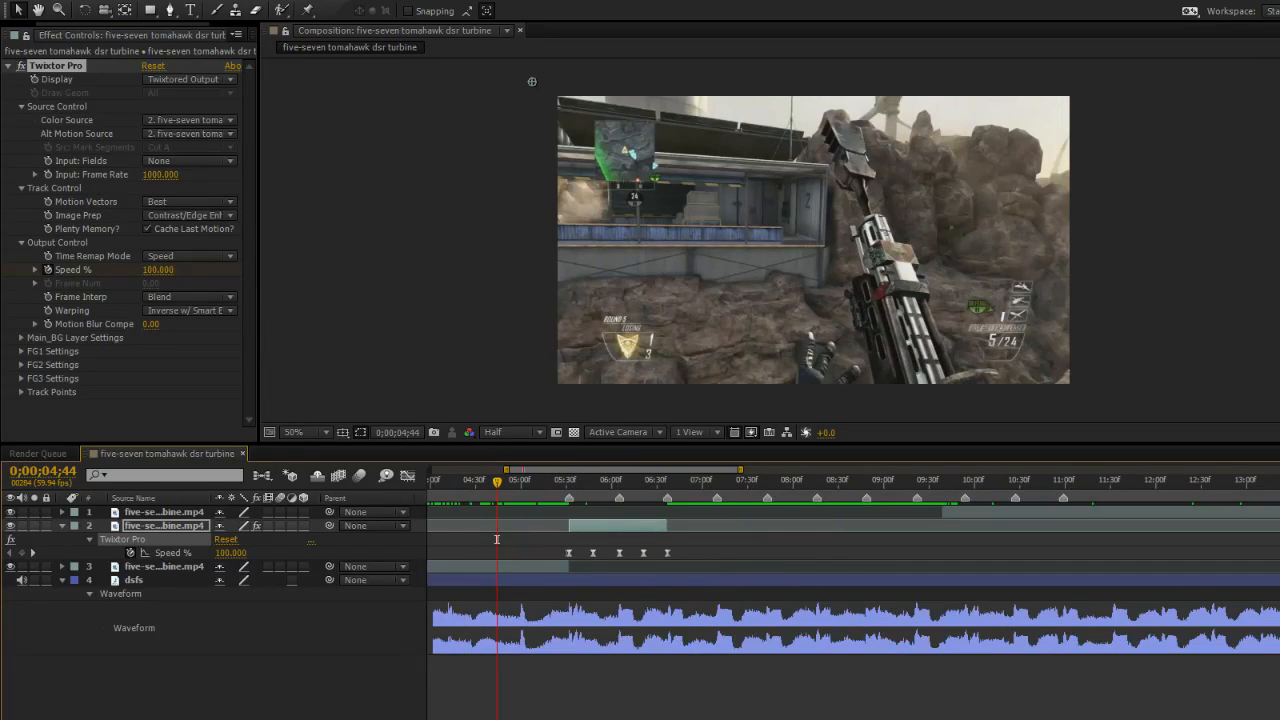
pyautogui.hscroll(-3, 566, 537)
pyautogui.moveTo(569, 484); pyautogui.dragTo(549, 489)
pyautogui.press('b')
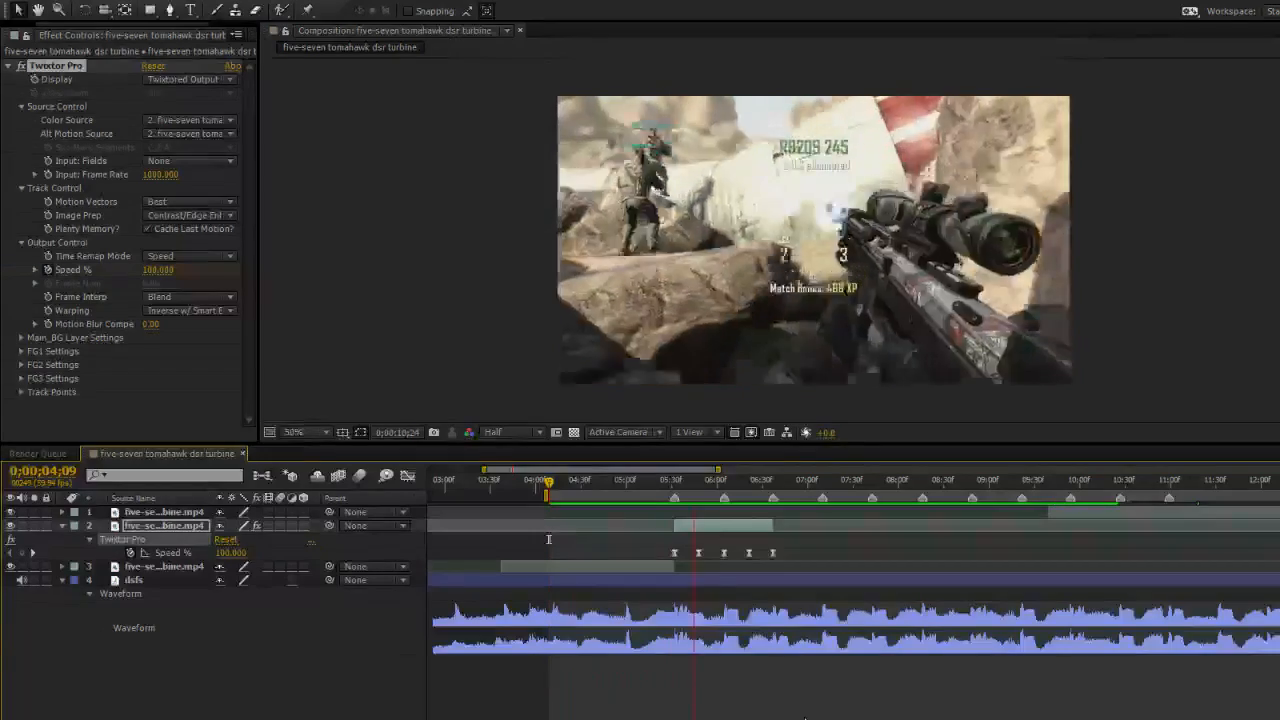
pyautogui.press('space')
# Set Speed % to 350 on the middle segment's first-frame keyframe at 0;00;05;32.
pyautogui.moveTo(548, 539); pyautogui.dragTo(700, 539)
pyautogui.press('=')
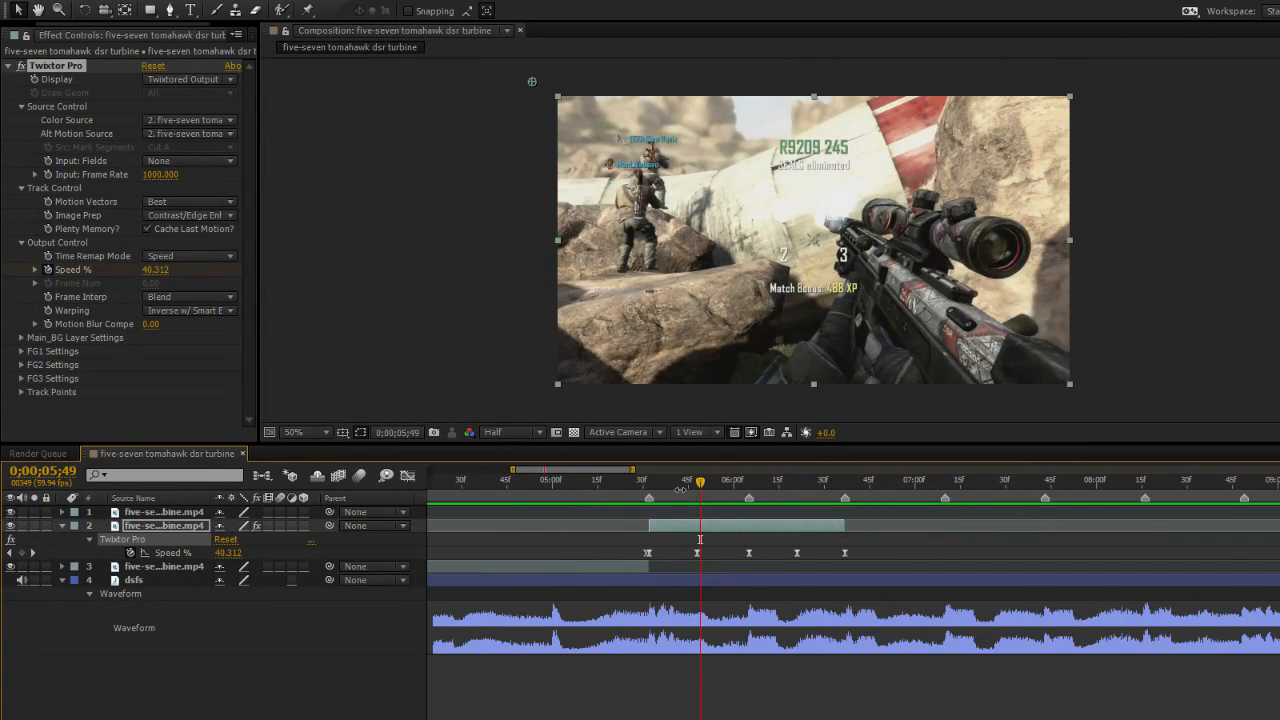
pyautogui.press('j')
pyautogui.click(228, 552)
pyautogui.write('300')
pyautogui.press('Return')
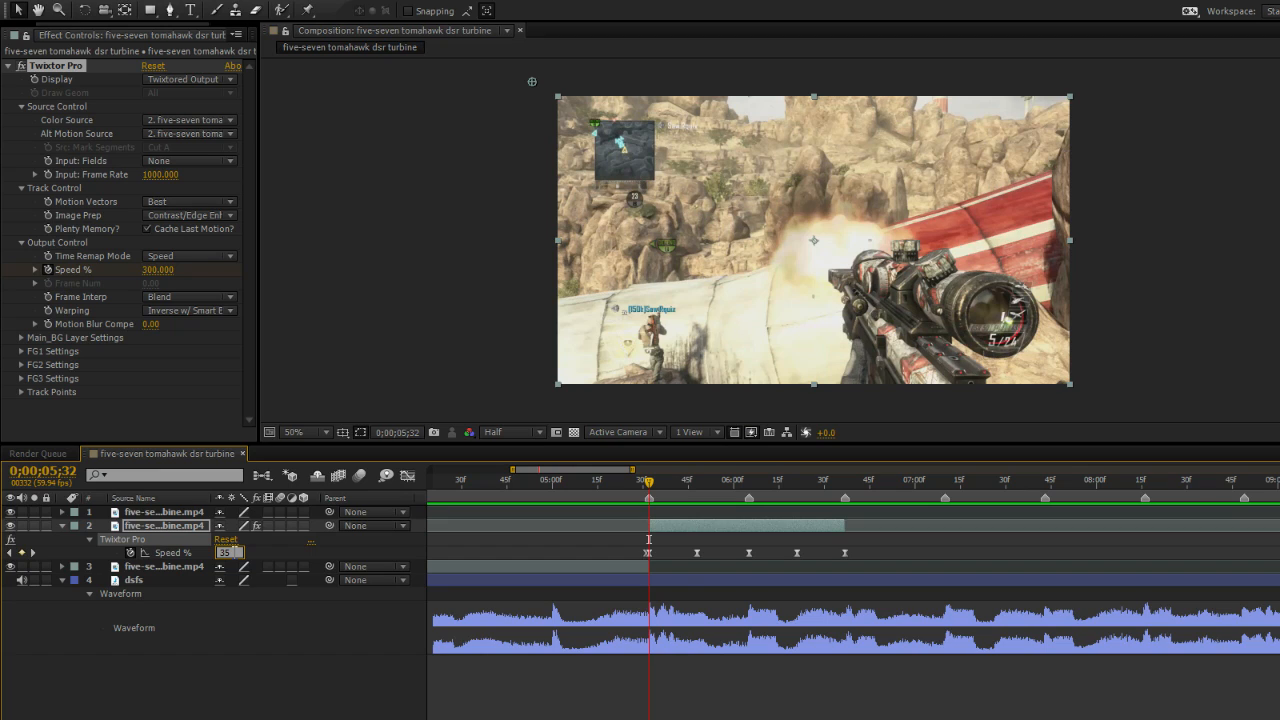
pyautogui.write('350')
pyautogui.press('Return')
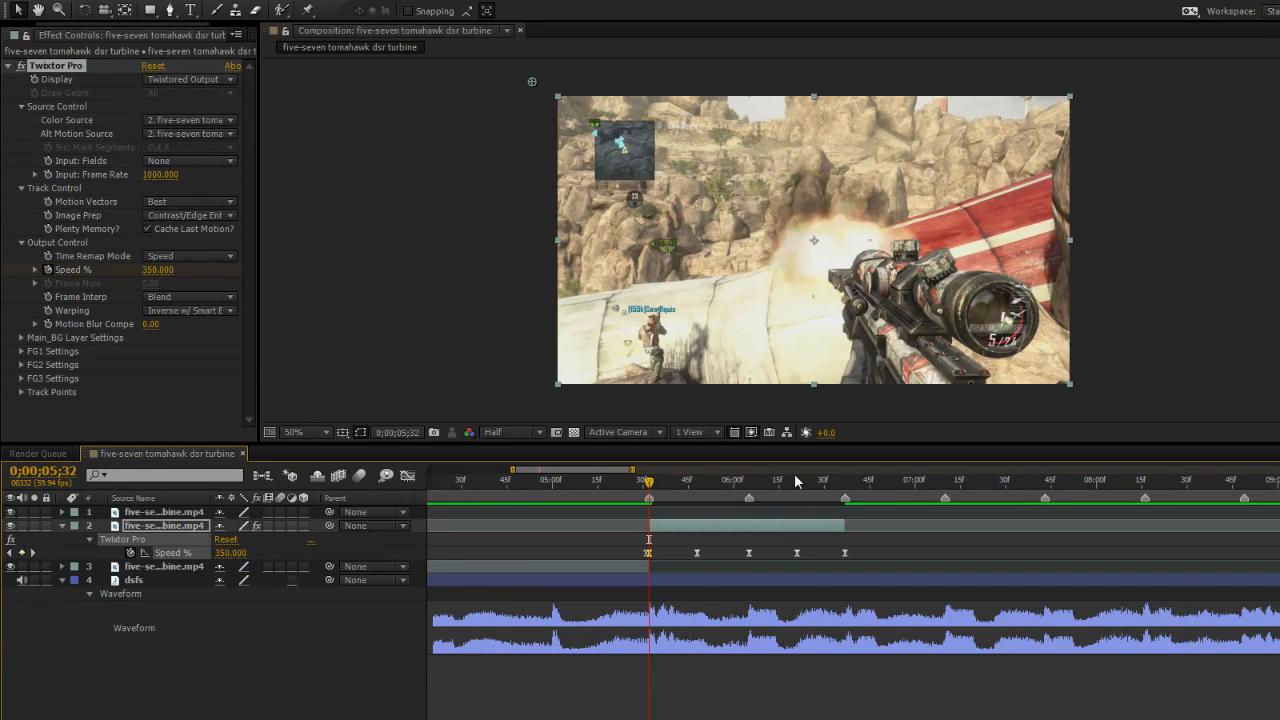
# Set Speed % to 375 on the beat keyframe at 0;00;06;05 and scrub on to the slow keyframe at 0;00;06;21.
pyautogui.press('k')
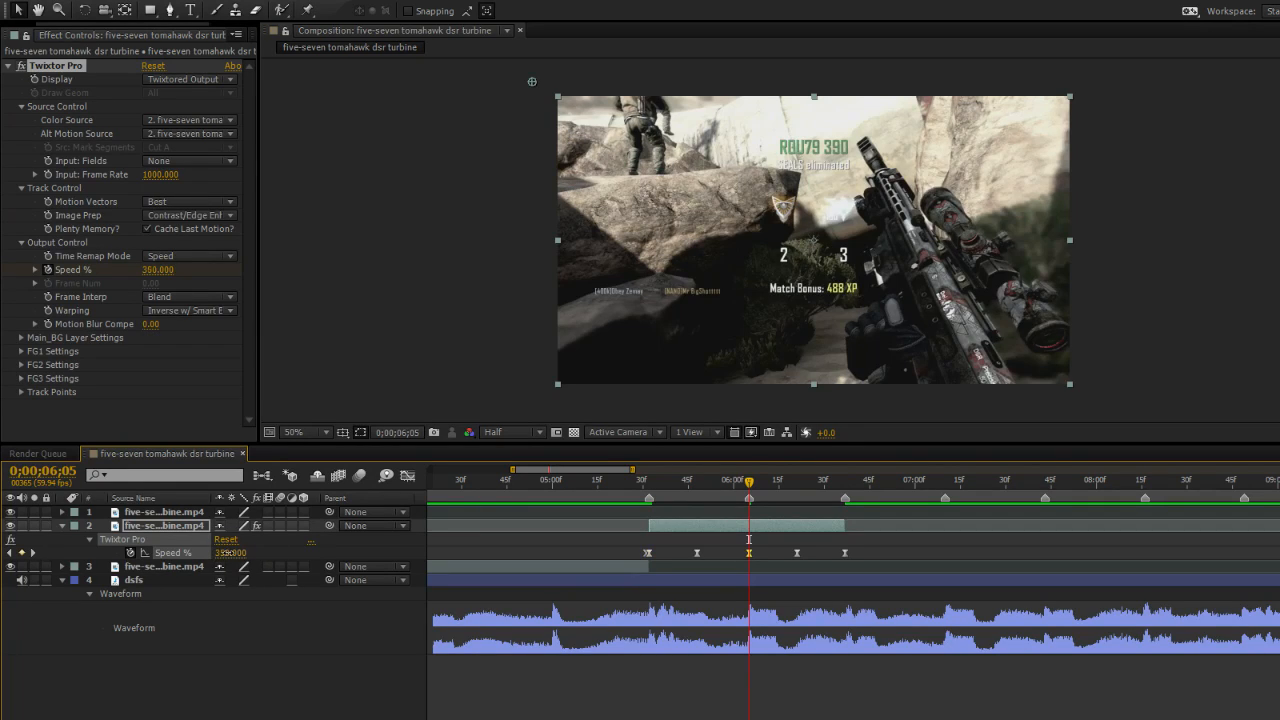
pyautogui.moveTo(222, 553); pyautogui.dragTo(342, 553)
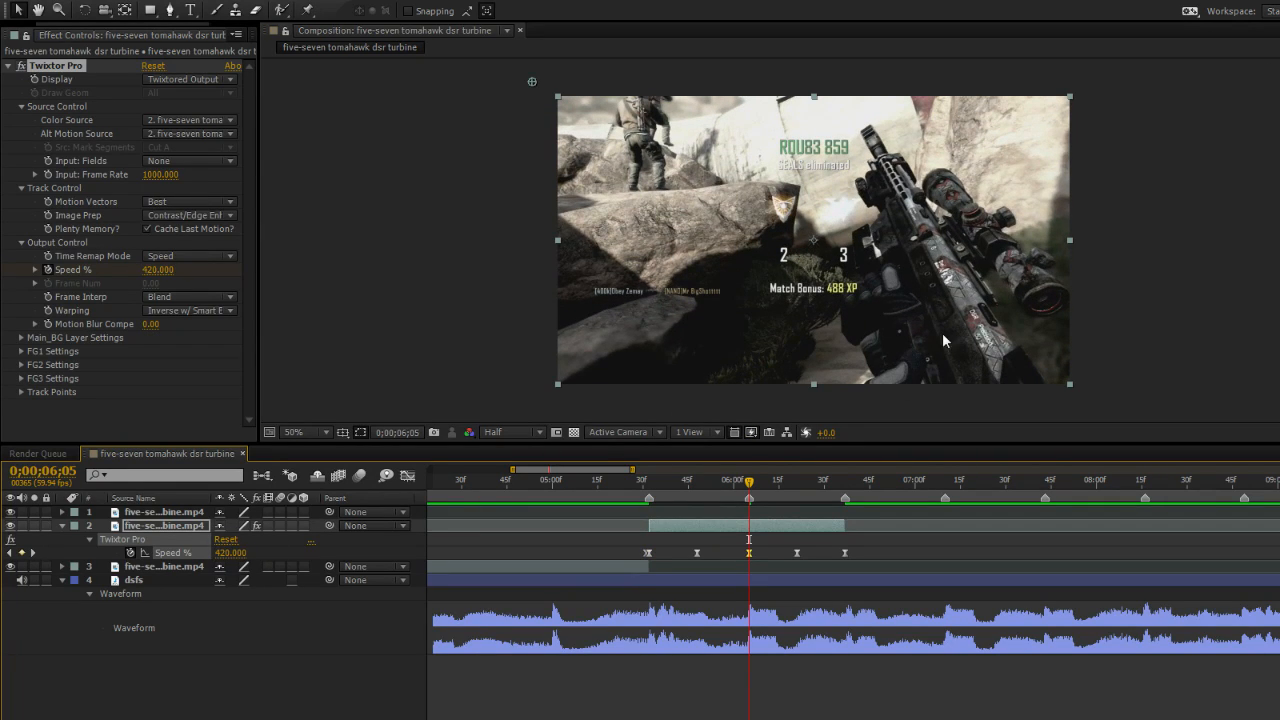
pyautogui.moveTo(236, 557); pyautogui.dragTo(197, 553)
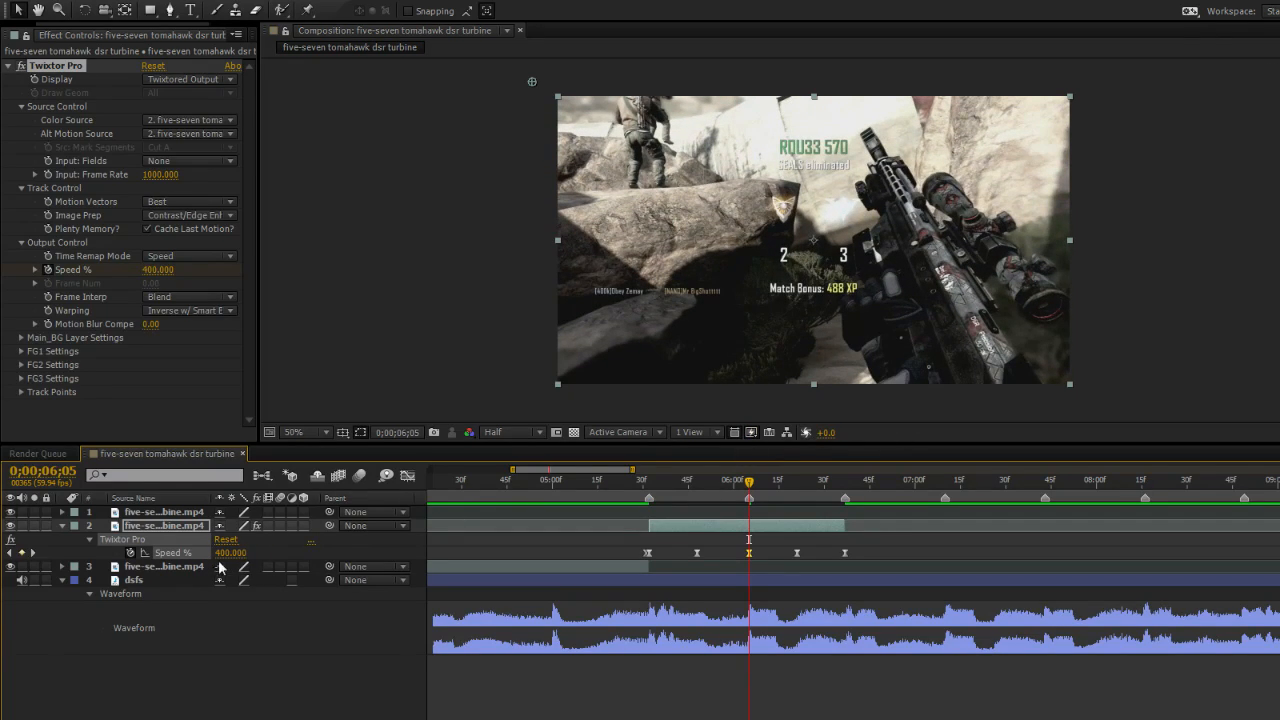
pyautogui.moveTo(229, 556); pyautogui.dragTo(225, 556)
pyautogui.click(232, 556)
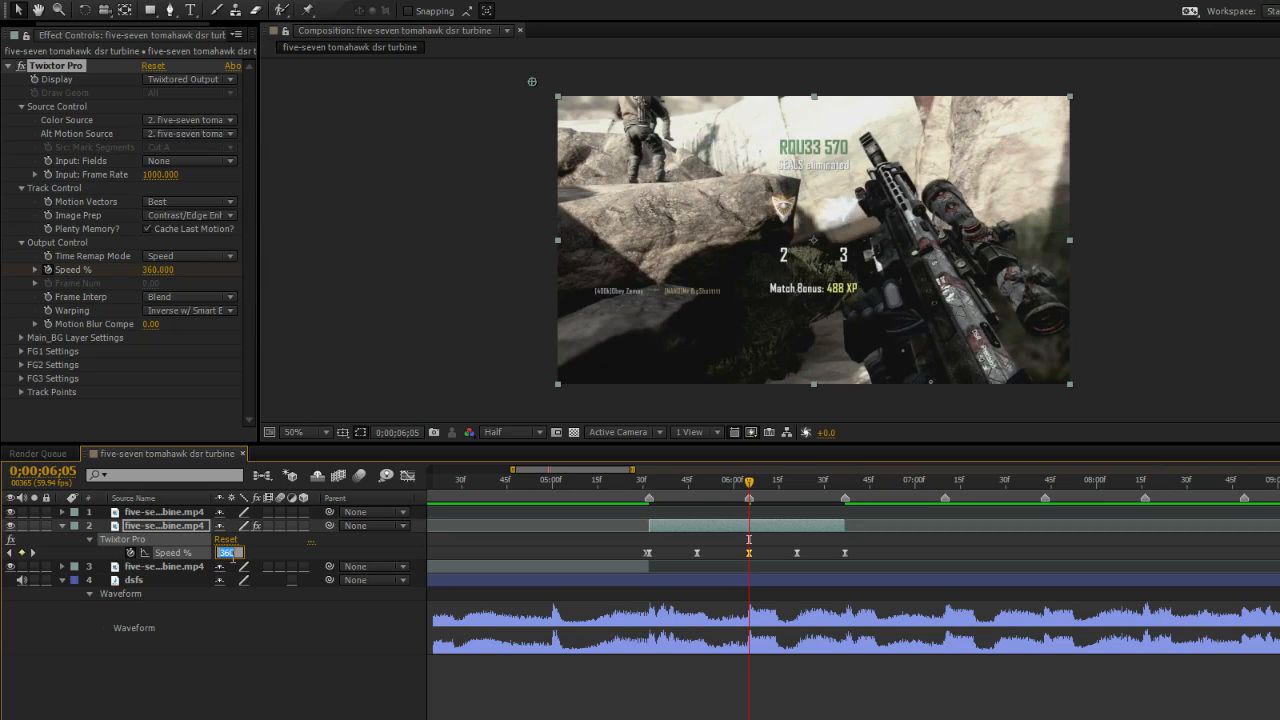
pyautogui.write('3755')
pyautogui.press('Return')
pyautogui.click(232, 553)
pyautogui.write('375')
pyautogui.press('Return')
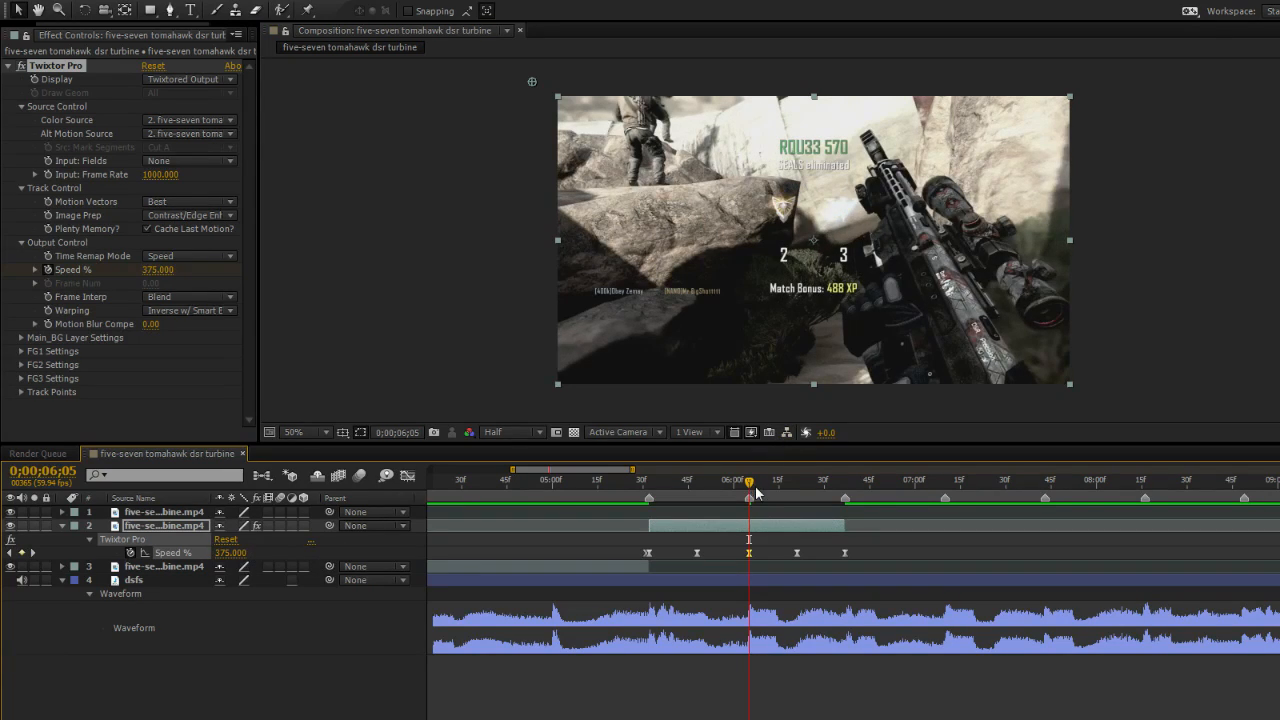
pyautogui.moveTo(755, 485); pyautogui.dragTo(753, 519)
pyautogui.moveTo(750, 487); pyautogui.dragTo(801, 515)
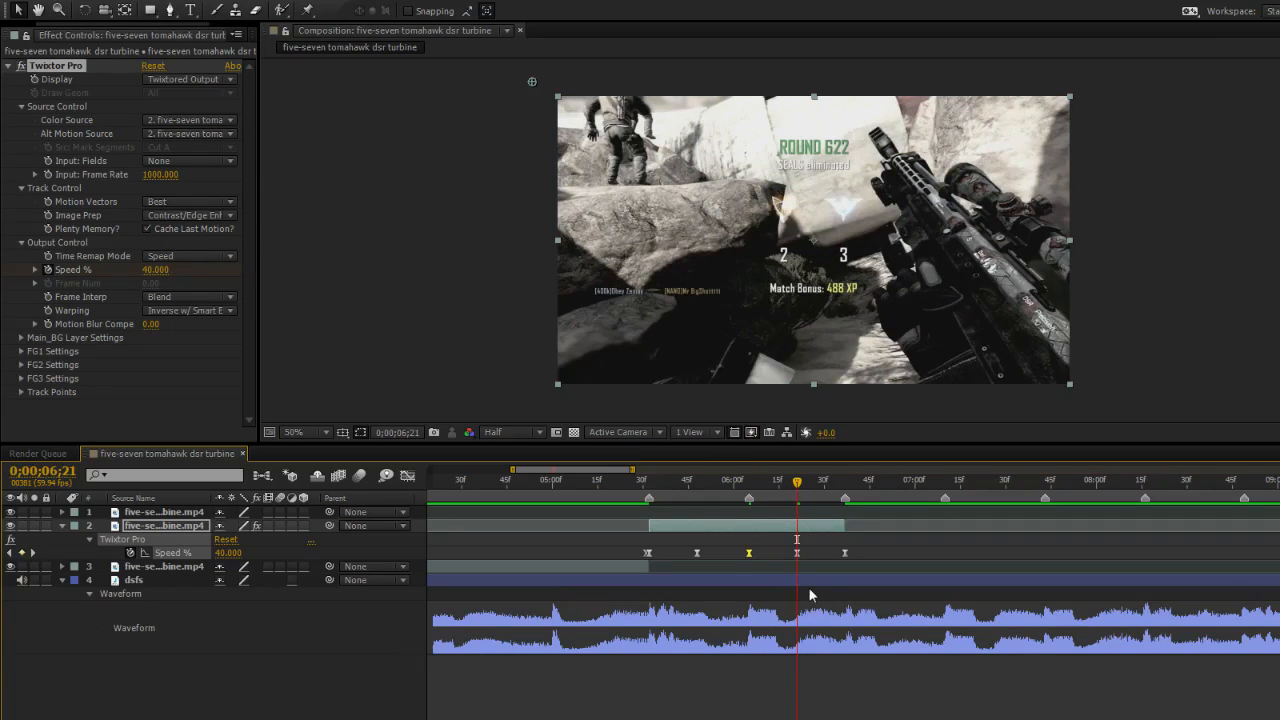
# Set Speed % to 350 on the middle segment's last keyframe at 0;00;06;37.
pyautogui.moveTo(792, 490); pyautogui.dragTo(843, 525)
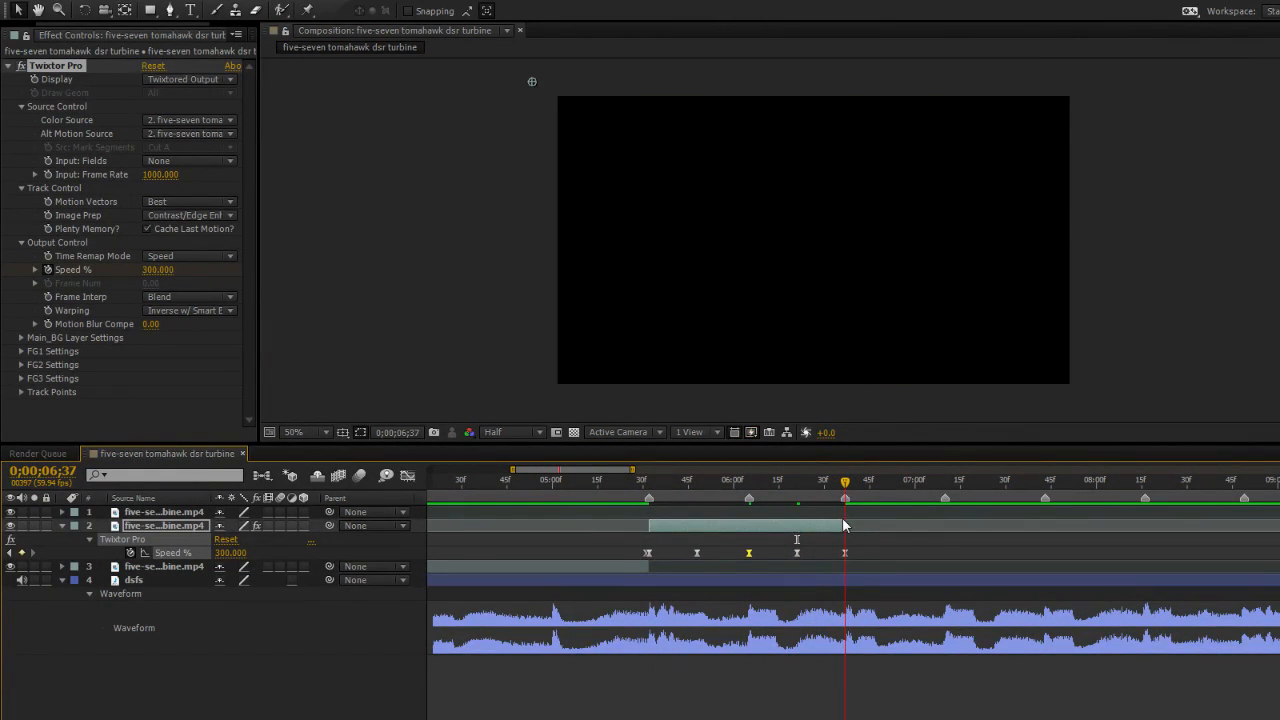
pyautogui.click(230, 552)
pyautogui.write('350')
pyautogui.press('Return')
# Lower the preview resolution to Third, preview the retimed middle segment with the music, and return to 0;00;06;37.
pyautogui.click(506, 431)
pyautogui.click(500, 512)
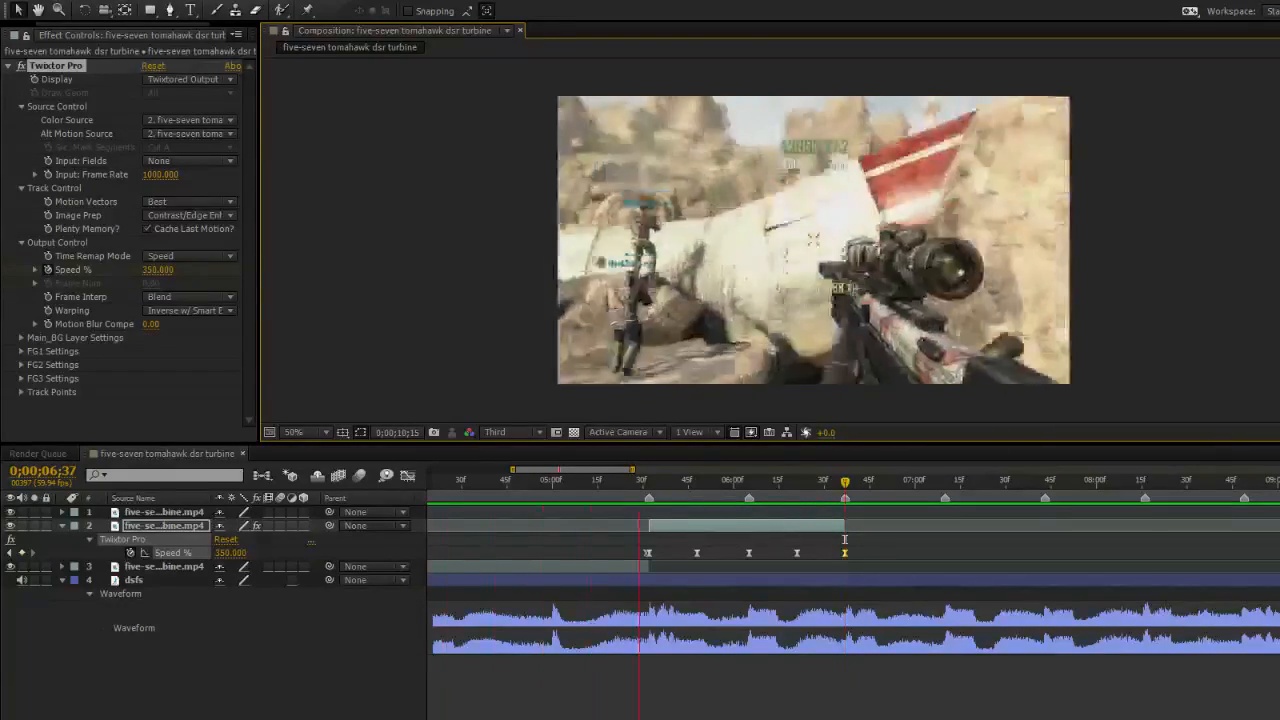
pyautogui.click(768, 485)
pyautogui.moveTo(768, 487); pyautogui.dragTo(844, 549)
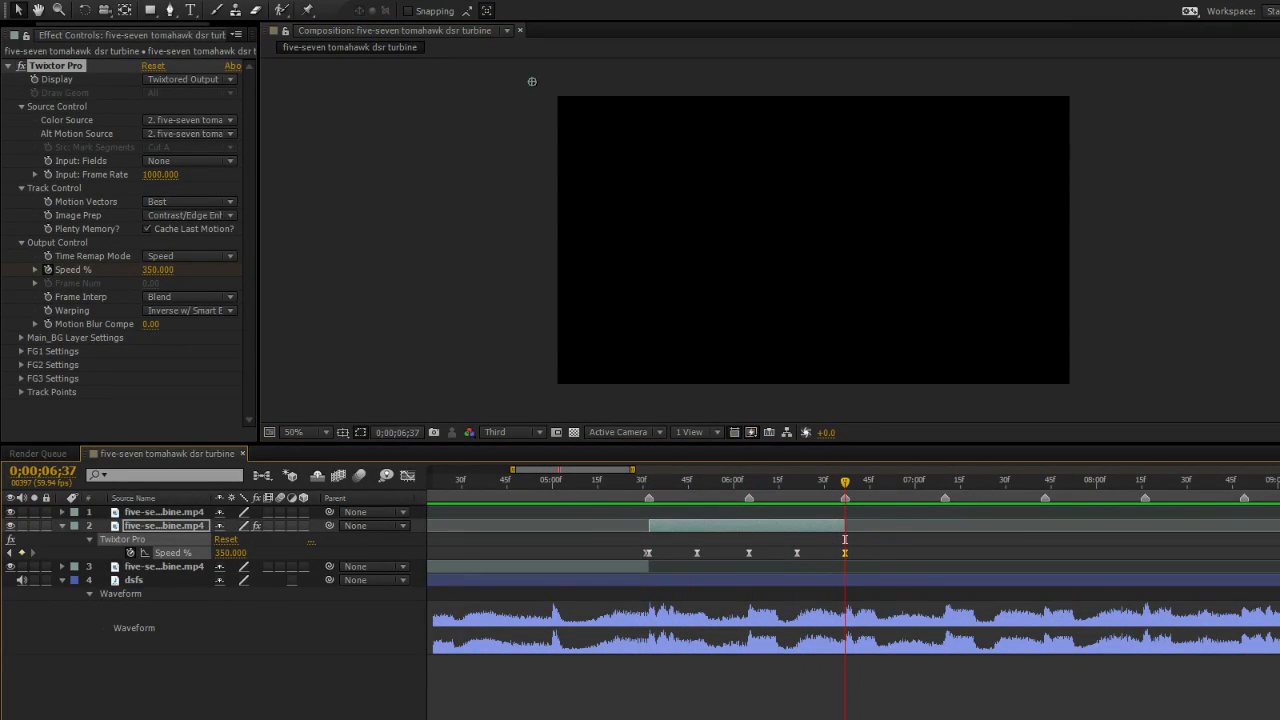
pyautogui.click(802, 717)
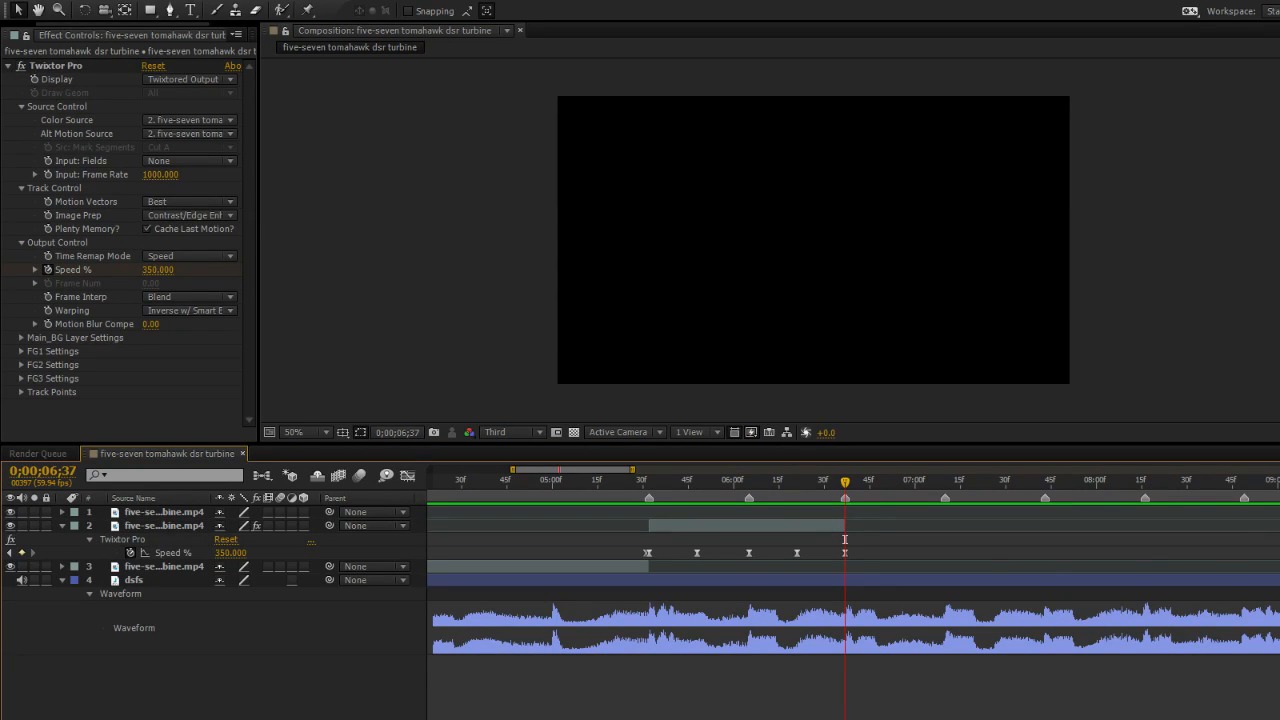
# Extend the last clip on layer 1 and slide it earlier until the killcam's pistol moment falls on 0;00;06;37.
pyautogui.hscroll(3, 853, 600)
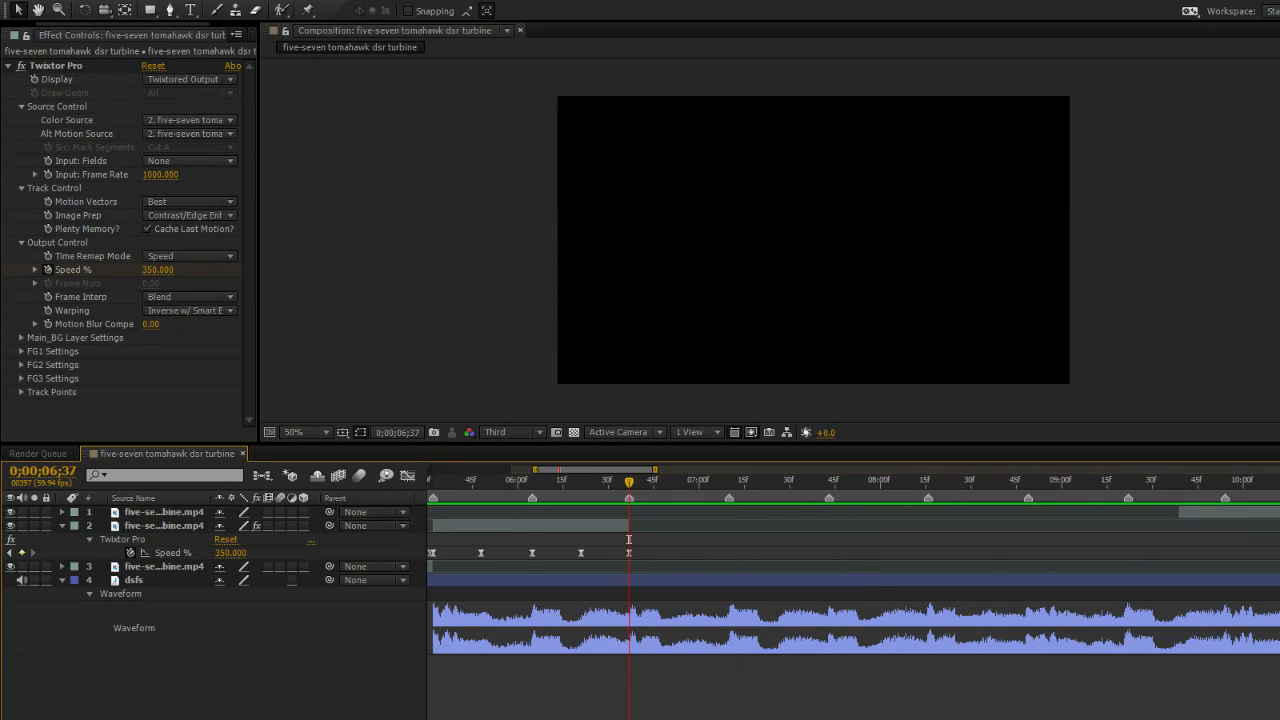
pyautogui.press('-')
pyautogui.moveTo(953, 511); pyautogui.dragTo(583, 512)
pyautogui.press('F2')
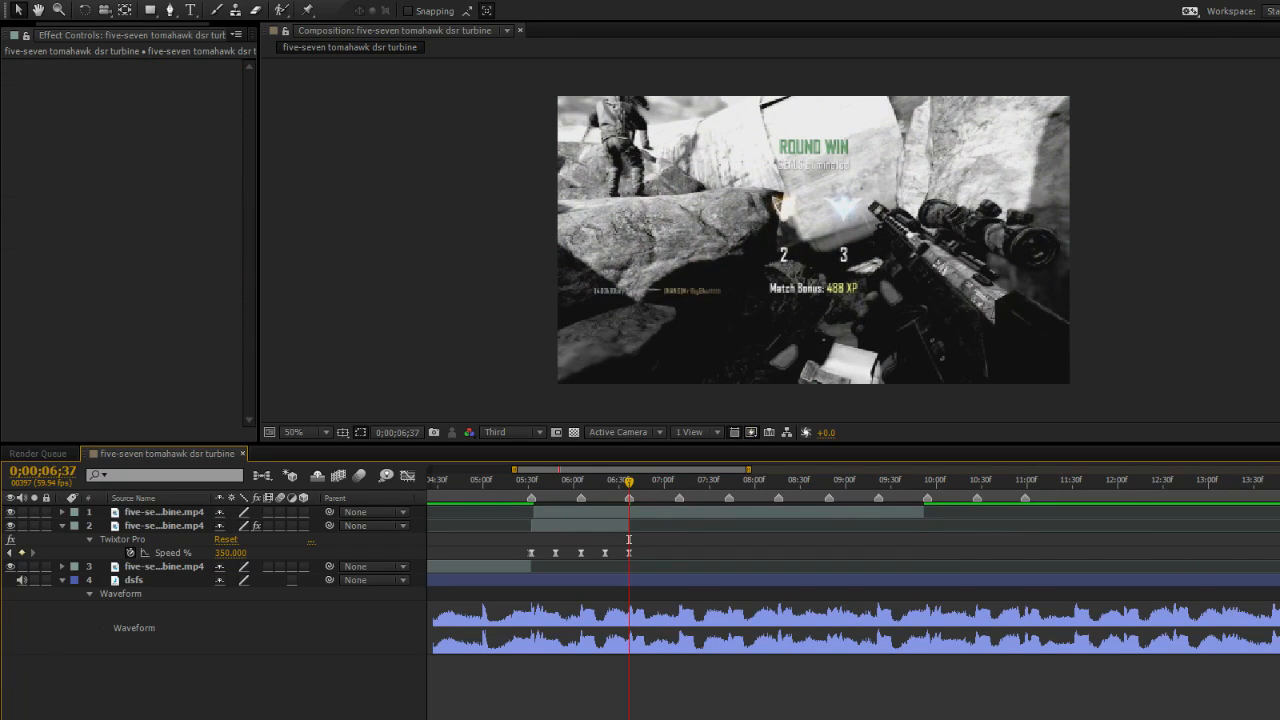
pyautogui.hscroll(-1, 853, 600)
pyautogui.moveTo(726, 516); pyautogui.dragTo(535, 531)
pyautogui.moveTo(785, 513); pyautogui.dragTo(1279, 513)
pyautogui.moveTo(1200, 513); pyautogui.dragTo(850, 568)
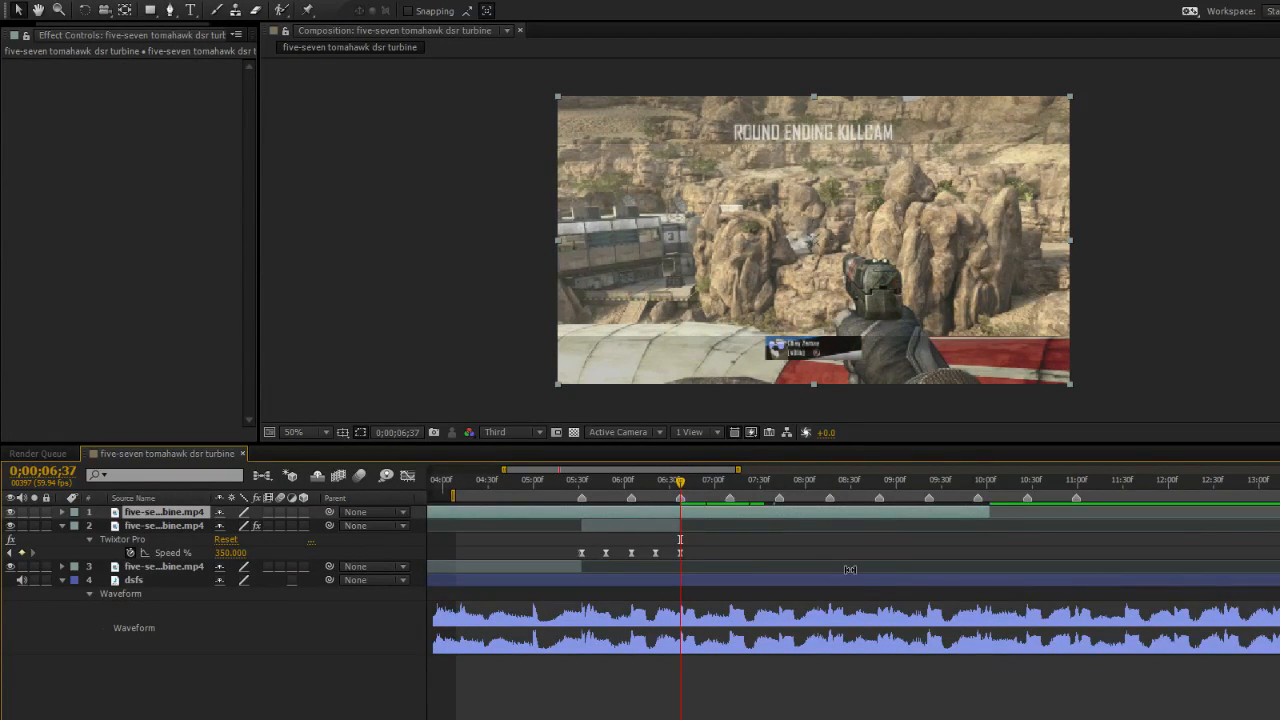
# Split the last clip at the 0;00;06;37 marker and delete the part before it.
pyautogui.hotkey('ctrl', 'shift', 'd')
pyautogui.press('Delete')
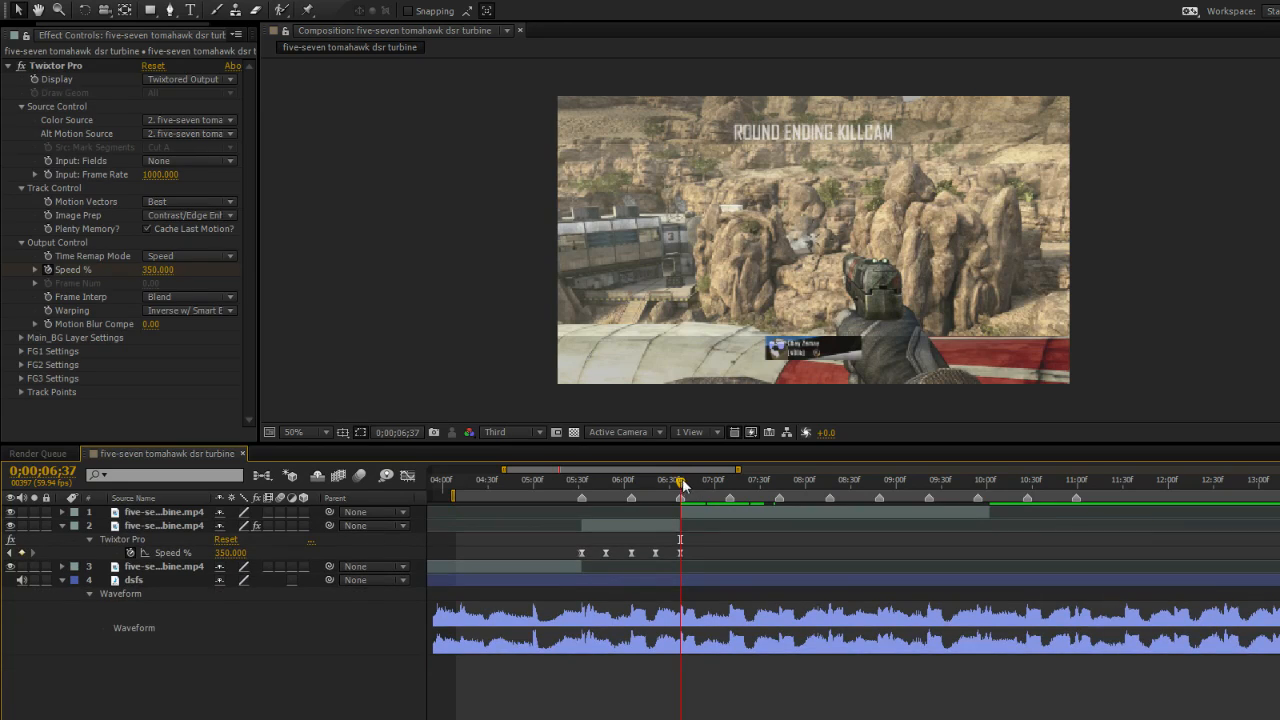
pyautogui.click(680, 487)
pyautogui.moveTo(680, 487); pyautogui.dragTo(681, 489)
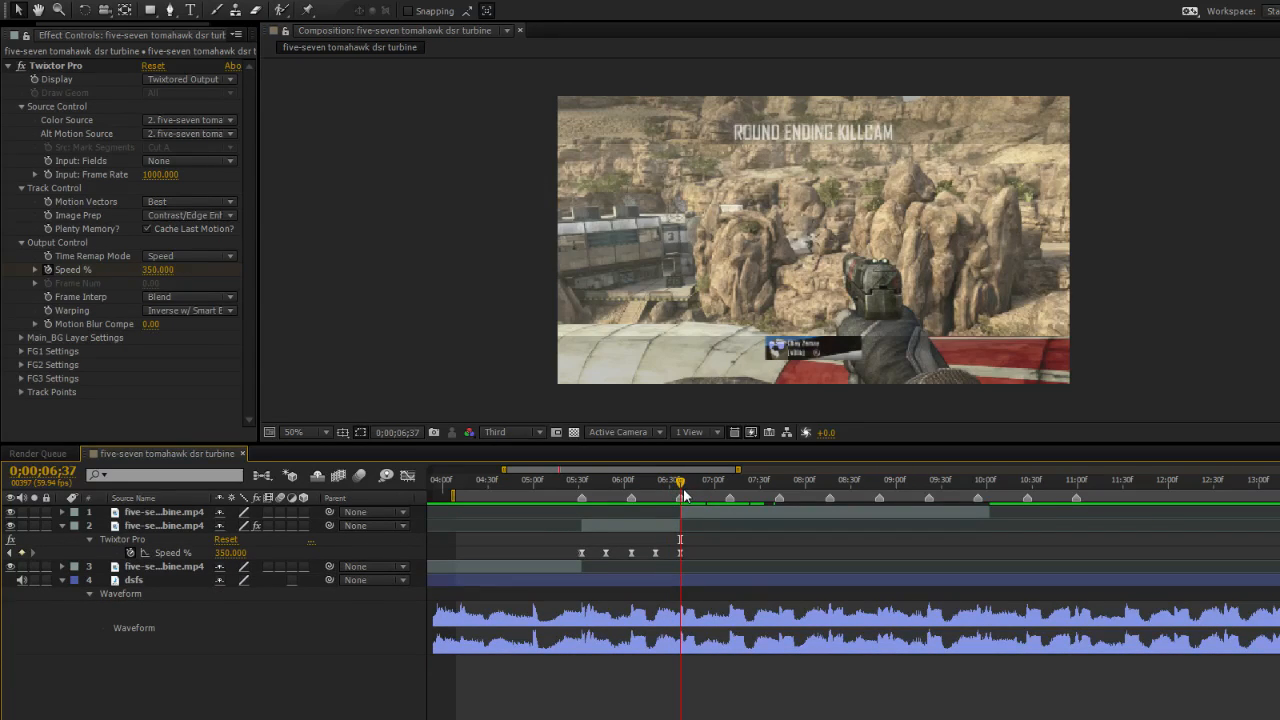
# Apply Twixtor Pro to the killcam clip, set Input: Frame Rate to 1000 and choose layer 1 as Alt Motion Source.
pyautogui.click(687, 513)
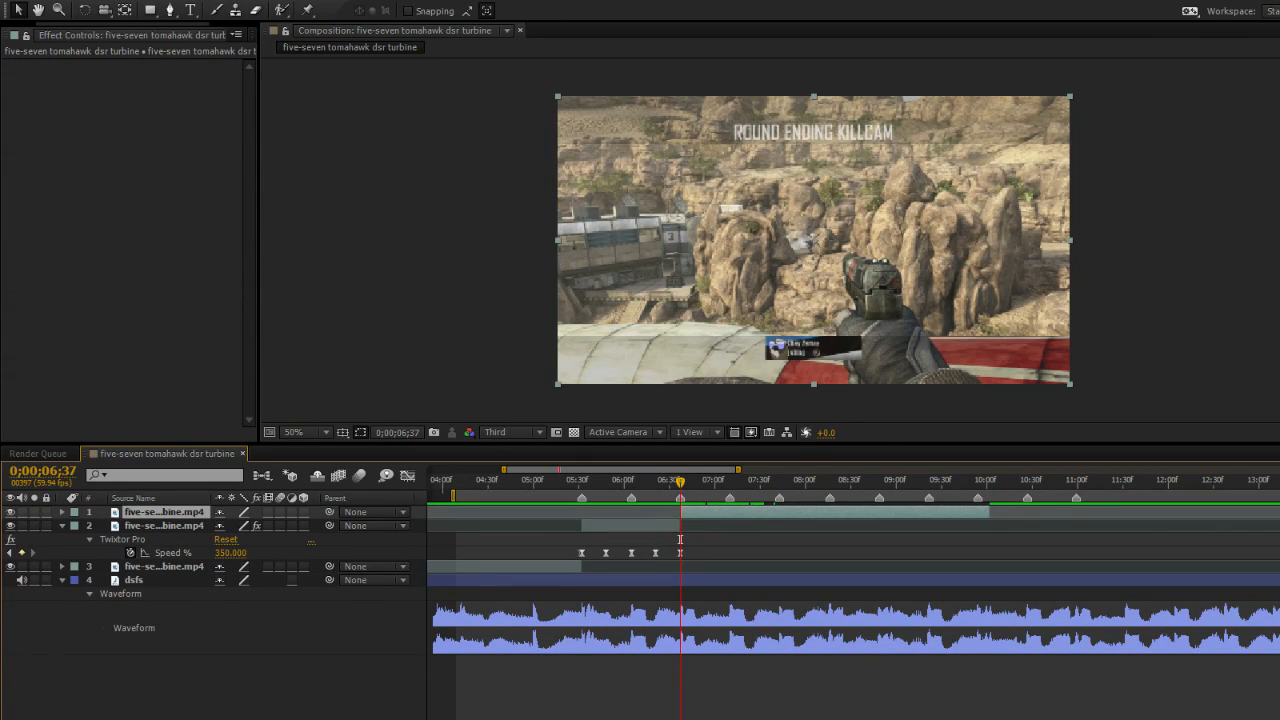
pyautogui.hotkey('ctrl', 'alt', 'shift', 'e')
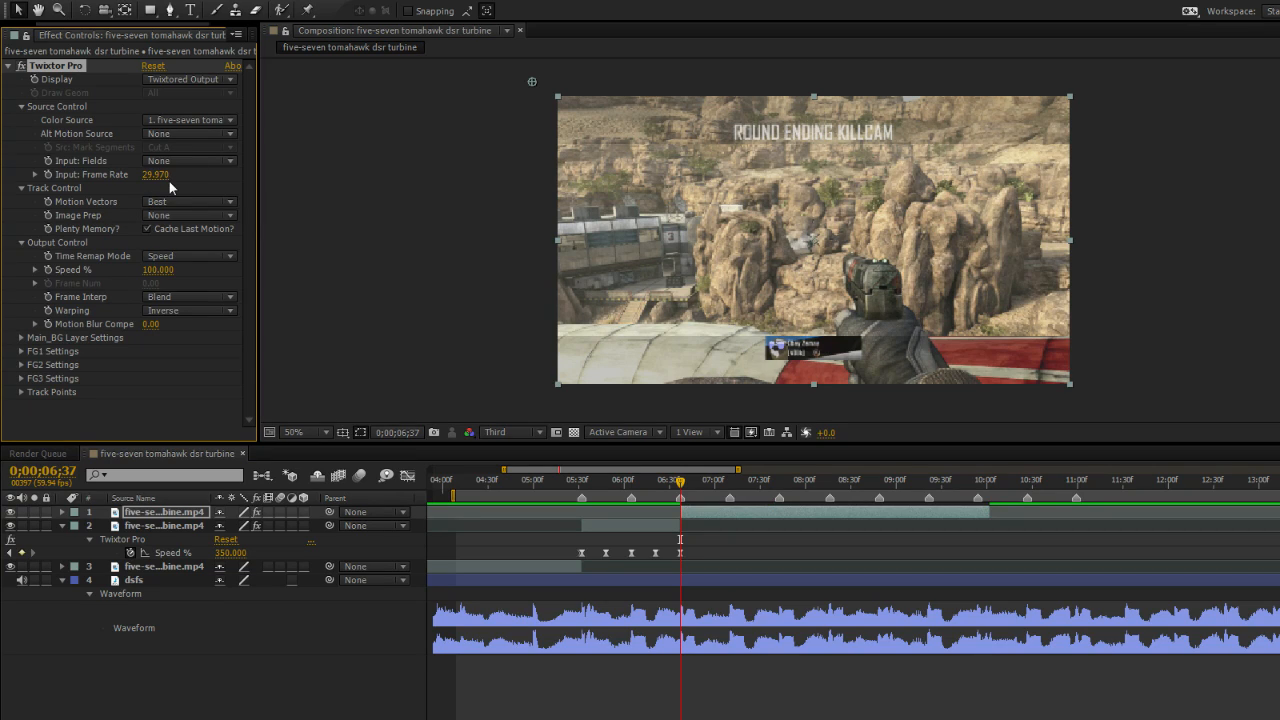
pyautogui.moveTo(152, 176); pyautogui.dragTo(508, 214)
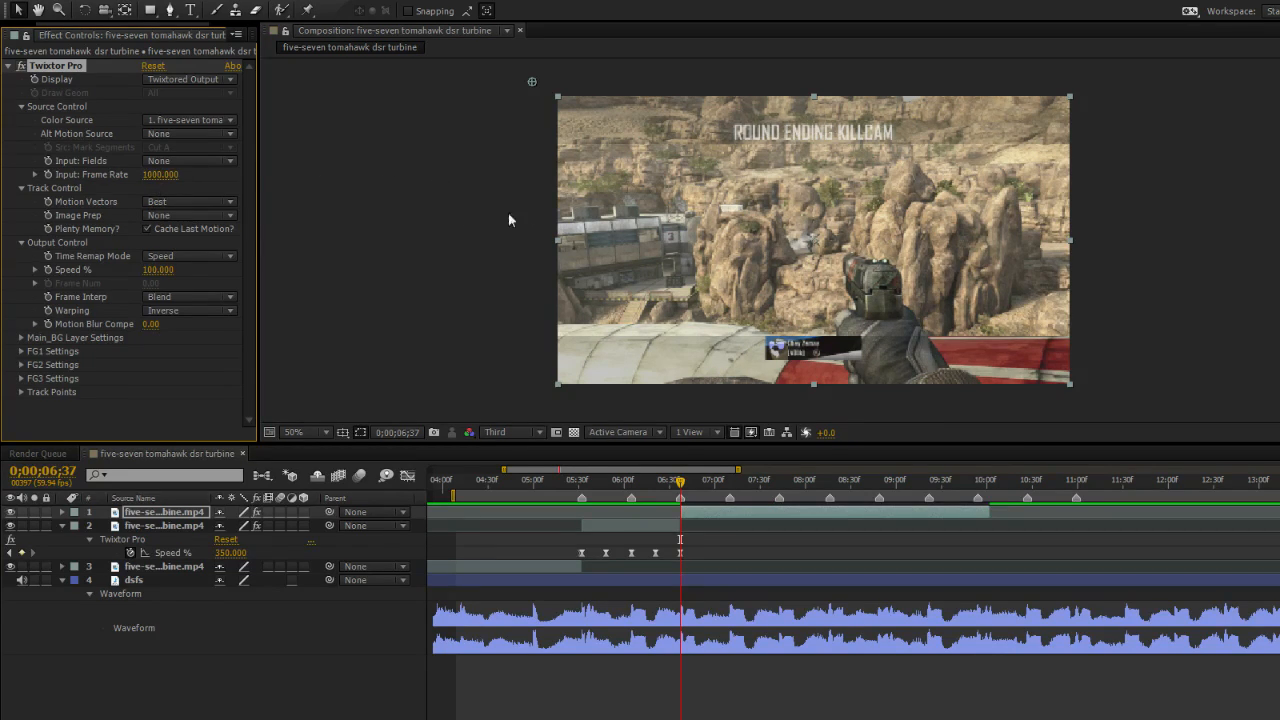
pyautogui.click(190, 134)
pyautogui.click(197, 178)
# On the killcam clip, set Twixtor's Main_BG Sensitivity to 100 and Image Prep to Contrast/Edge Enhance.
pyautogui.click(162, 524)
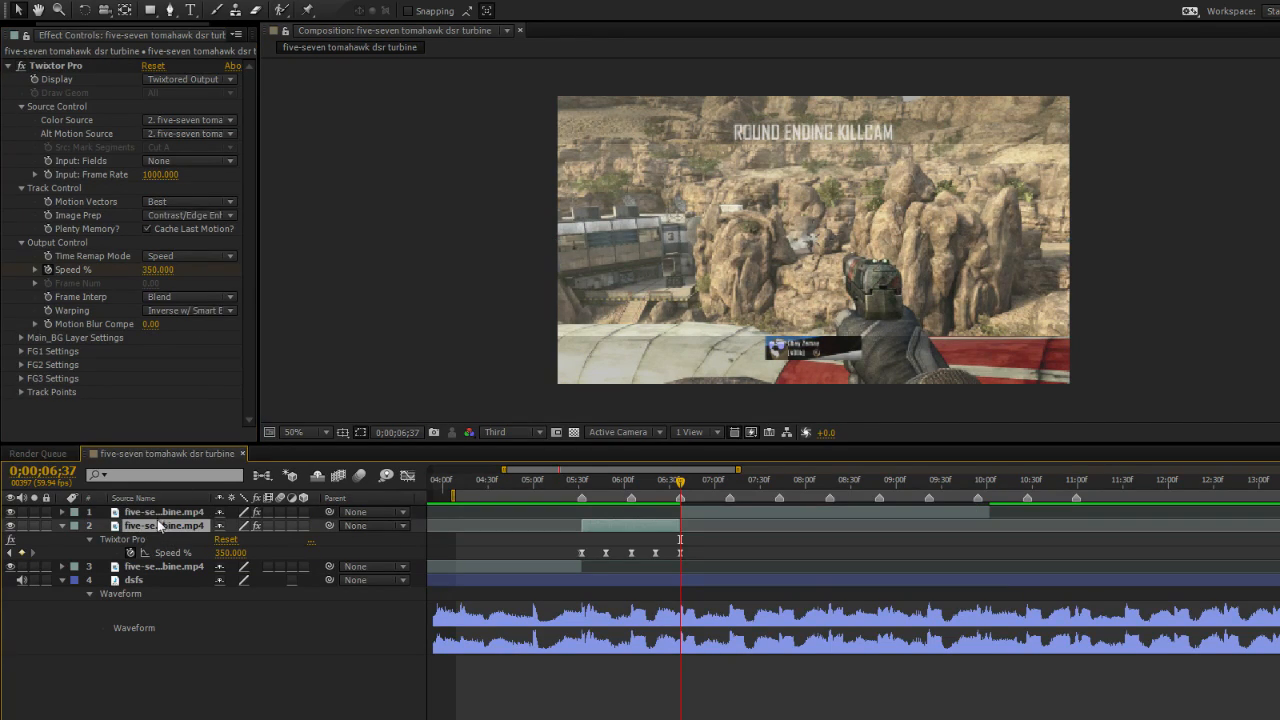
pyautogui.click(152, 512)
pyautogui.click(22, 338)
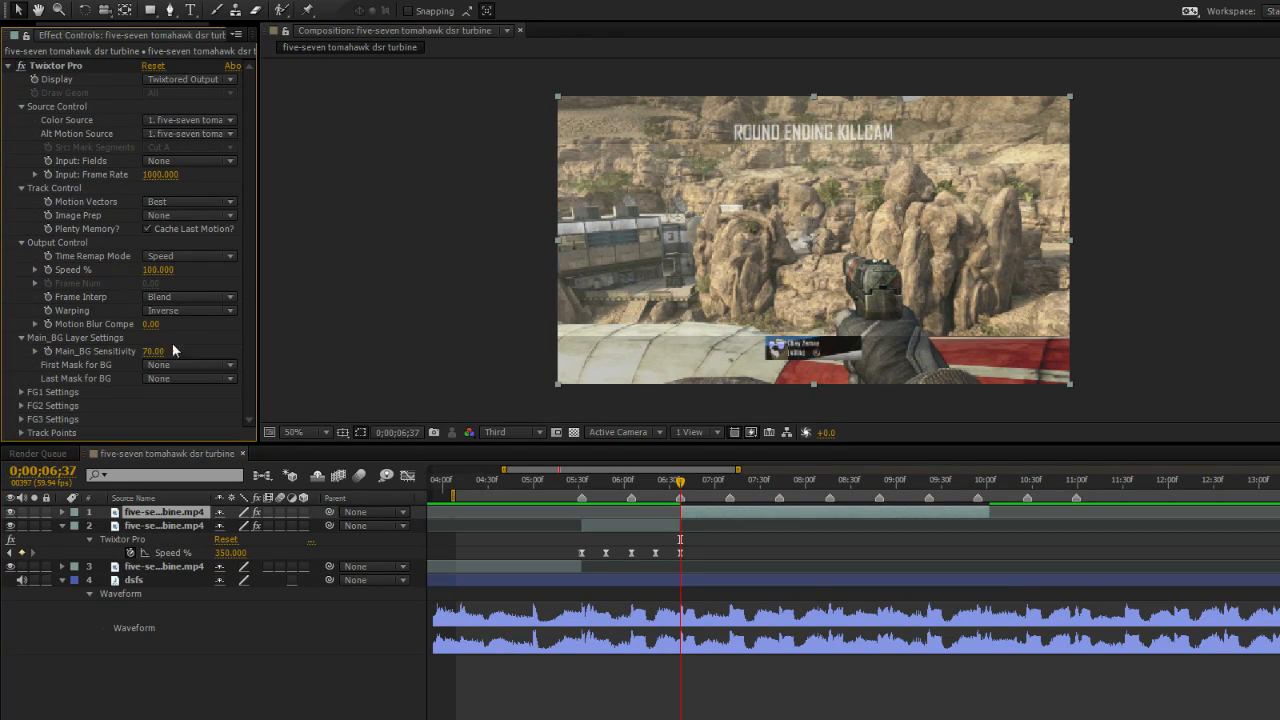
pyautogui.moveTo(154, 359); pyautogui.dragTo(363, 295)
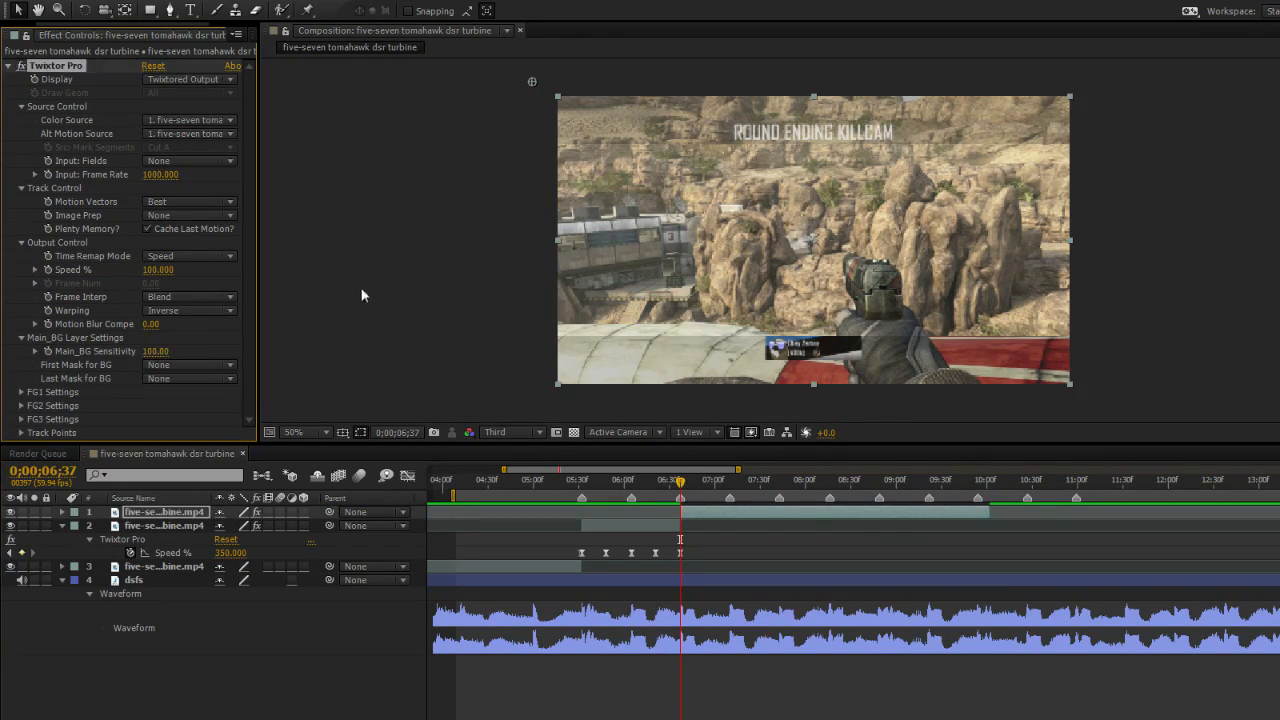
pyautogui.click(185, 215)
pyautogui.click(190, 250)
# Set Twixtor's Frame Interp to Blend and Warping to Inverse w/ Smart Blend on the killcam clip.
pyautogui.click(177, 295)
pyautogui.click(184, 331)
pyautogui.click(189, 310)
pyautogui.click(200, 345)
pyautogui.moveTo(678, 481)
pyautogui.mouseDown()
pyautogui.moveTo(705, 487)
pyautogui.moveTo(680, 494)
pyautogui.mouseUp()
pyautogui.click(704, 514)
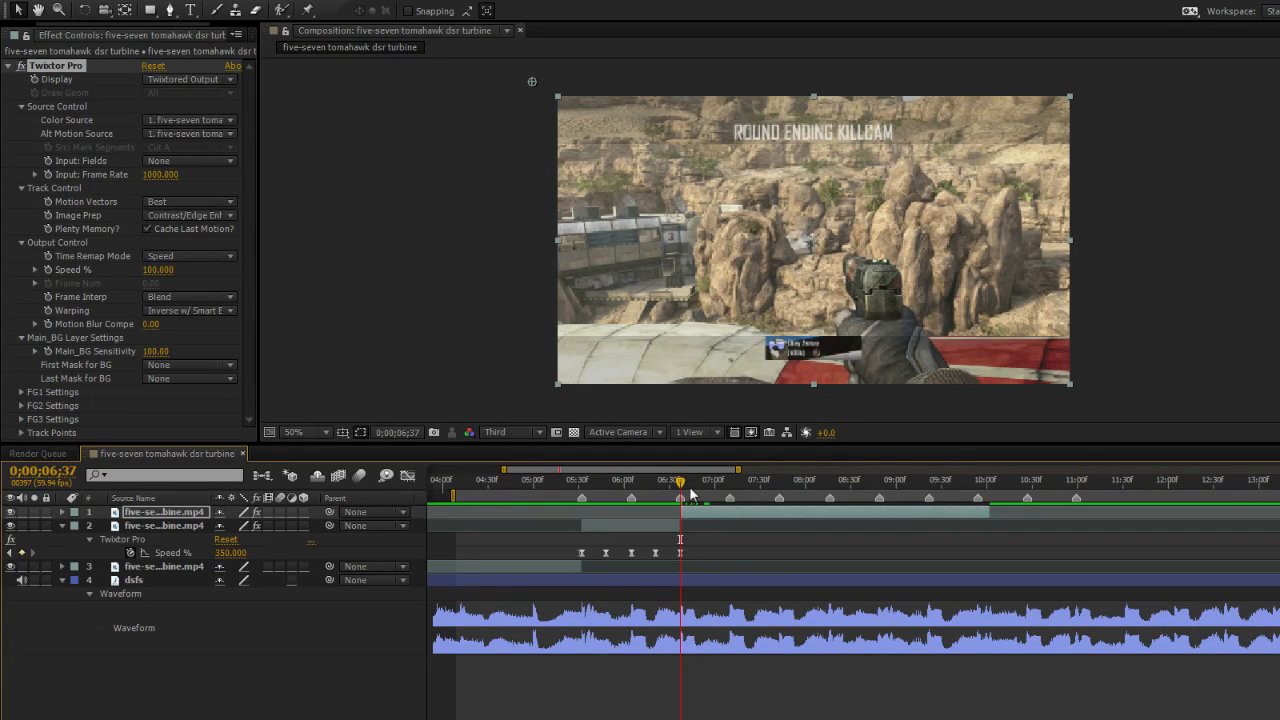
# Scrub through the killcam clip and lengthen its end to about 16.7 seconds on the timeline.
pyautogui.moveTo(680, 490); pyautogui.dragTo(1279, 516)
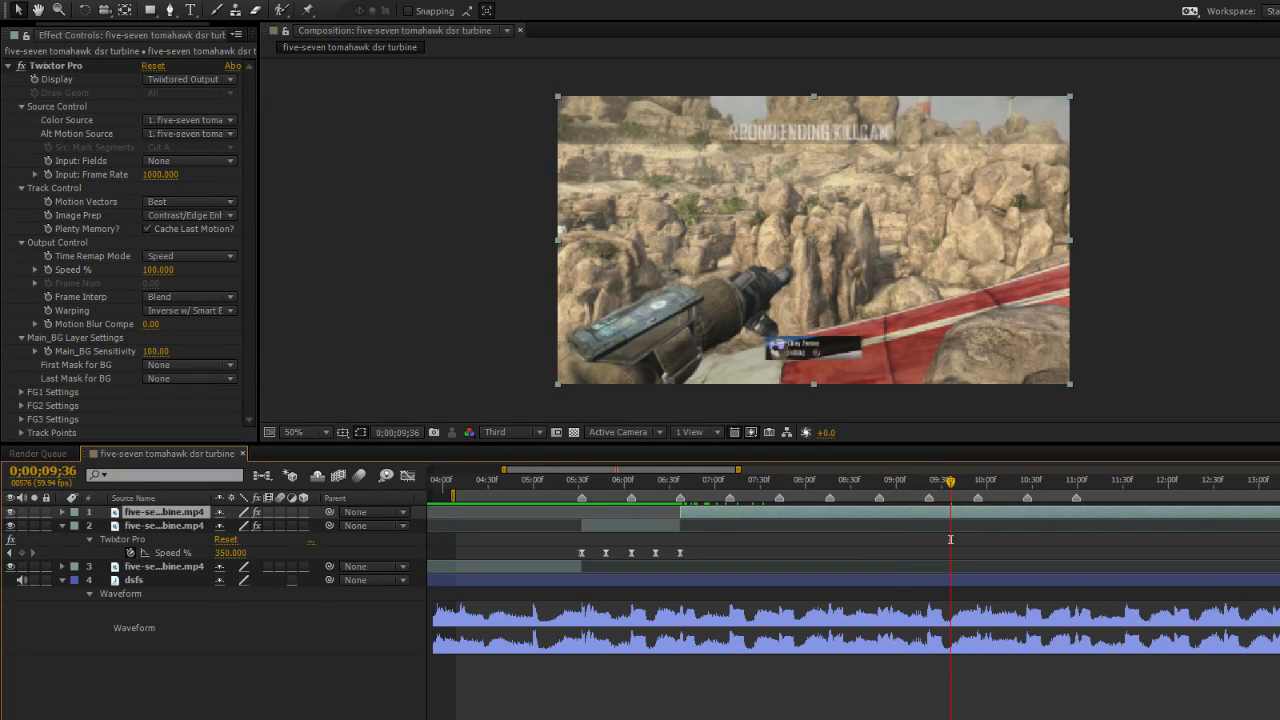
pyautogui.press('-')
pyautogui.press('-')
pyautogui.moveTo(917, 512); pyautogui.dragTo(957, 512)
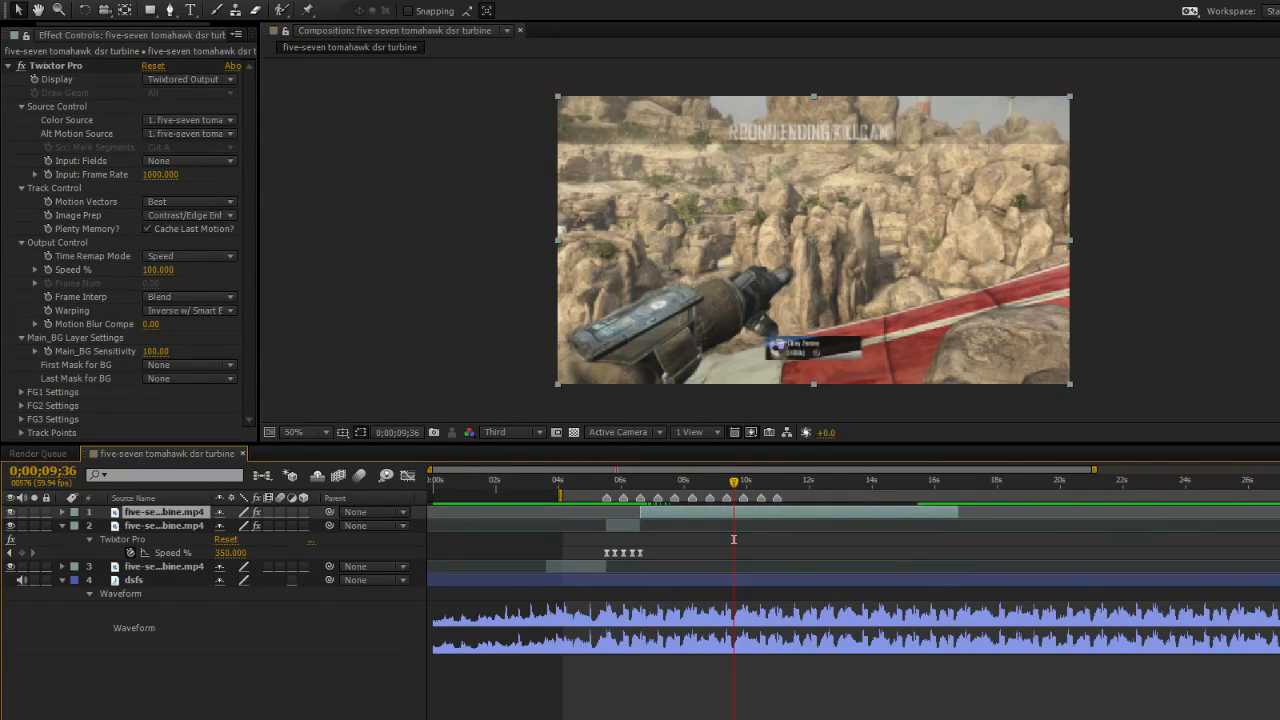
pyautogui.press('=')
pyautogui.press('=')
pyautogui.hscroll(-3, 733, 539)
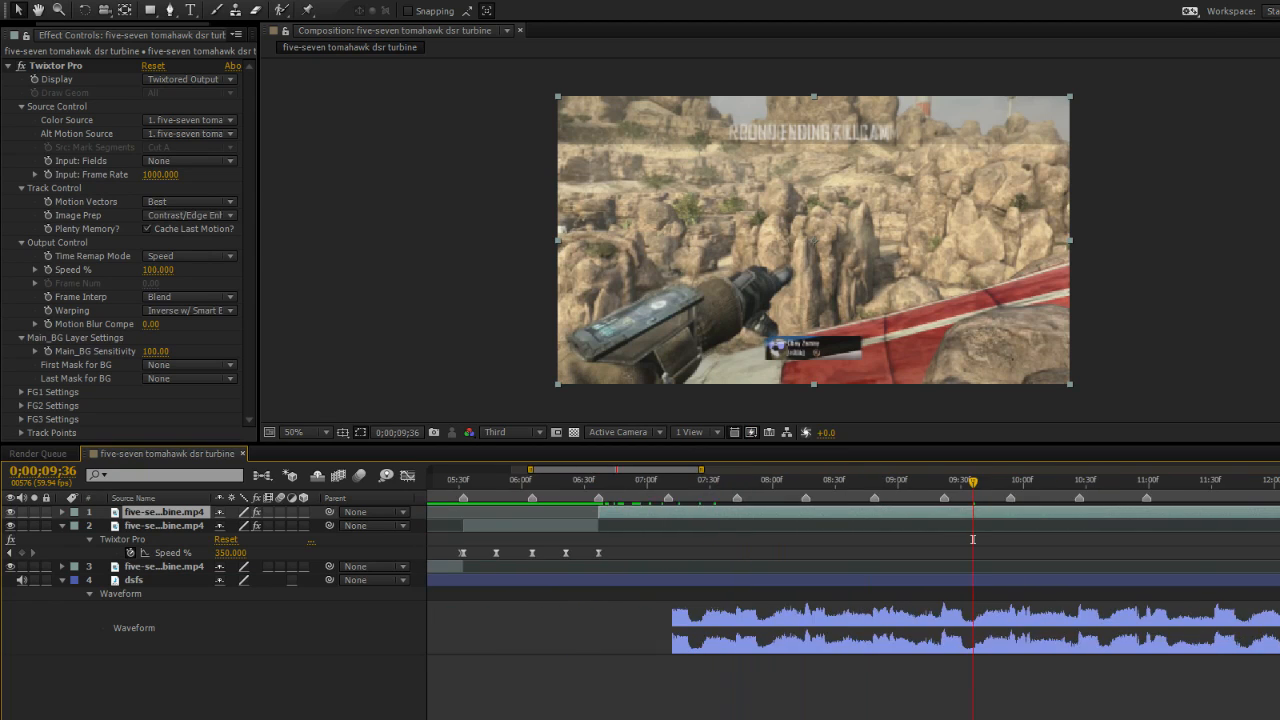
# Slide the killcam clip earlier until the sniper shot falls on the 0;00;08;16 marker, and split it there.
pyautogui.moveTo(615, 484); pyautogui.dragTo(805, 555)
pyautogui.moveTo(862, 511); pyautogui.dragTo(638, 511)
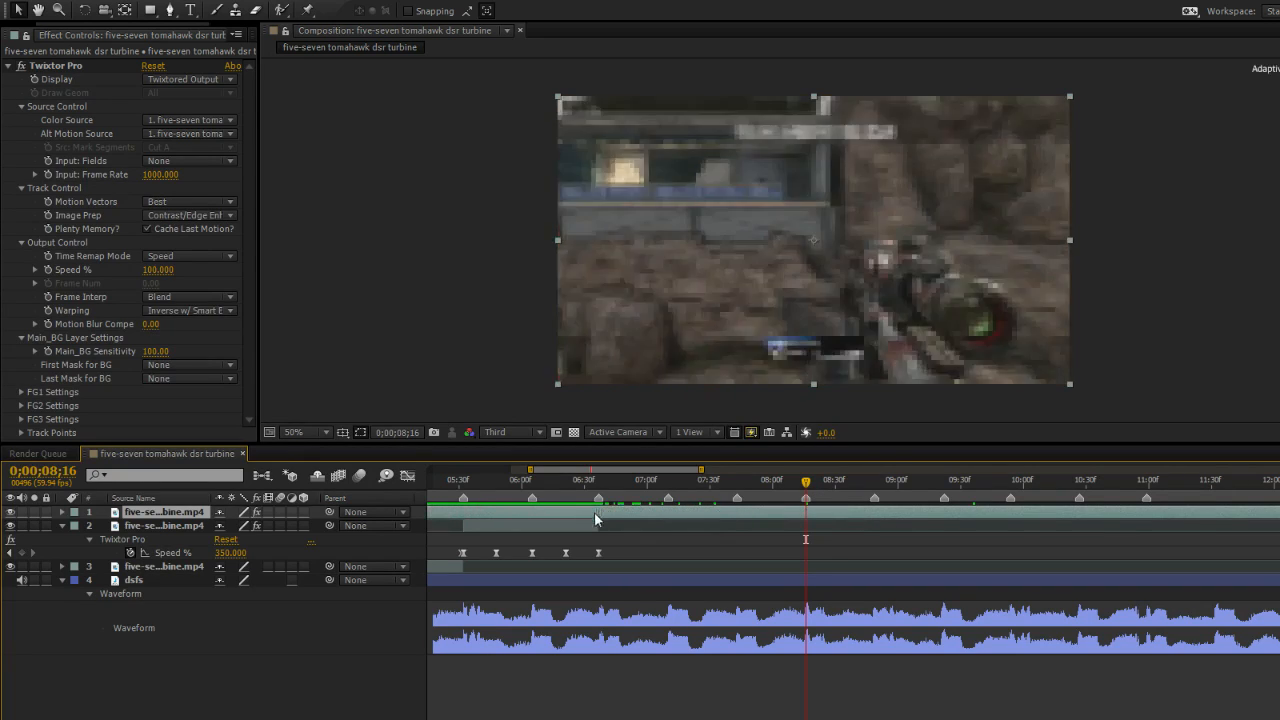
pyautogui.moveTo(525, 530); pyautogui.dragTo(508, 533)
pyautogui.moveTo(755, 516); pyautogui.dragTo(794, 518)
pyautogui.hotkey('ctrl', 'shift', 'd')
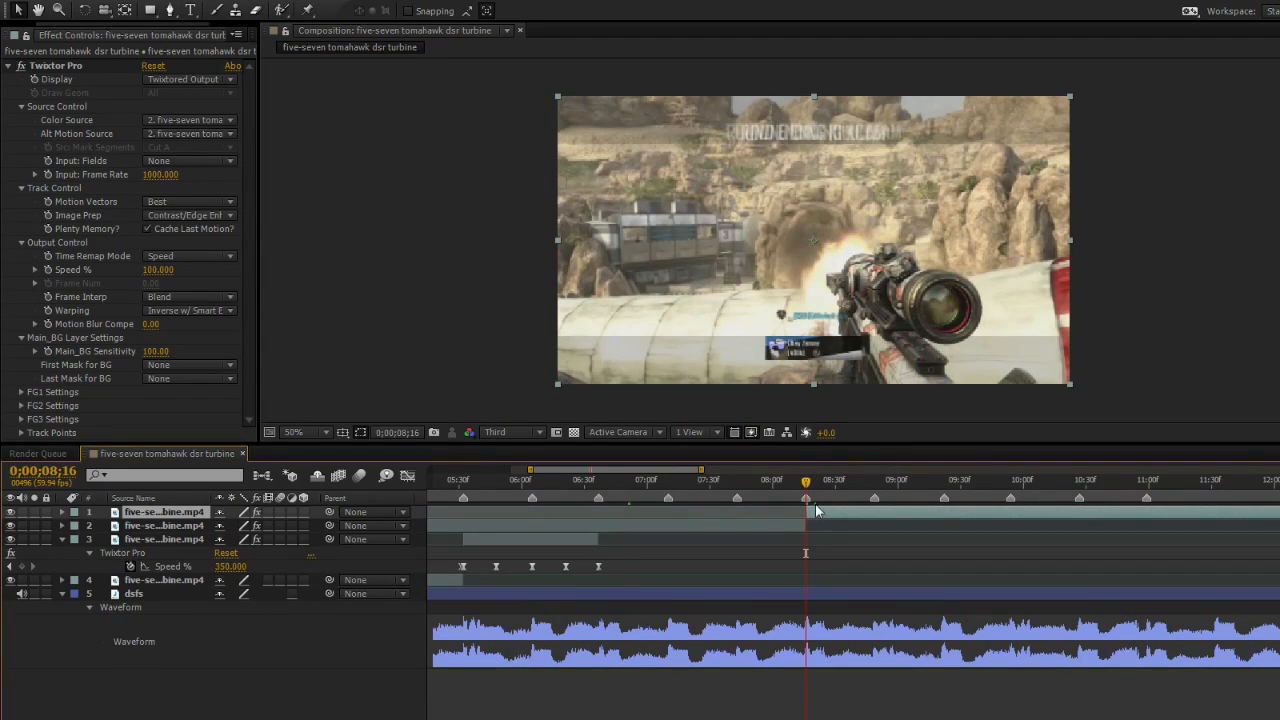
# Move the earlier killcam piece on layer 2 to start at 0;00;06;37 and cut off everything past 0;00;08;16.
pyautogui.moveTo(807, 484); pyautogui.dragTo(918, 545)
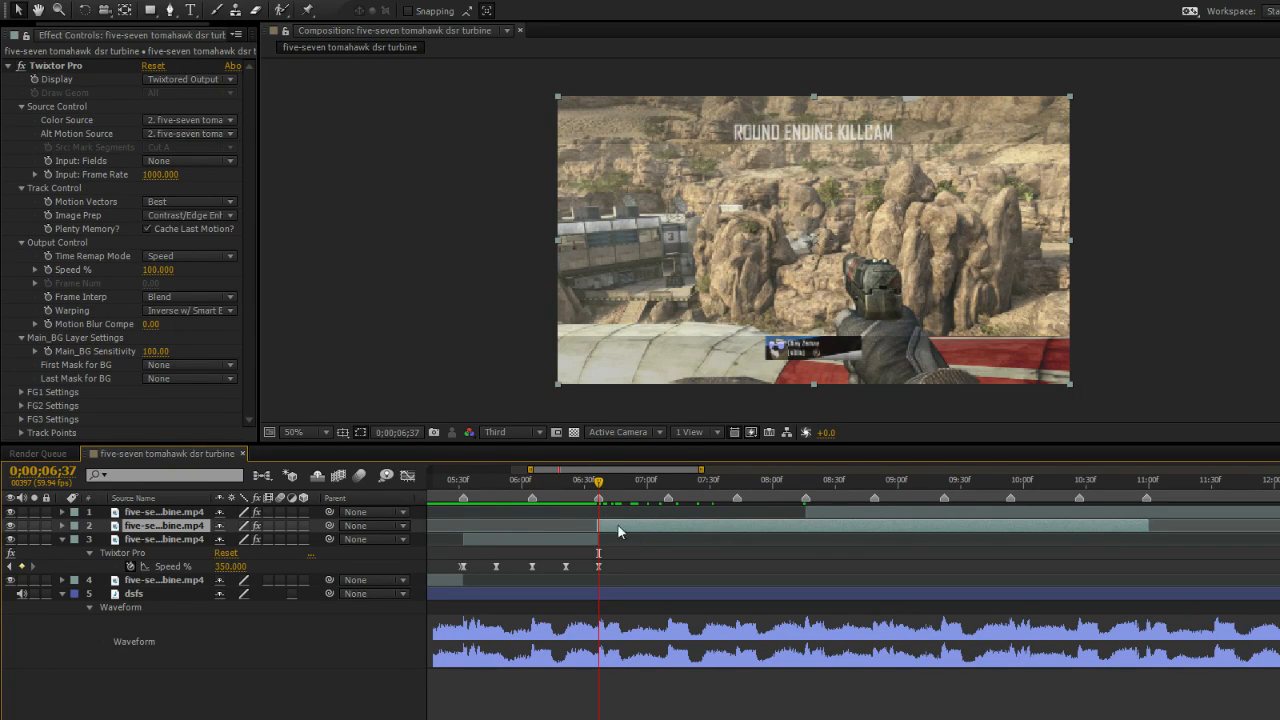
pyautogui.click(806, 480)
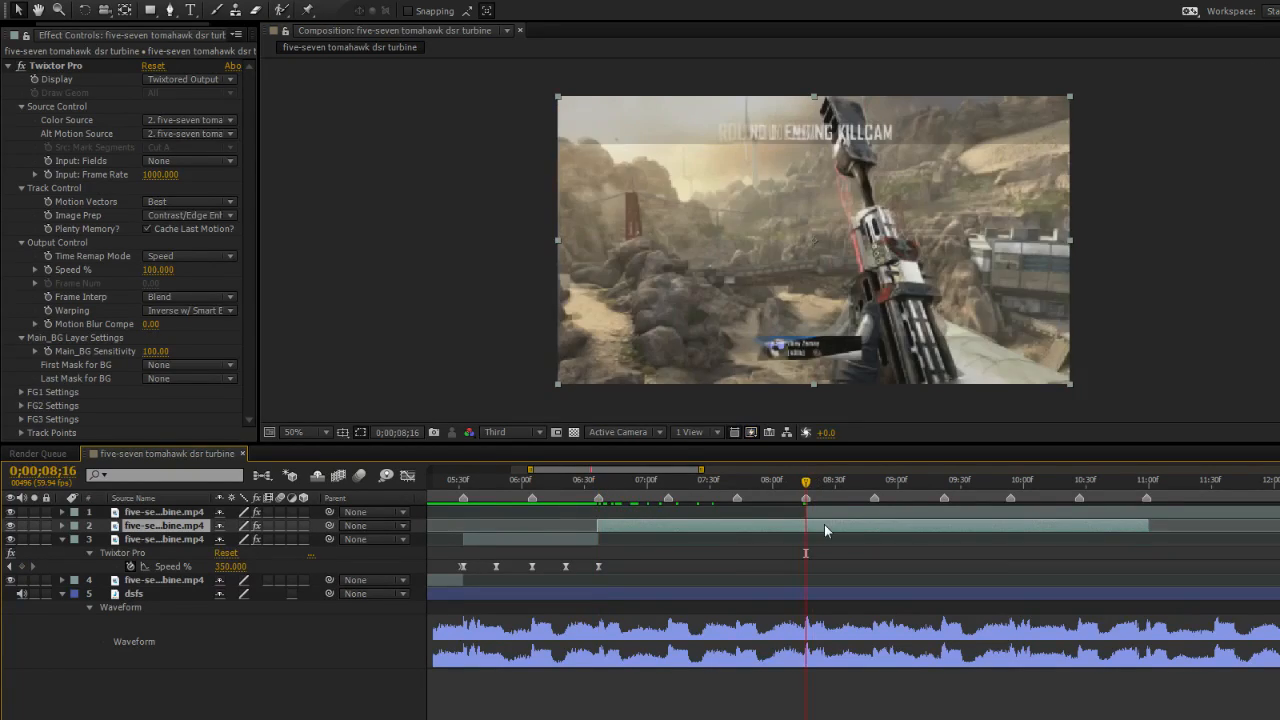
pyautogui.hotkey('ctrl', 'shift', 'd')
pyautogui.press('Delete')
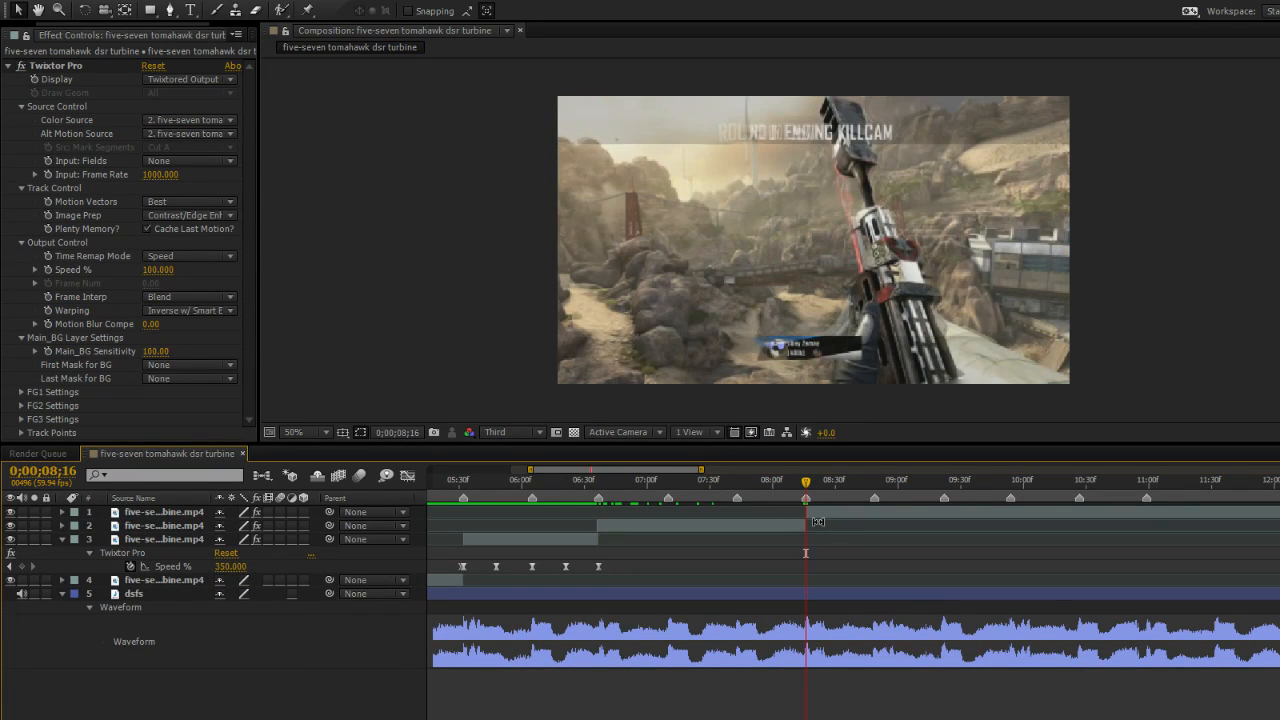
# Compare both killcam pieces' Twixtor settings from 0;00;06;37, then remove Twixtor Pro from the layer 1 piece and paste it back.
pyautogui.moveTo(812, 490); pyautogui.dragTo(609, 528)
pyautogui.click(609, 526)
pyautogui.click(833, 511)
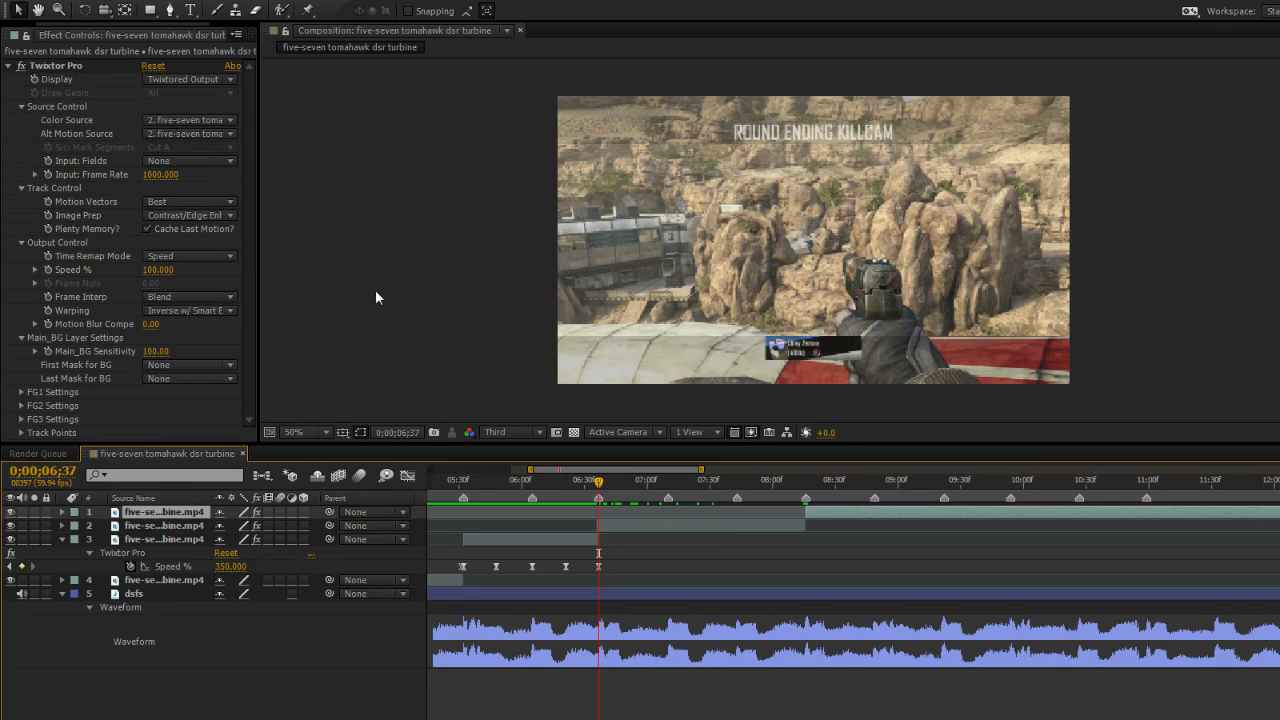
pyautogui.click(633, 523)
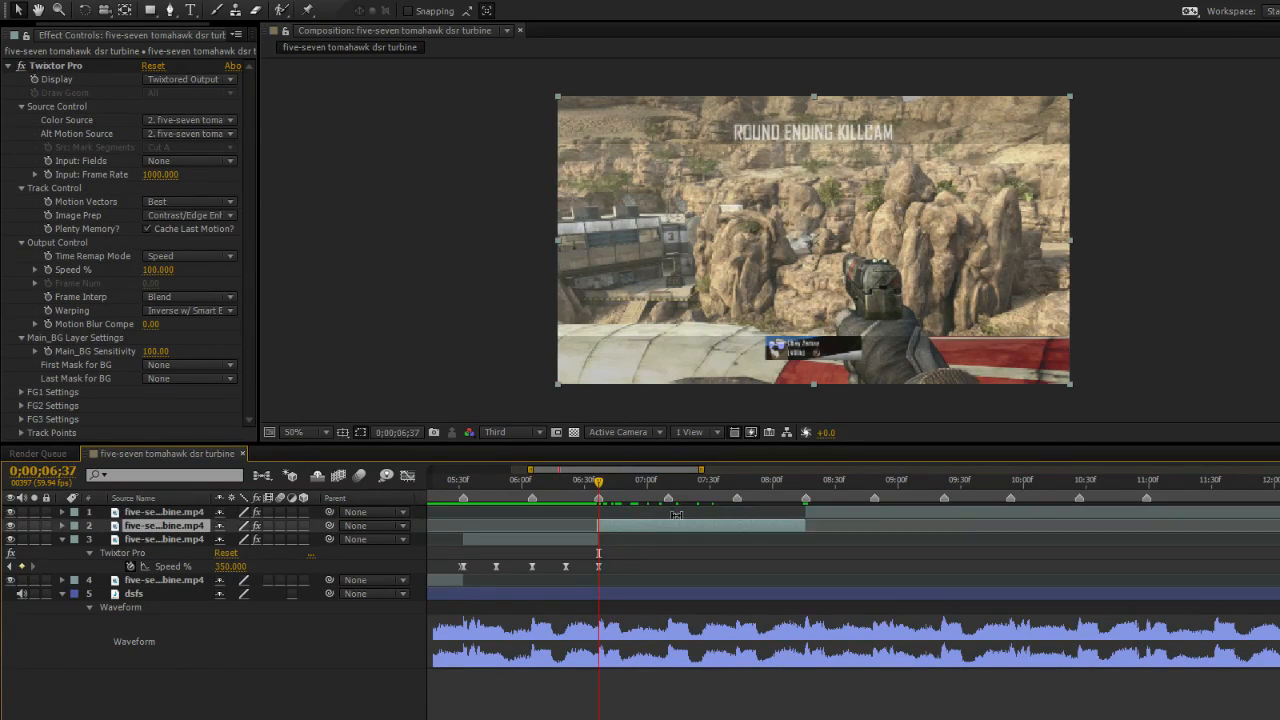
pyautogui.click(837, 513)
pyautogui.click(82, 73)
pyautogui.press('Delete')
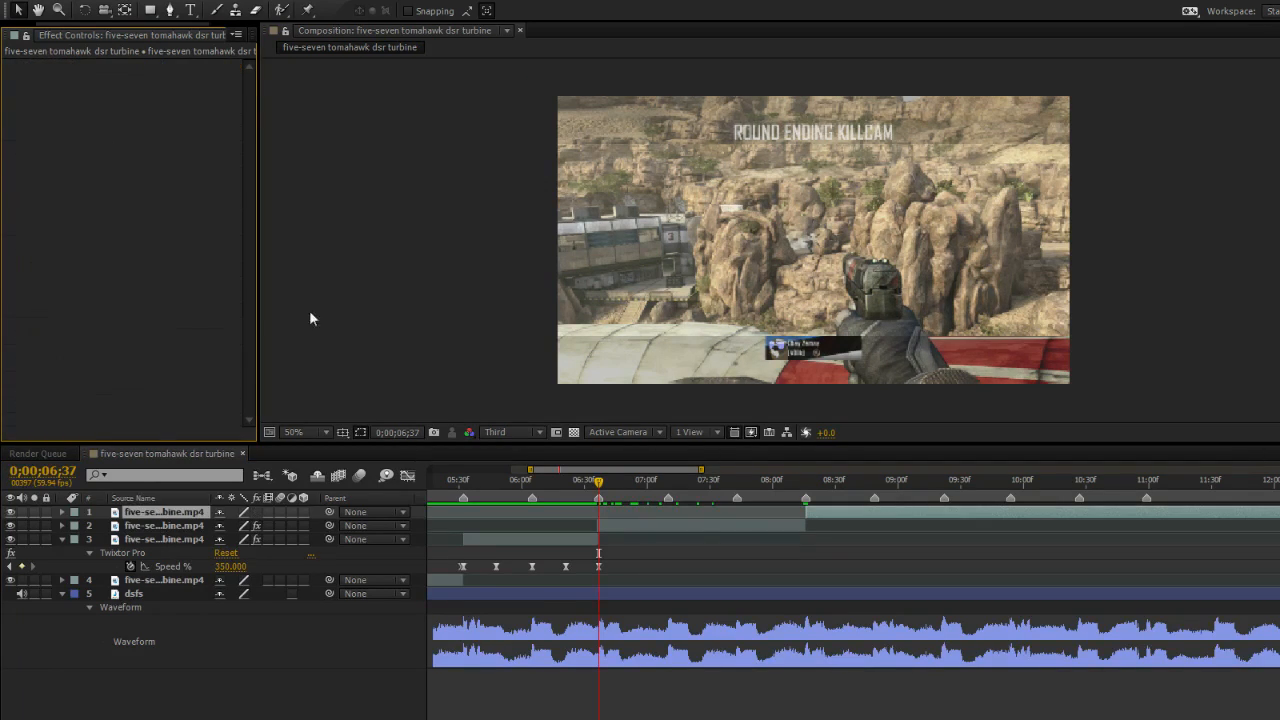
pyautogui.hotkey('ctrl', 'v')
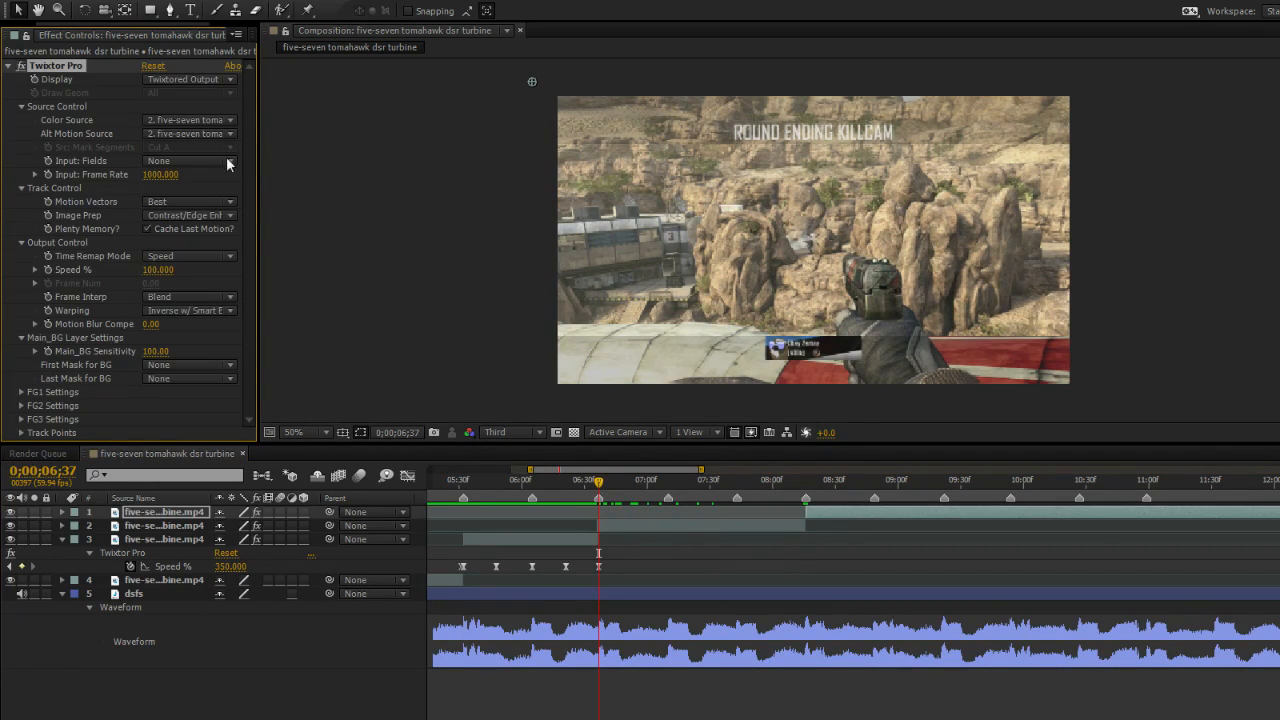
# Point Alt Motion Source and Color Source of the final piece's Twixtor Pro to its own layer 1.
pyautogui.click(206, 135)
pyautogui.click(194, 171)
pyautogui.click(185, 121)
pyautogui.click(200, 164)
# Enable Speed % keyframing on the layer 2 killcam piece and set its starting keyframe at 0;00;06;37 to 350.
pyautogui.click(668, 525)
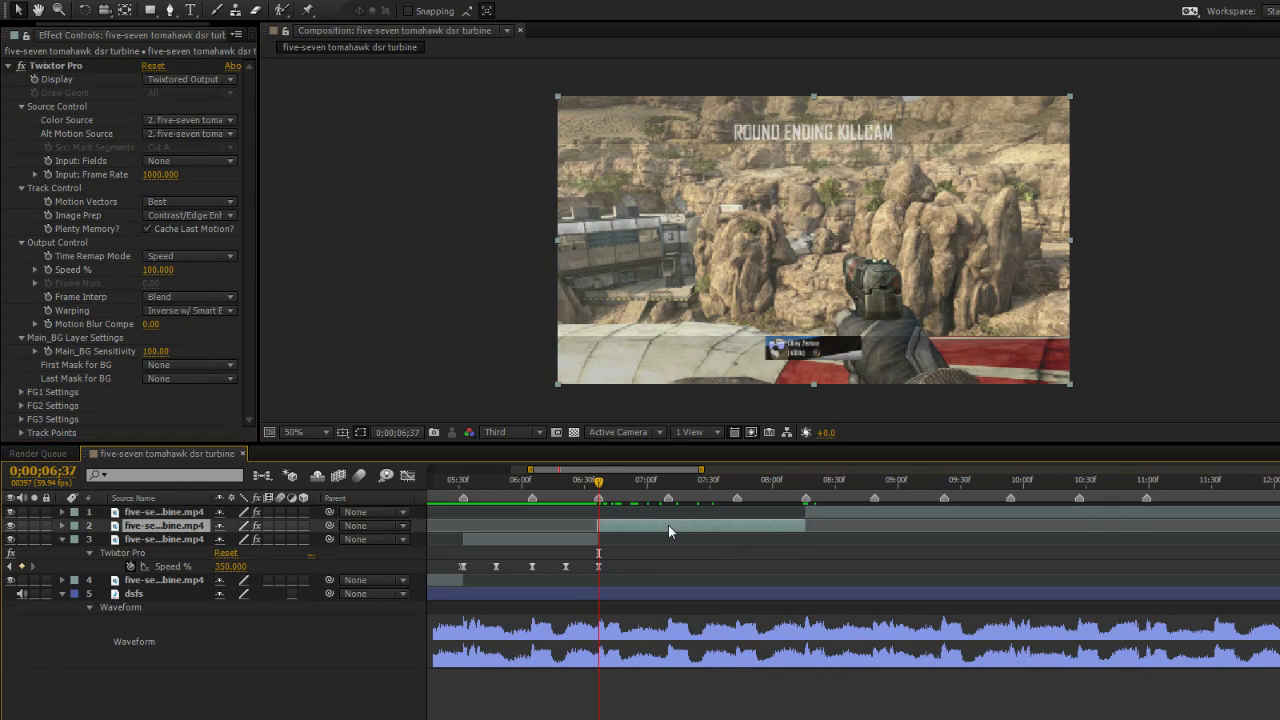
pyautogui.click(596, 484)
pyautogui.click(61, 268)
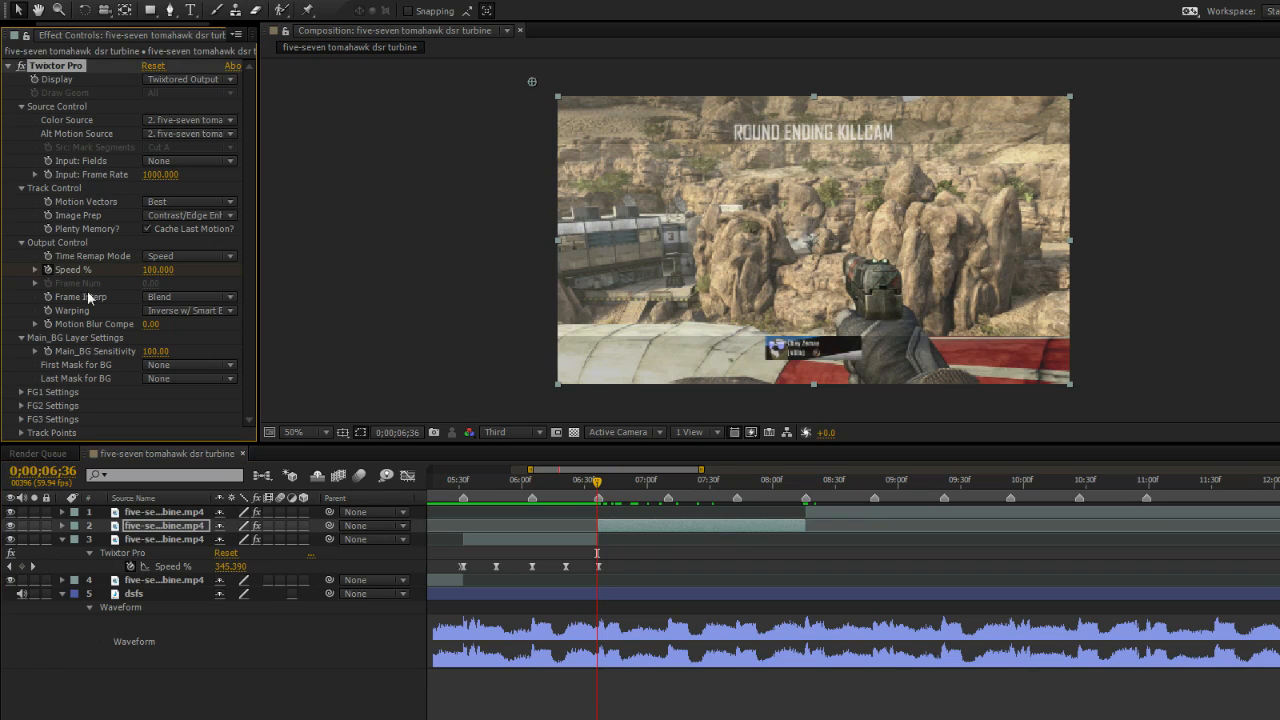
pyautogui.press('pagedown')
pyautogui.press('u')
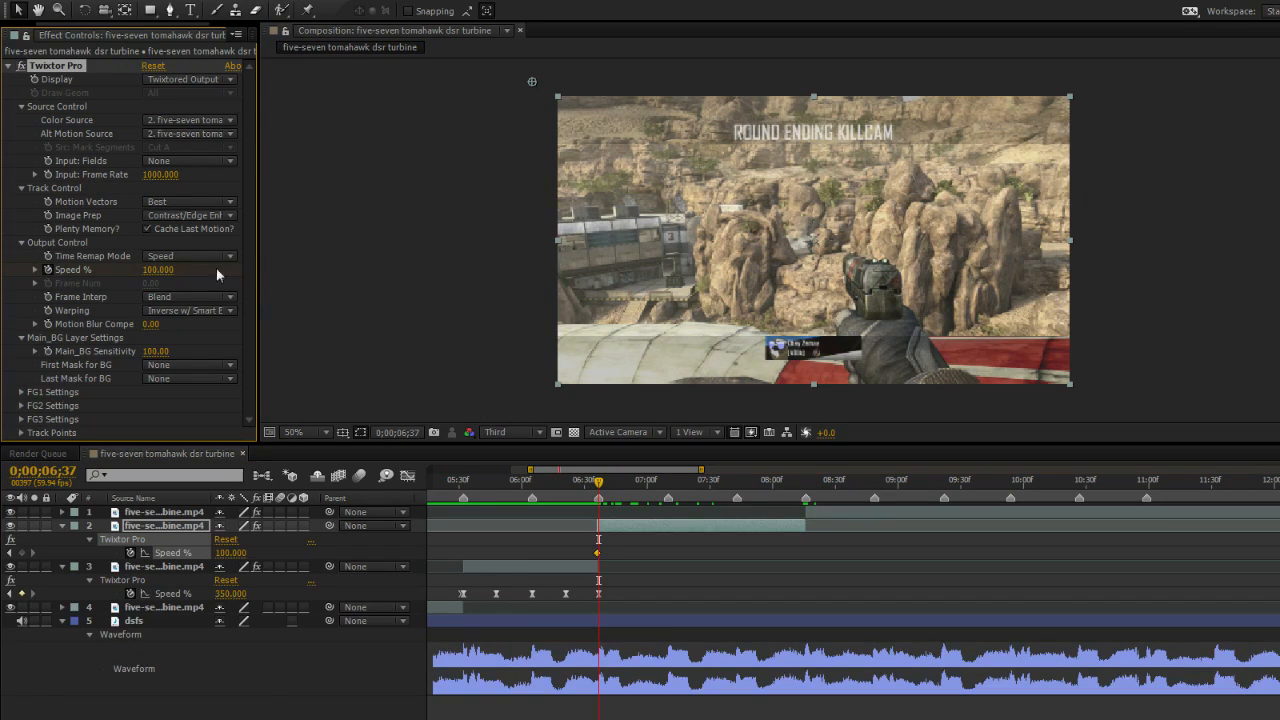
pyautogui.click(155, 270)
pyautogui.write('270')
pyautogui.press('Return')
pyautogui.write('350')
pyautogui.press('Return')
# Add Speed % keyframes of 350 at the markers 0;00;07;10, 0;00;07;43 and 0;00;08;16, and scrub back to 0;00;06;53.
pyautogui.moveTo(599, 488); pyautogui.dragTo(668, 488)
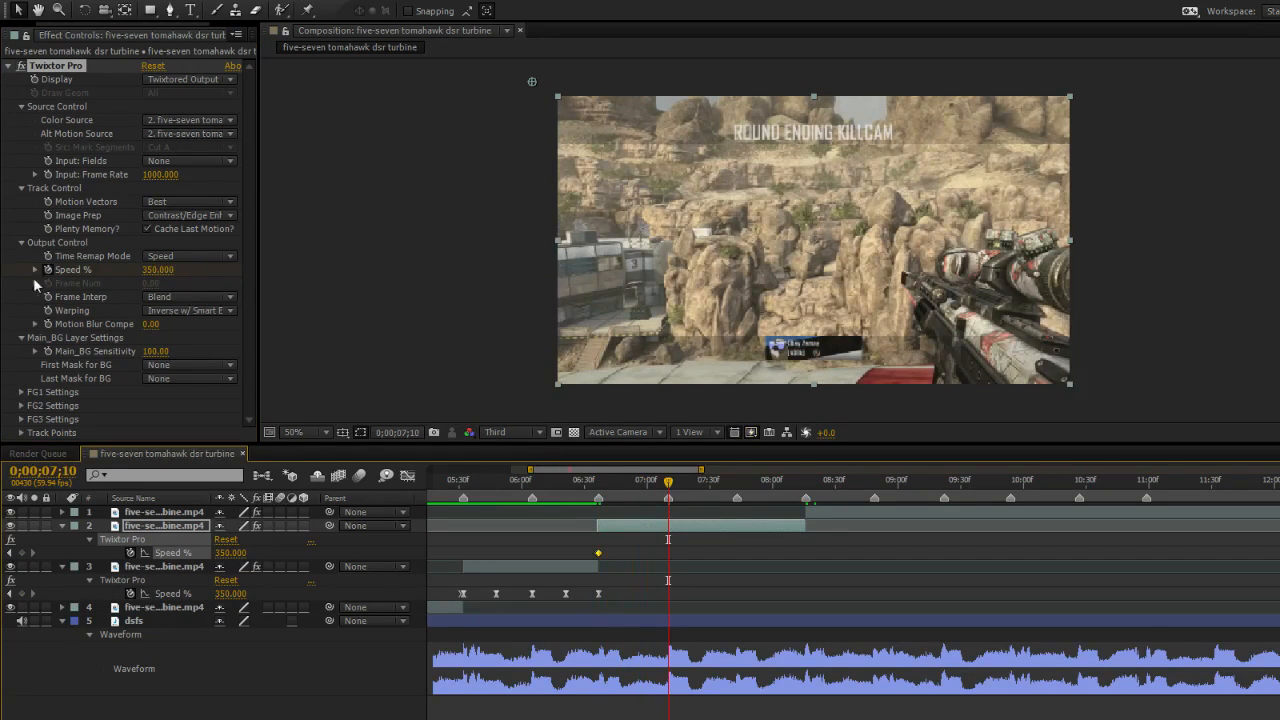
pyautogui.click(738, 488)
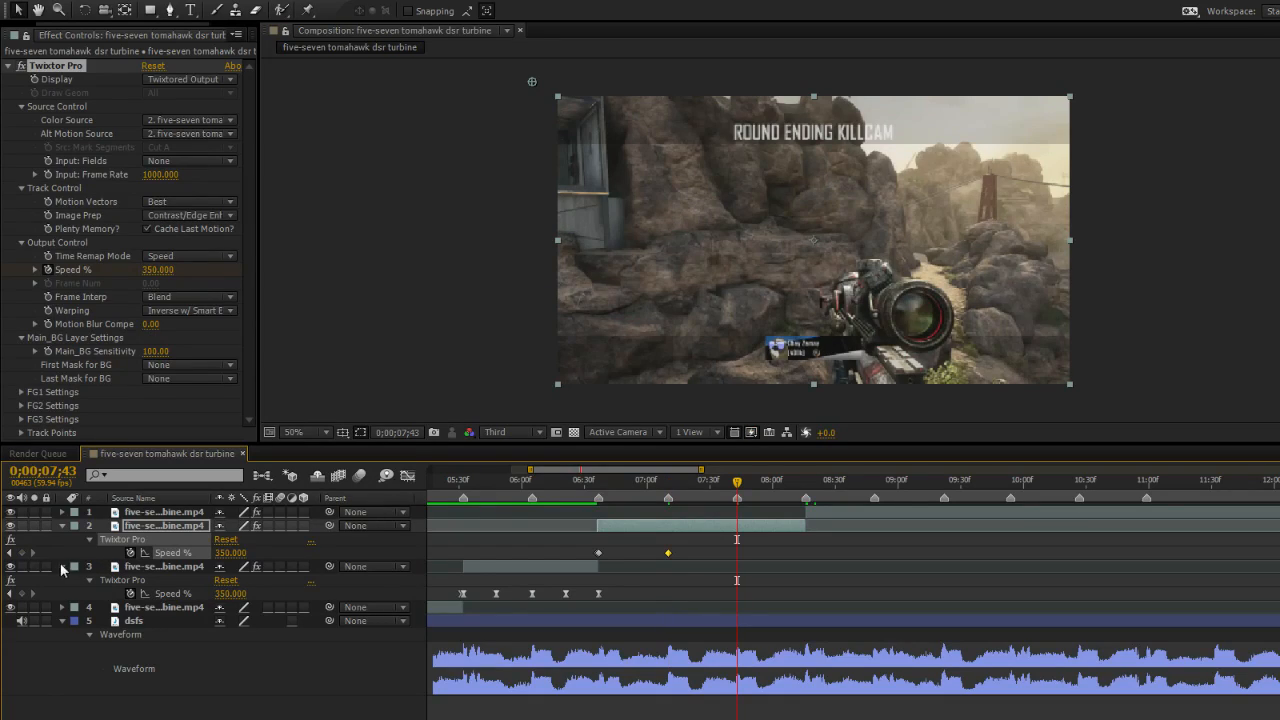
pyautogui.press('Delete')
pyautogui.hotkey('ctrl', 'z')
pyautogui.hotkey('ctrl', 'v')
pyautogui.moveTo(803, 487); pyautogui.dragTo(807, 488)
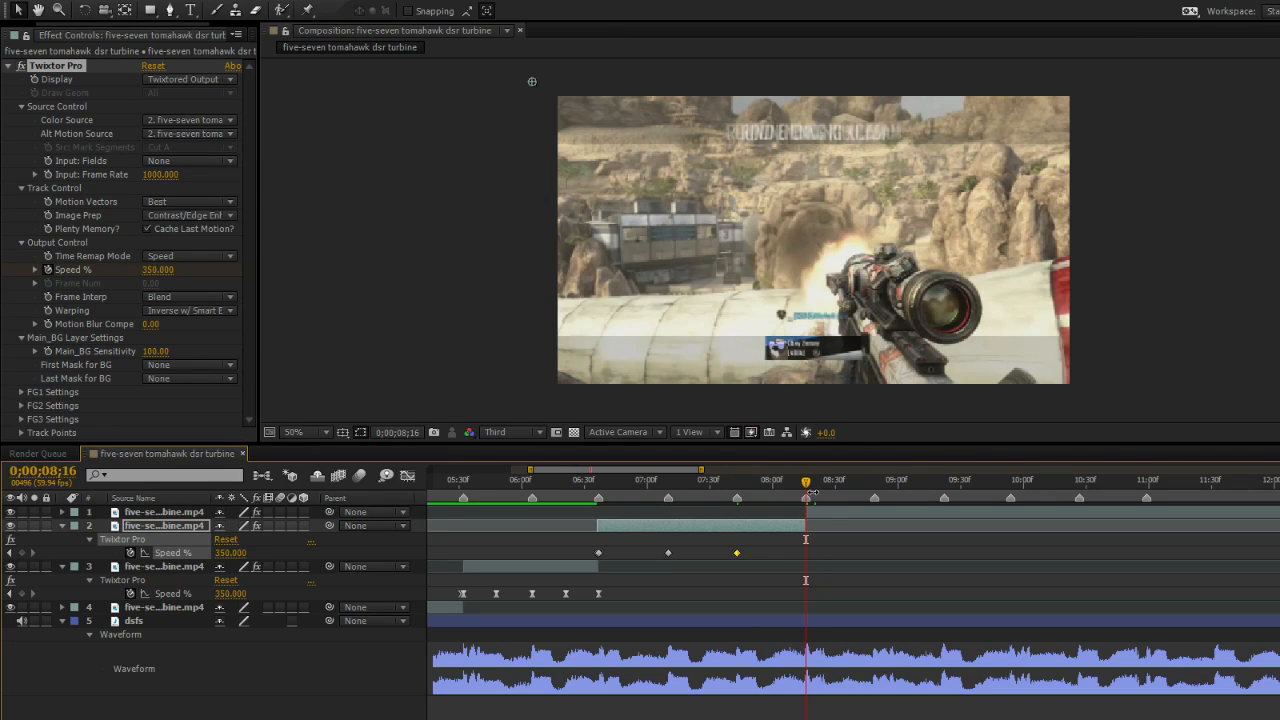
pyautogui.moveTo(805, 484); pyautogui.dragTo(632, 566)
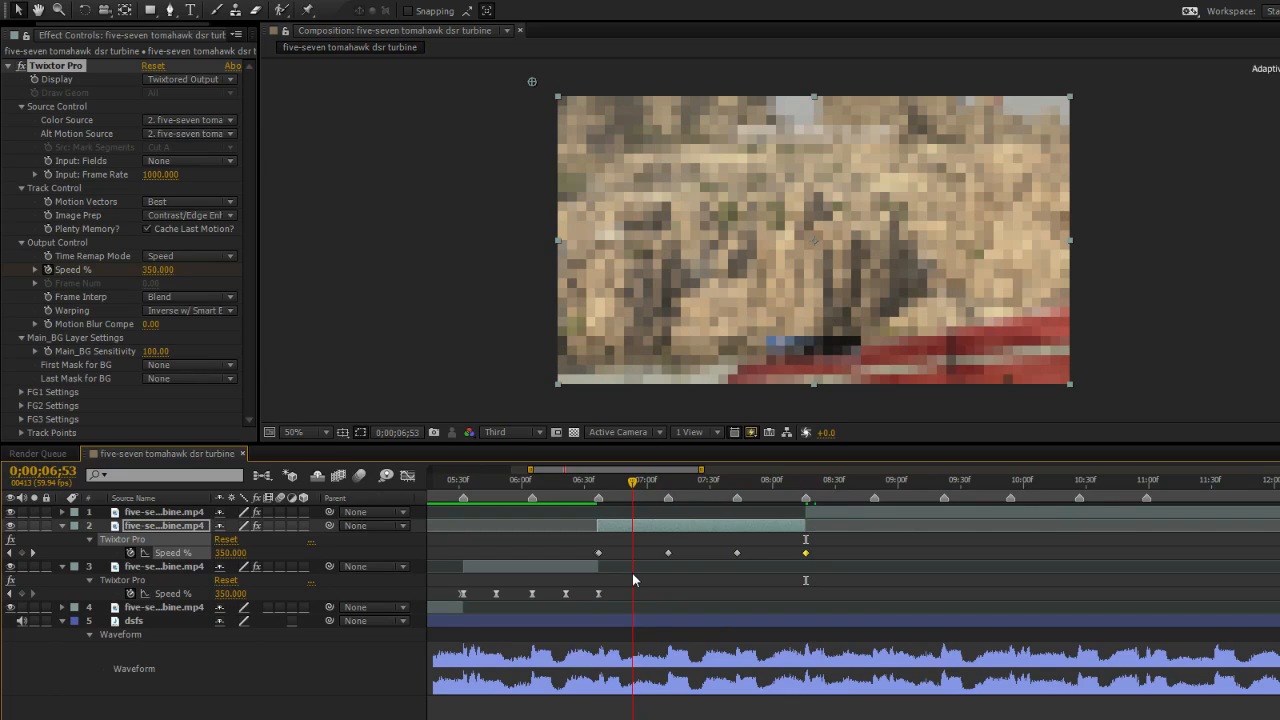
# Add Speed % keyframes of 40 to the layer 2 killcam piece at 0;00;06;53, 0;00;07;26 and 0;00;08;00.
pyautogui.click(229, 553)
pyautogui.write('40')
pyautogui.press('Return')
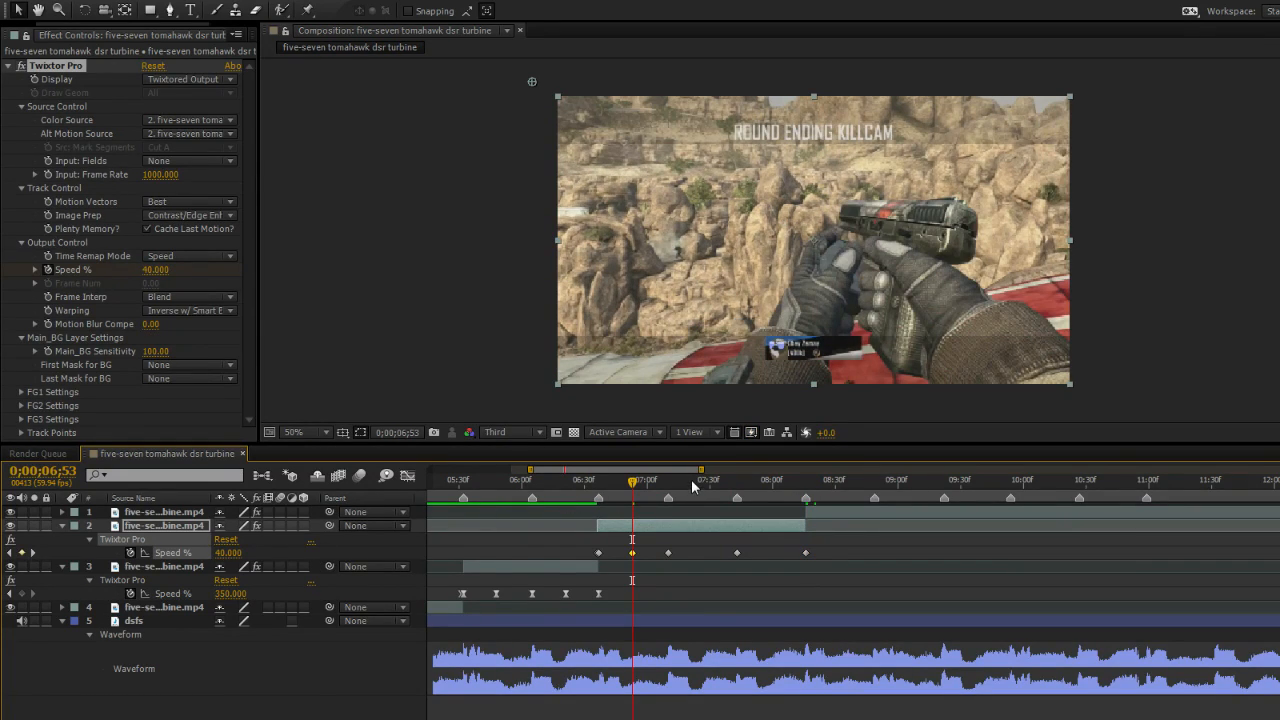
pyautogui.click(693, 484)
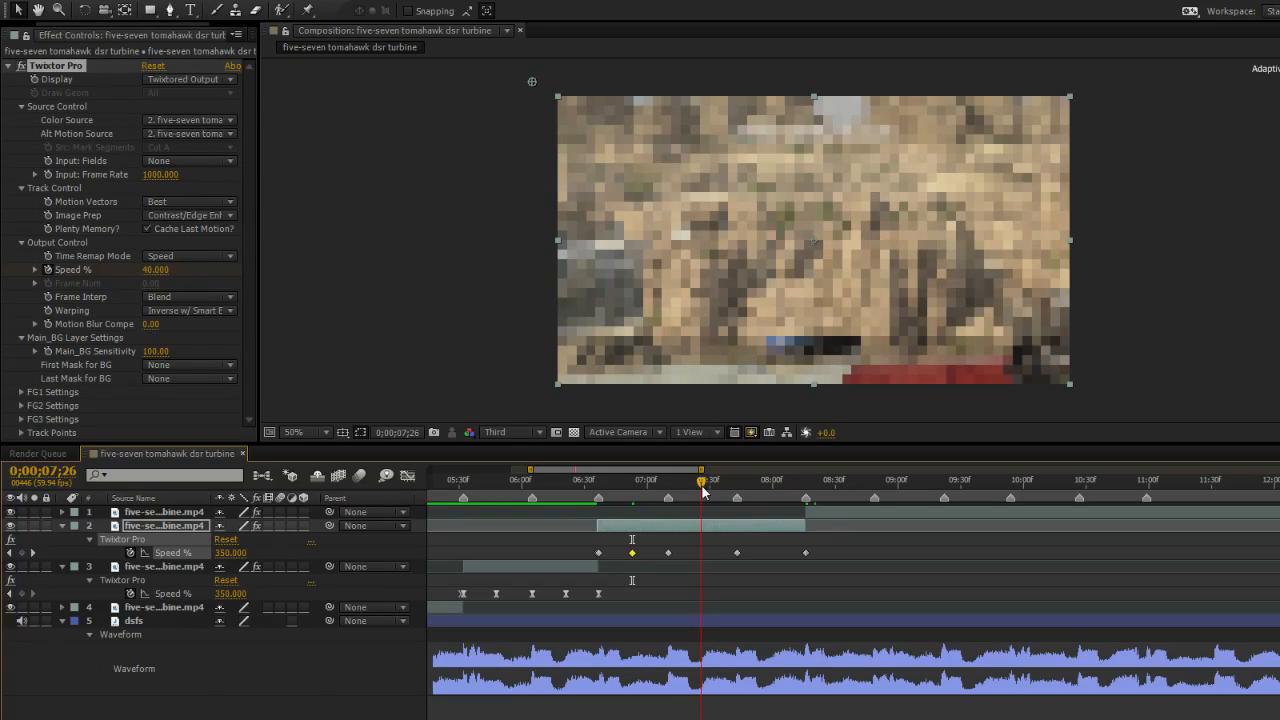
pyautogui.click(775, 483)
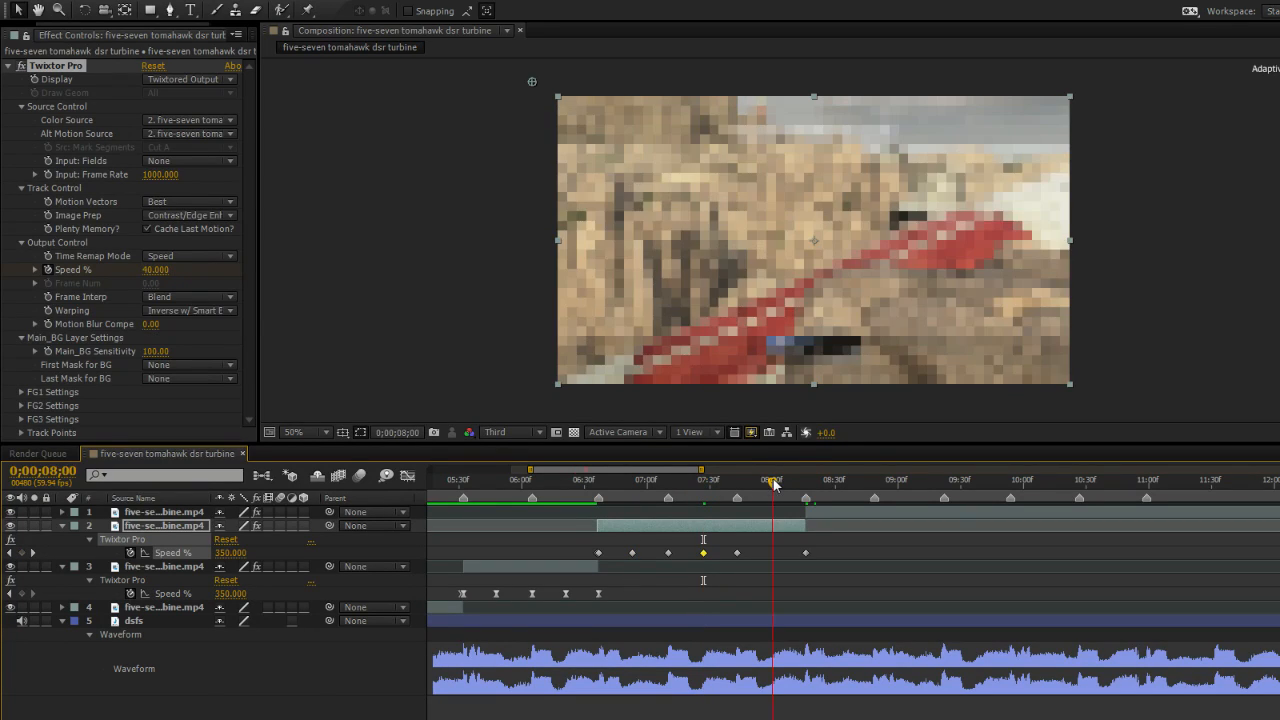
# Move the cut between layers 2 and 1 to 0;00;08;49, and add layer 2 Speed % keyframes of 40 at 0;00;08;32 and 350 at 0;00;08;49.
pyautogui.moveTo(773, 485); pyautogui.dragTo(867, 540)
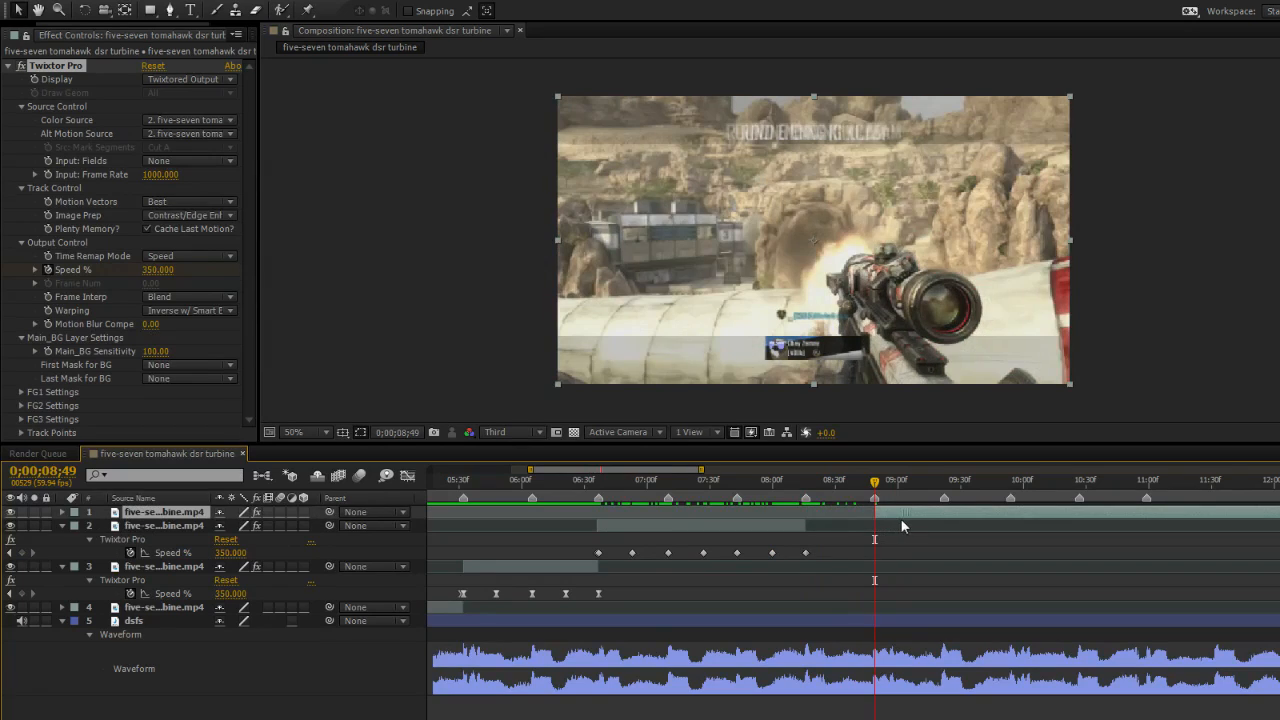
pyautogui.click(810, 526)
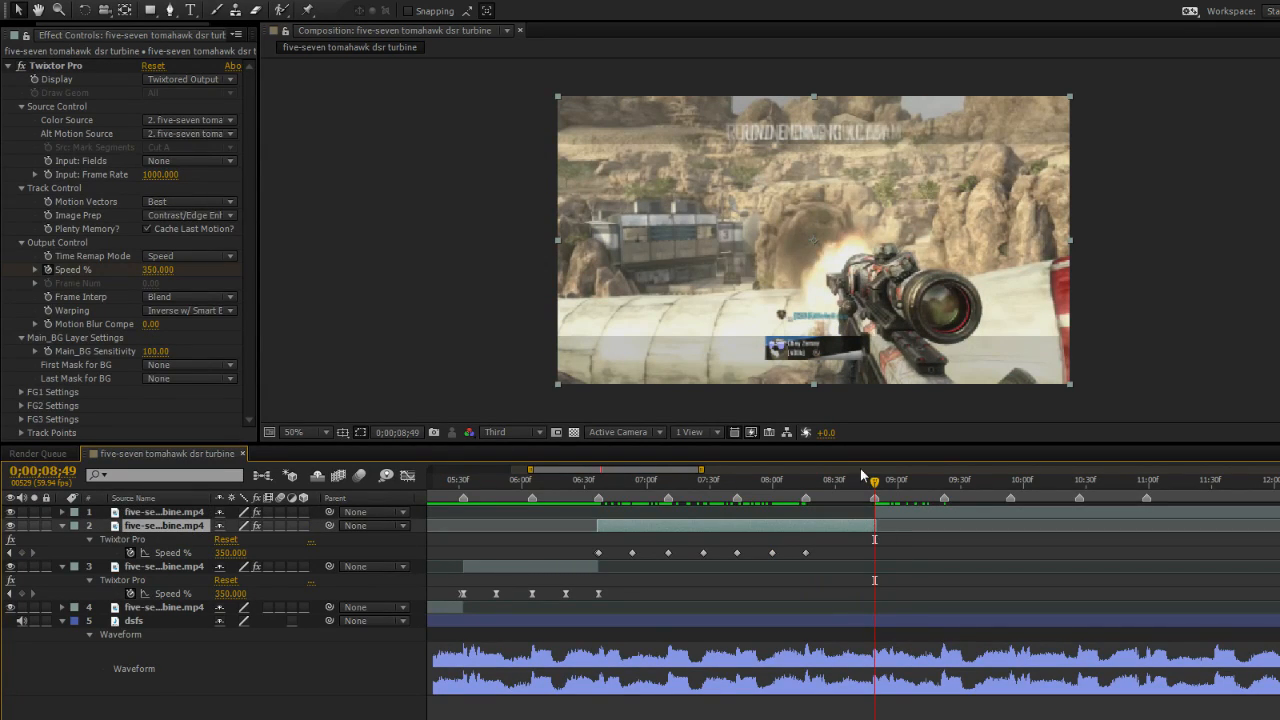
pyautogui.moveTo(873, 483); pyautogui.dragTo(840, 494)
pyautogui.click(232, 552)
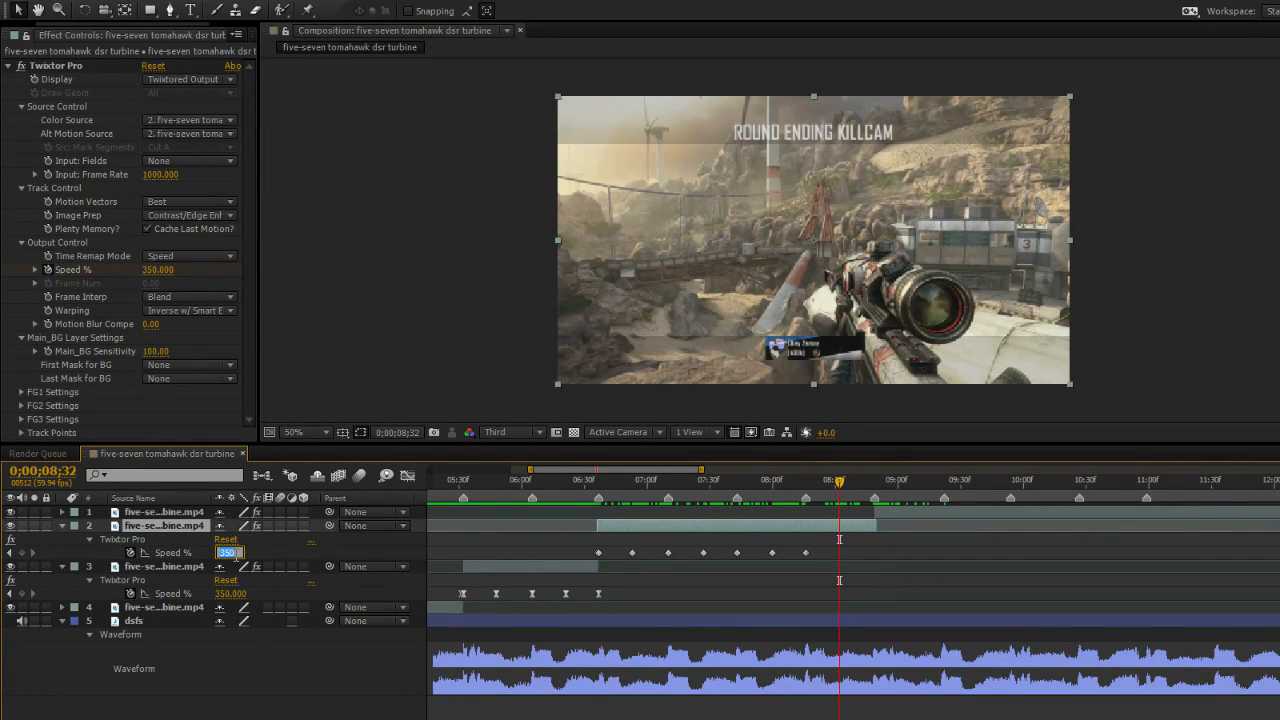
pyautogui.write('40')
pyautogui.press('Return')
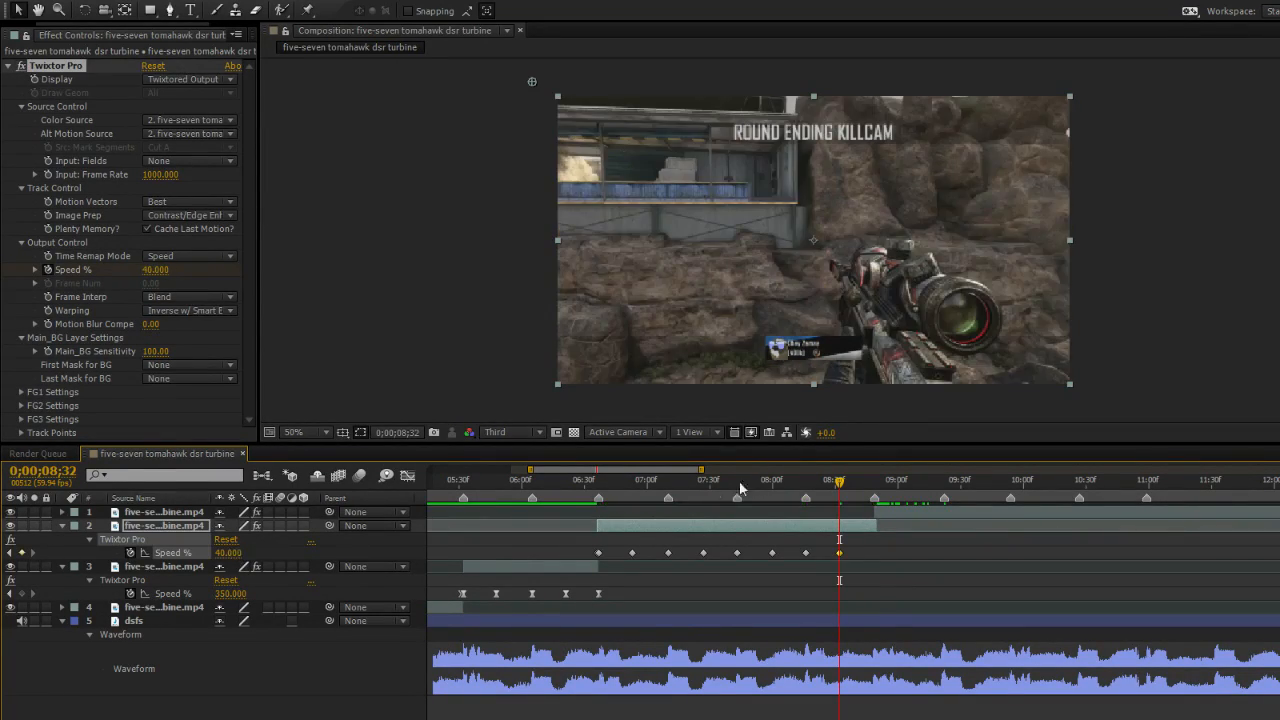
pyautogui.moveTo(841, 488); pyautogui.dragTo(875, 488)
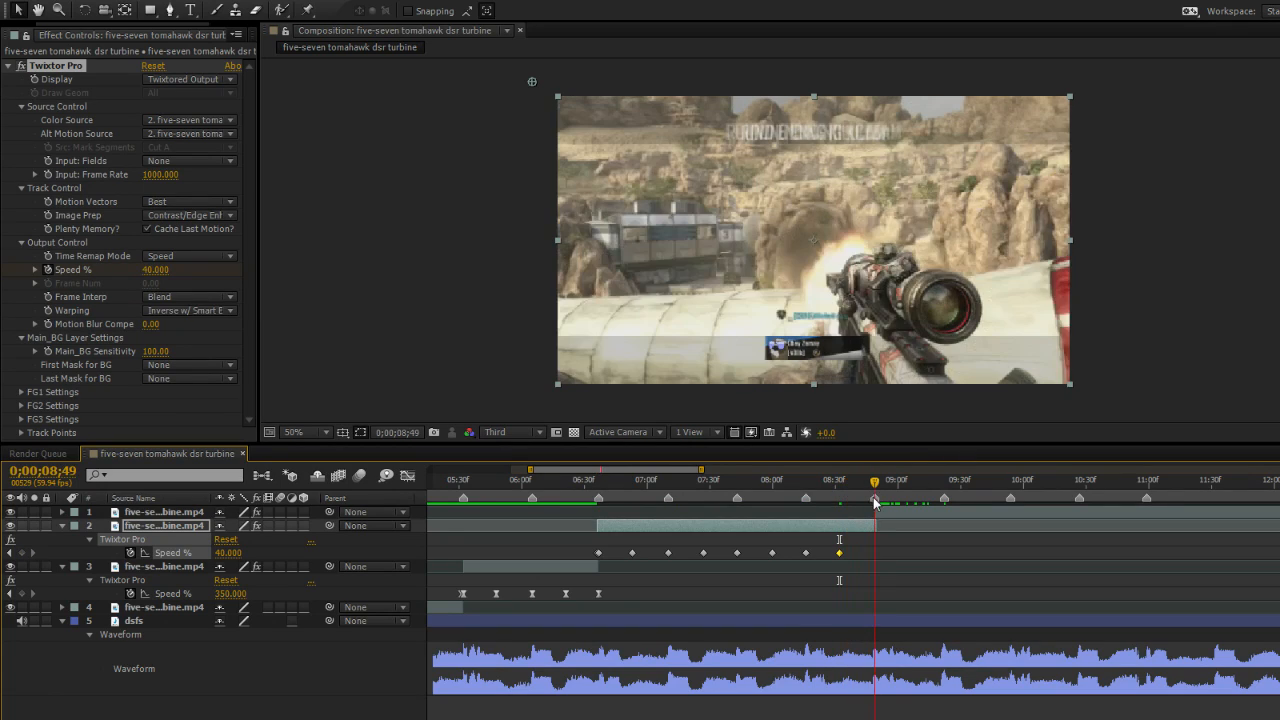
pyautogui.click(228, 552)
pyautogui.write('350')
pyautogui.press('Return')
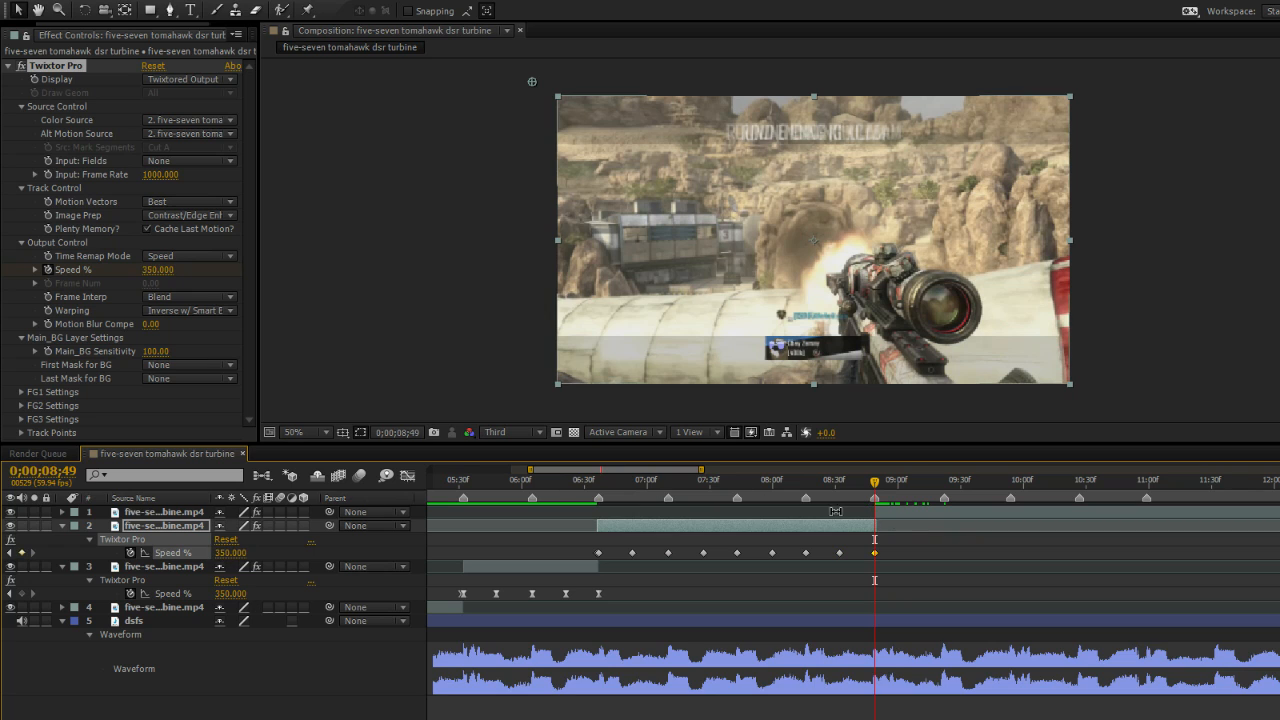
# Easy Ease all of layer 2's Speed % keyframes in the Graph Editor and widen the low sections of the curve.
pyautogui.click(868, 484)
pyautogui.moveTo(868, 484); pyautogui.dragTo(668, 505)
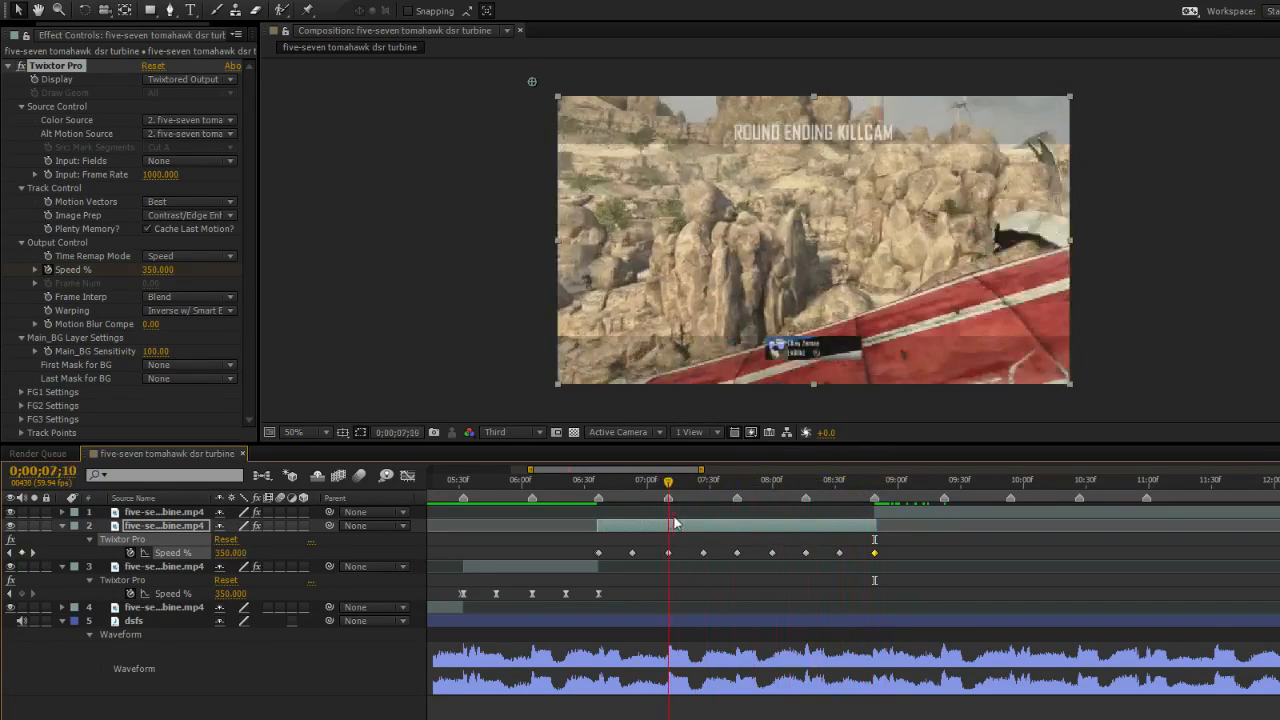
pyautogui.click(408, 476)
pyautogui.moveTo(934, 719); pyautogui.dragTo(590, 515)
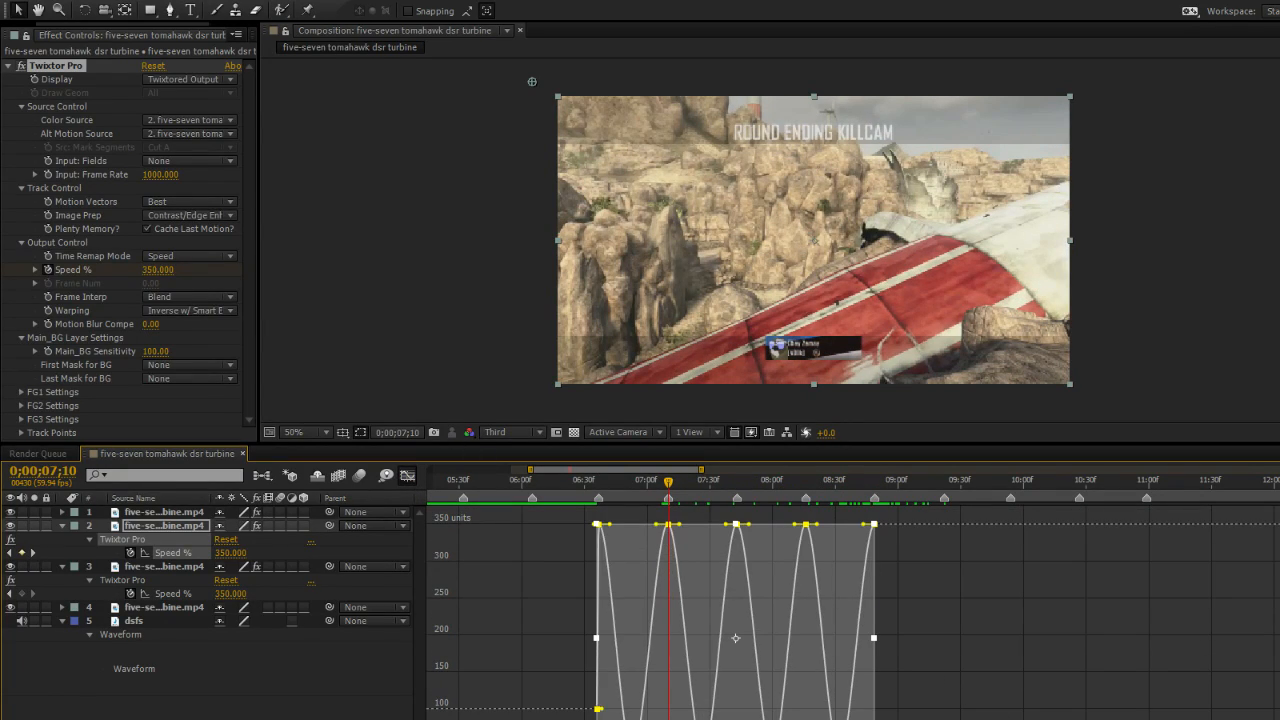
pyautogui.press('F9')
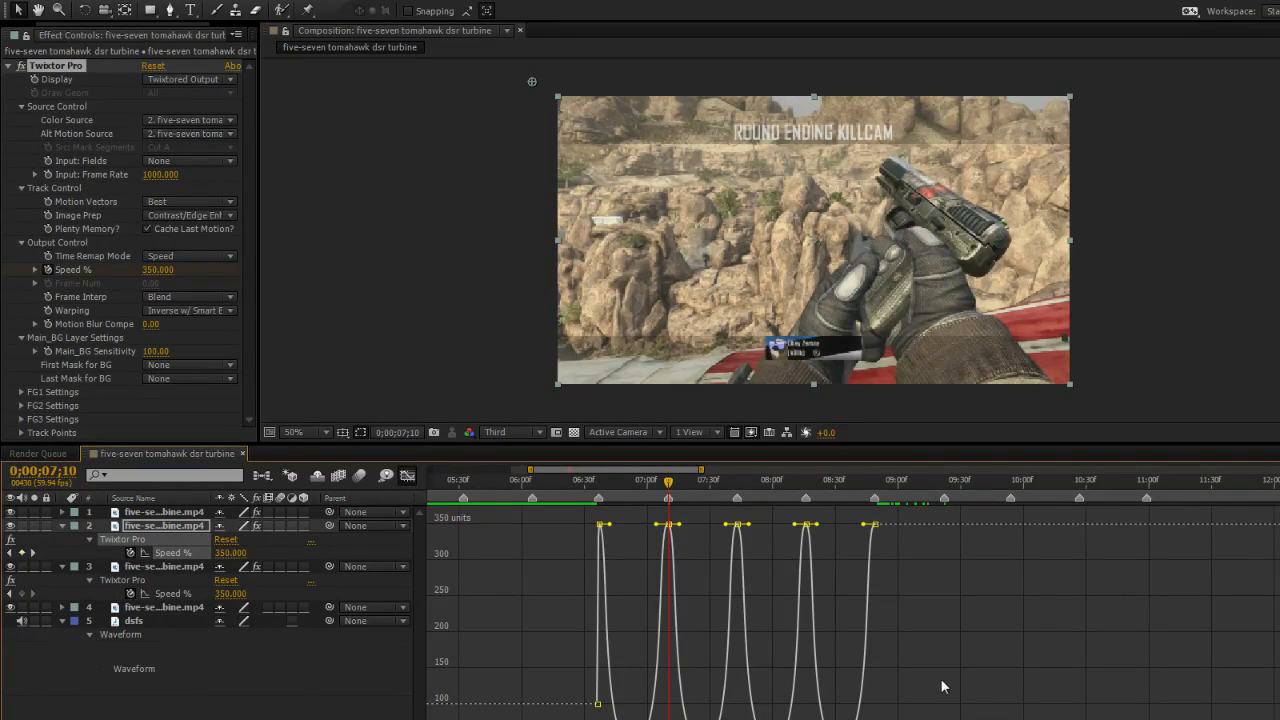
pyautogui.moveTo(667, 482); pyautogui.dragTo(638, 496)
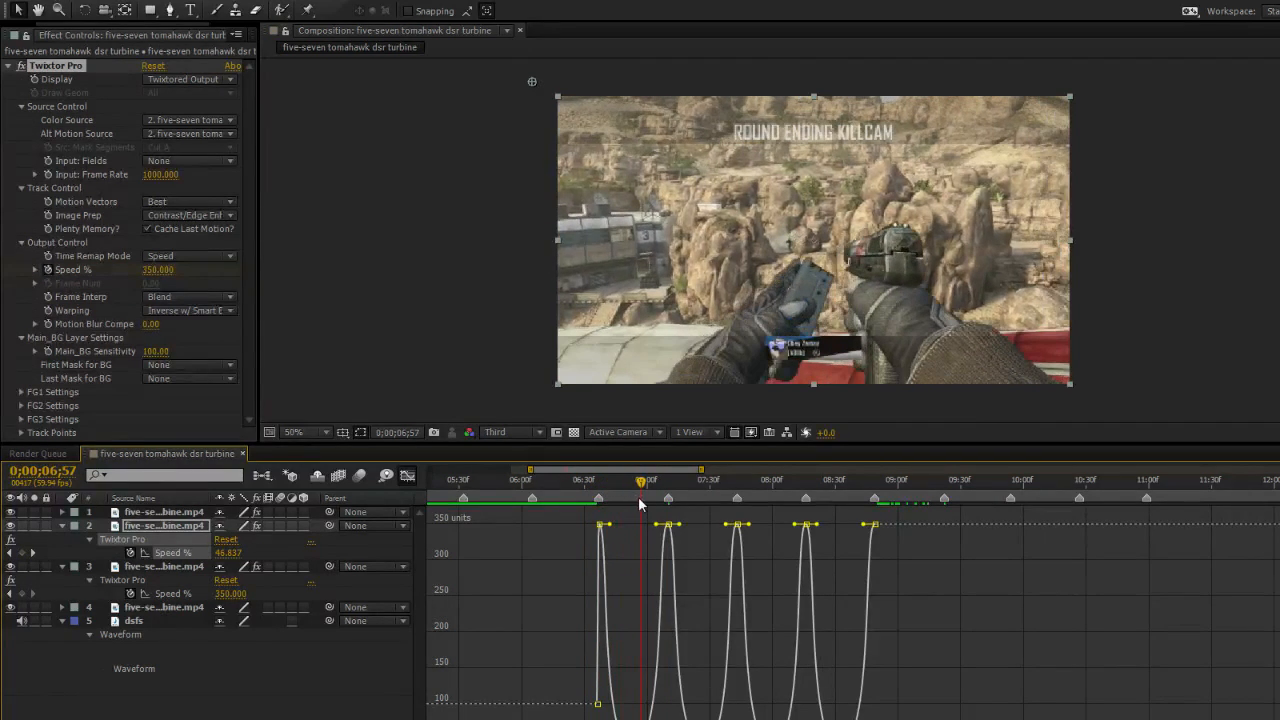
pyautogui.click(407, 475)
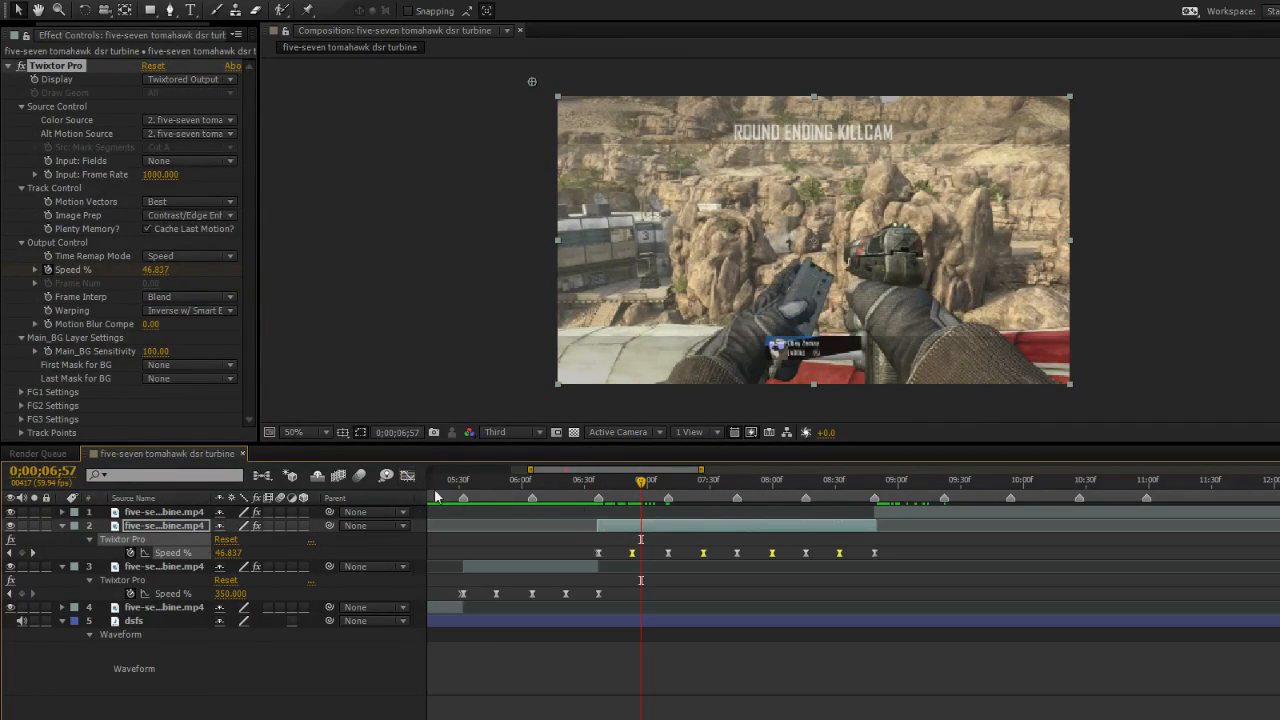
pyautogui.click(664, 581)
# Select layer 2's five peak Speed % keyframes at the markers from 0;00;06;37 to 0;00;08;49.
pyautogui.moveTo(640, 490); pyautogui.dragTo(666, 532)
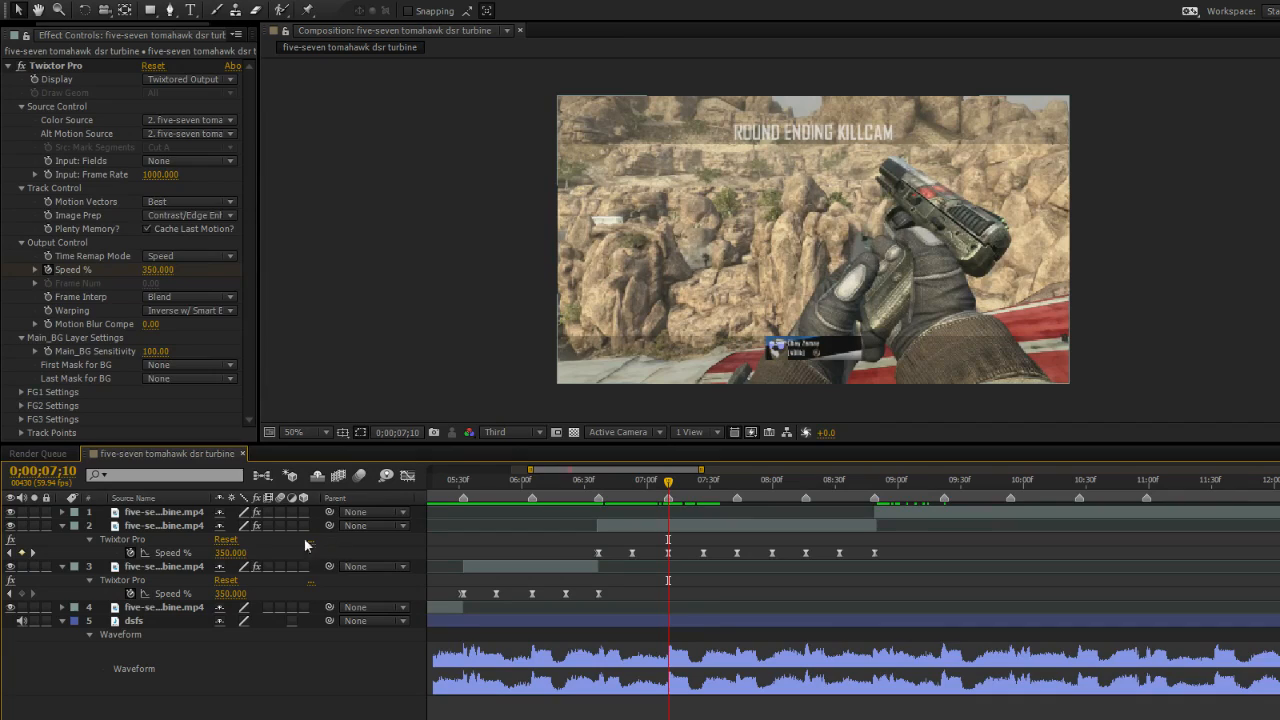
pyautogui.click(668, 552)
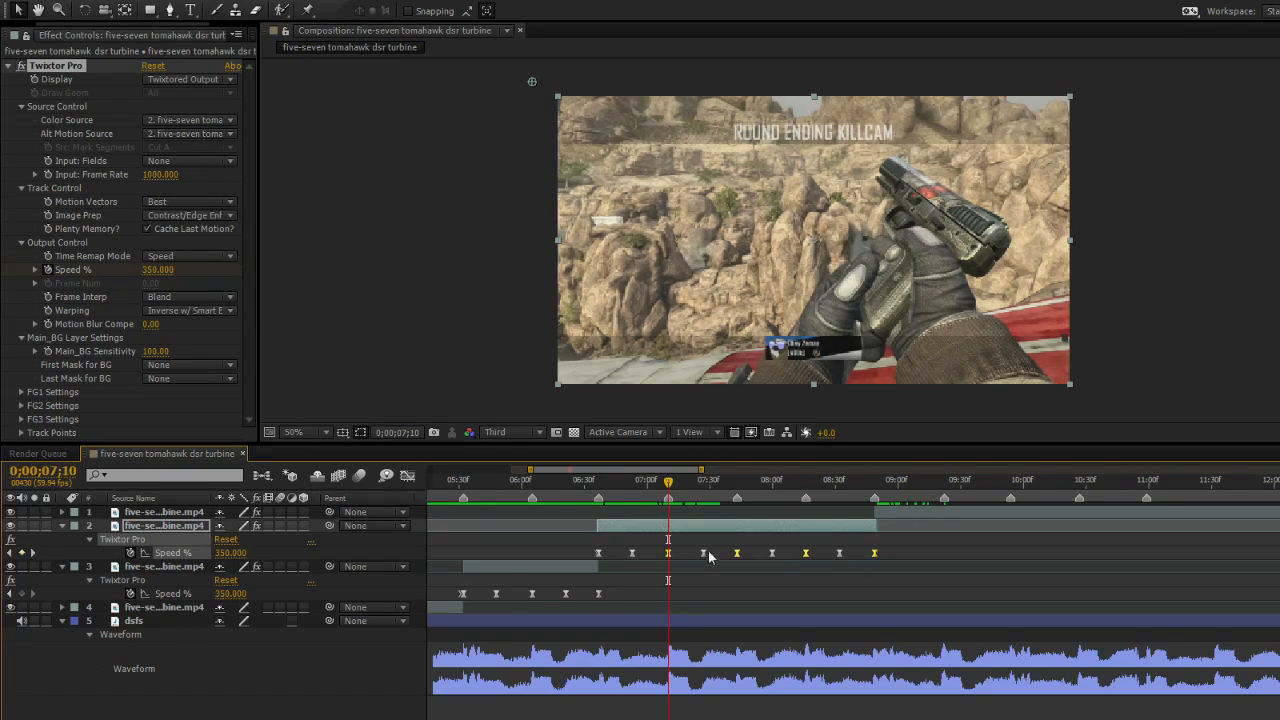
pyautogui.keyDown('shift'); pyautogui.click(599, 552); pyautogui.keyUp('shift')
# Try a Speed % of 375 on the selected peak keyframes and check the frames around 0;00;07;10.
pyautogui.click(229, 553)
pyautogui.press('Return')
pyautogui.click(266, 543)
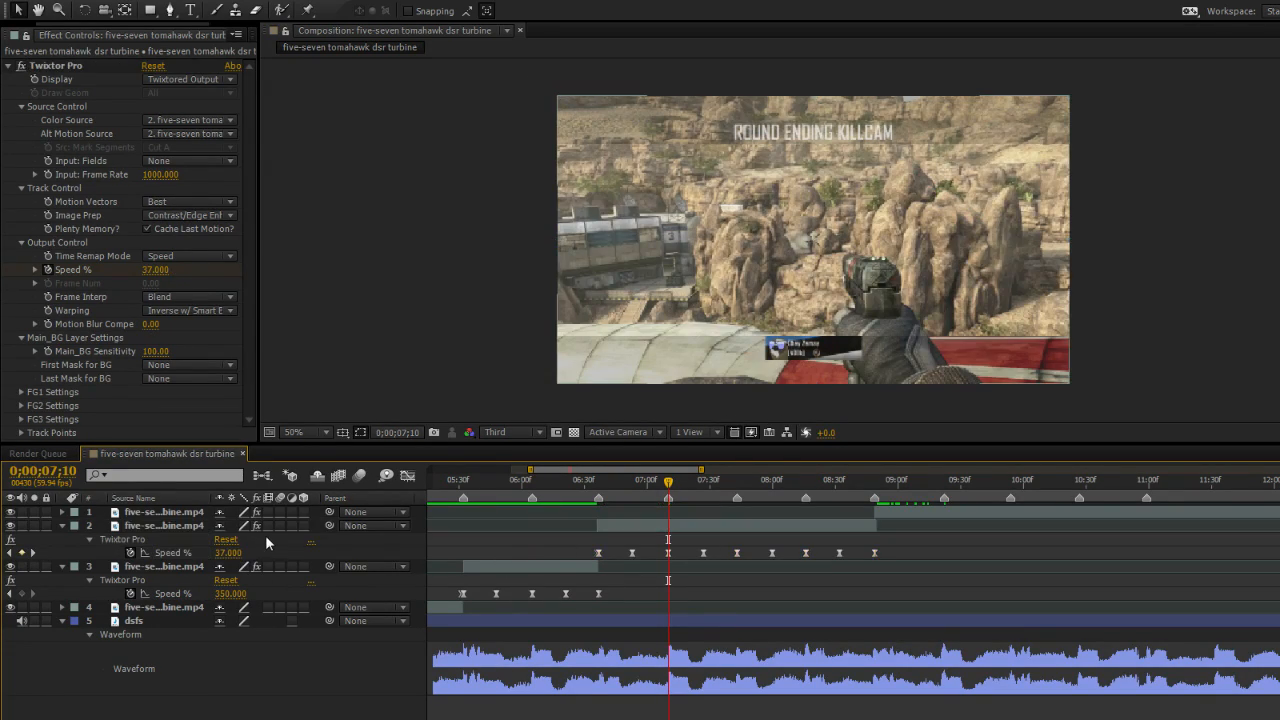
pyautogui.hotkey('ctrl', 'z')
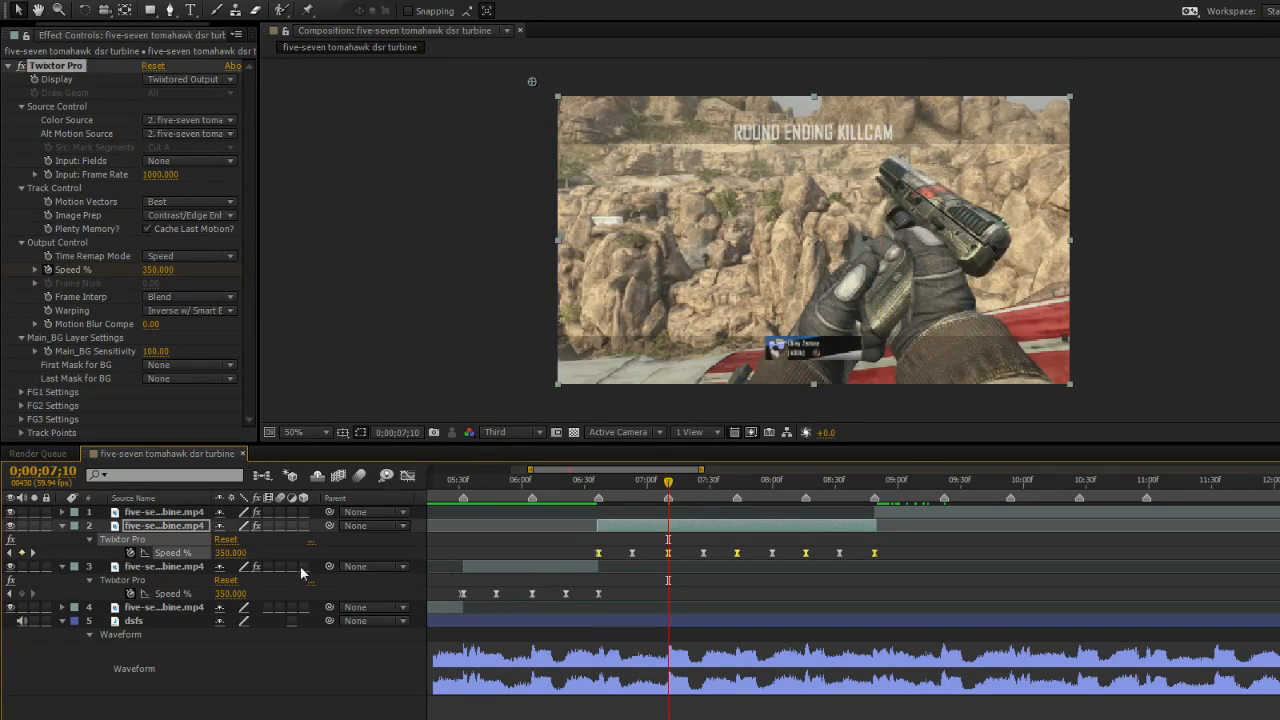
pyautogui.click(229, 553)
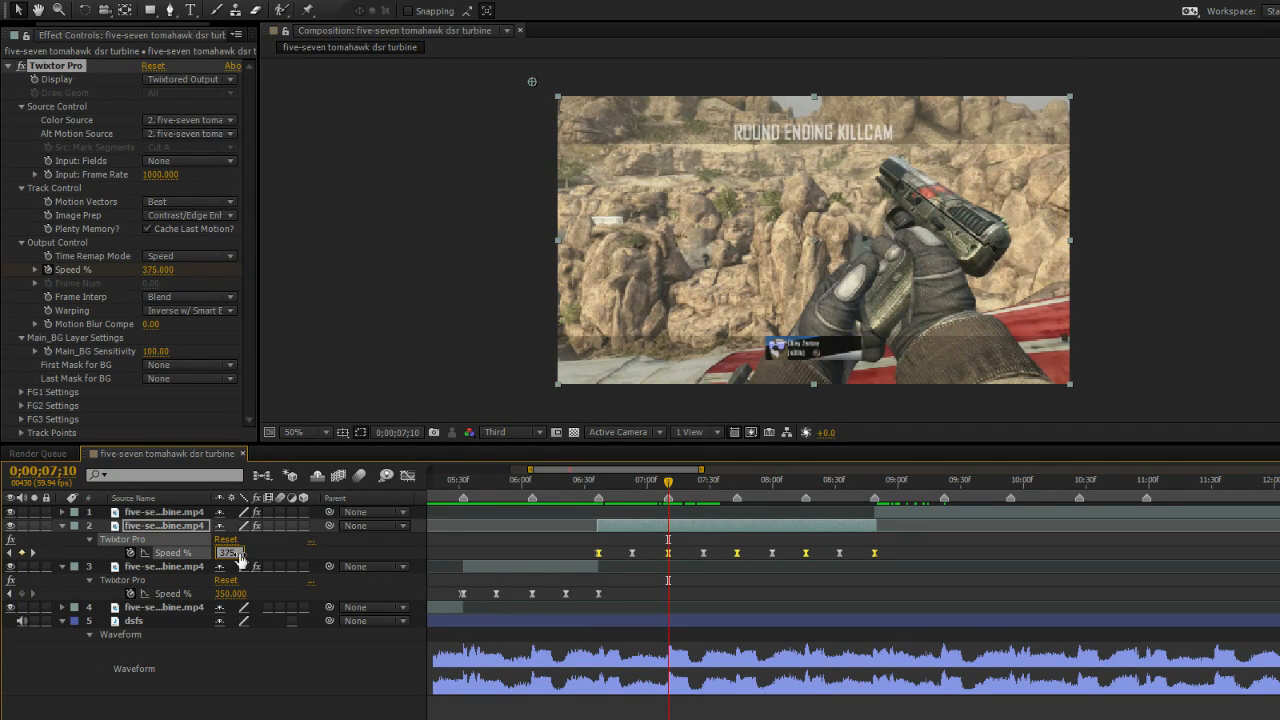
pyautogui.write('375')
pyautogui.press('Return')
pyautogui.moveTo(668, 482)
pyautogui.mouseDown()
pyautogui.moveTo(634, 483)
pyautogui.moveTo(668, 487)
pyautogui.mouseUp()
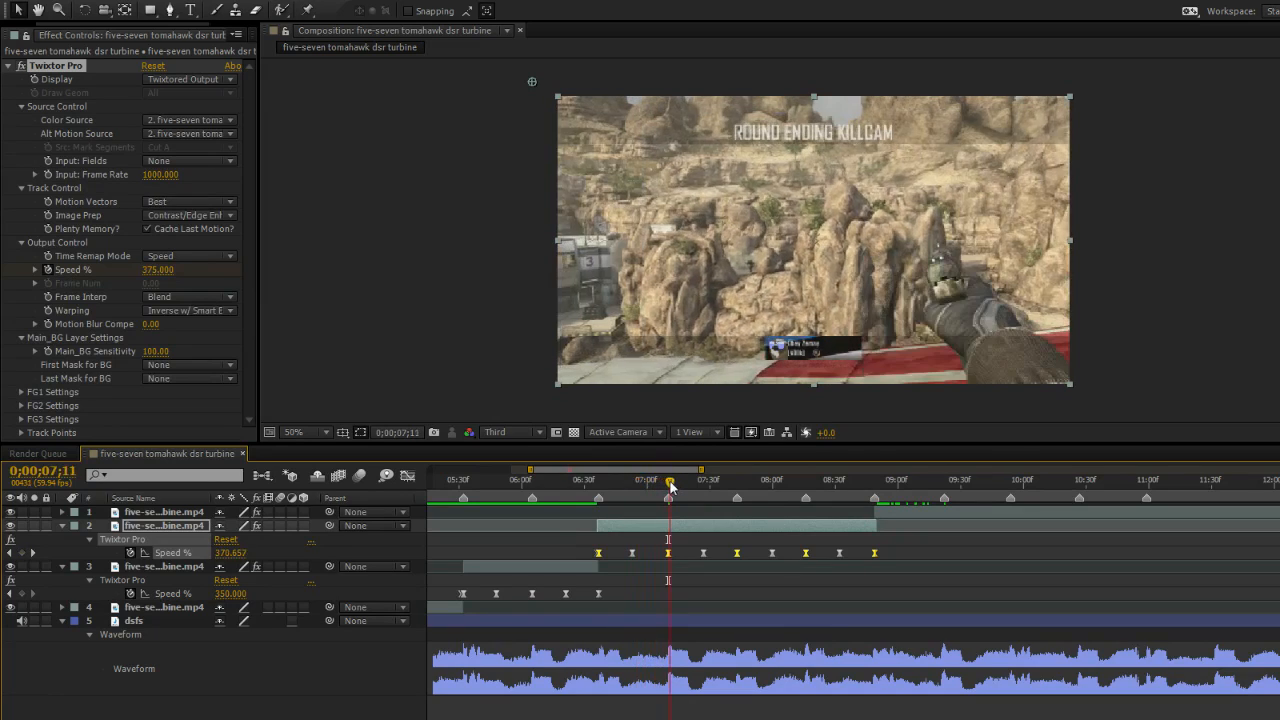
# Set the Speed % of the selected peak keyframes to 400.
pyautogui.click(230, 552)
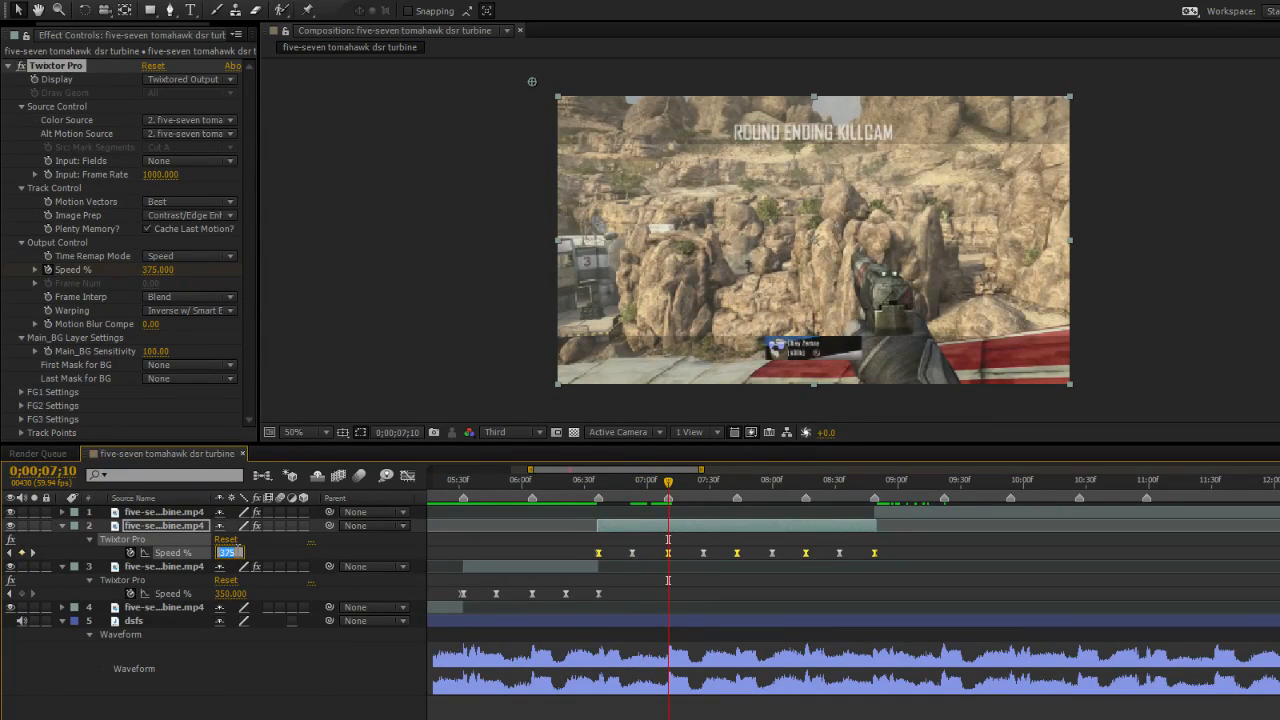
pyautogui.write('400')
pyautogui.press('Return')
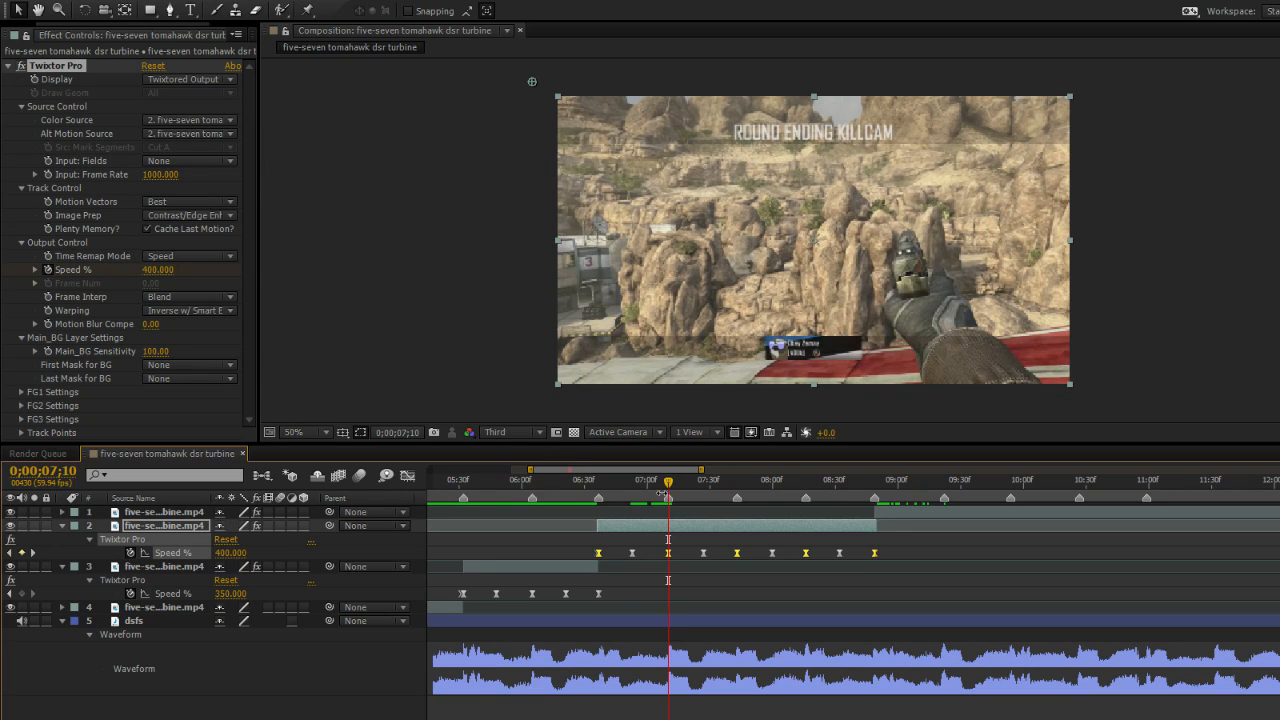
# Raise only the layer 2 Speed % keyframe at 0;00;08;16 to 650.
pyautogui.moveTo(668, 484); pyautogui.dragTo(806, 538)
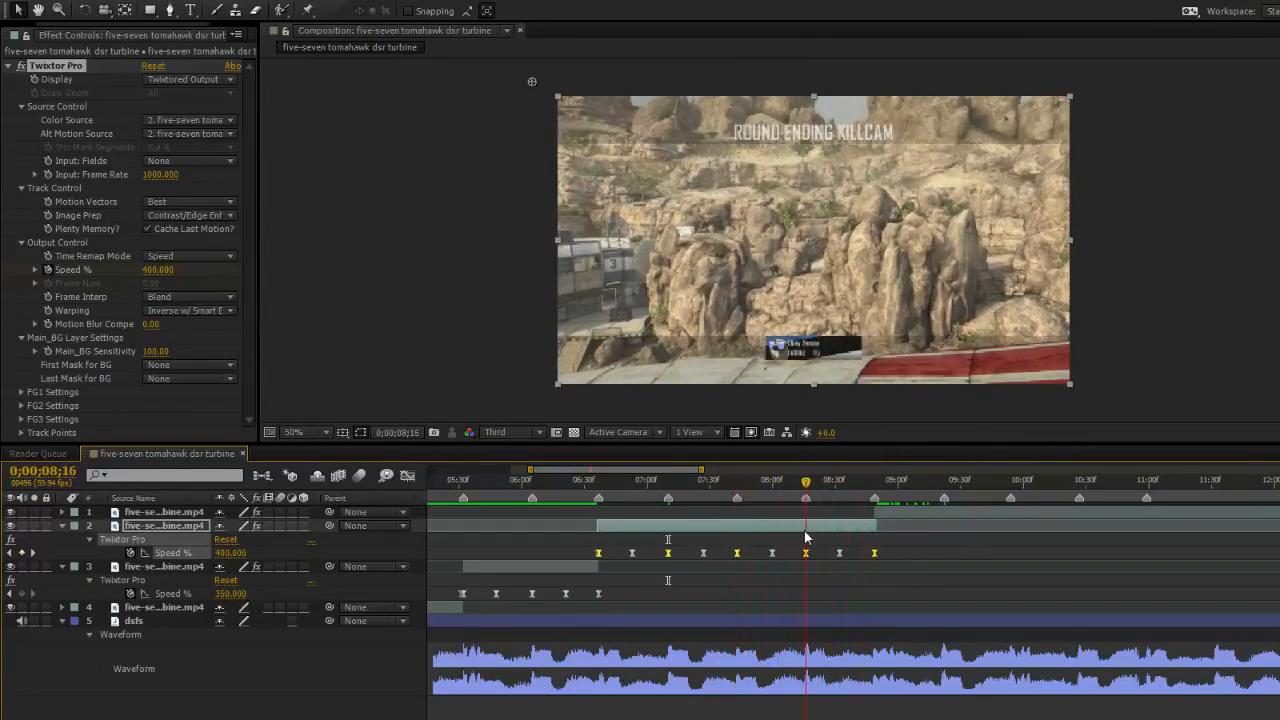
pyautogui.click(816, 543)
pyautogui.moveTo(230, 552); pyautogui.dragTo(258, 550)
pyautogui.click(229, 552)
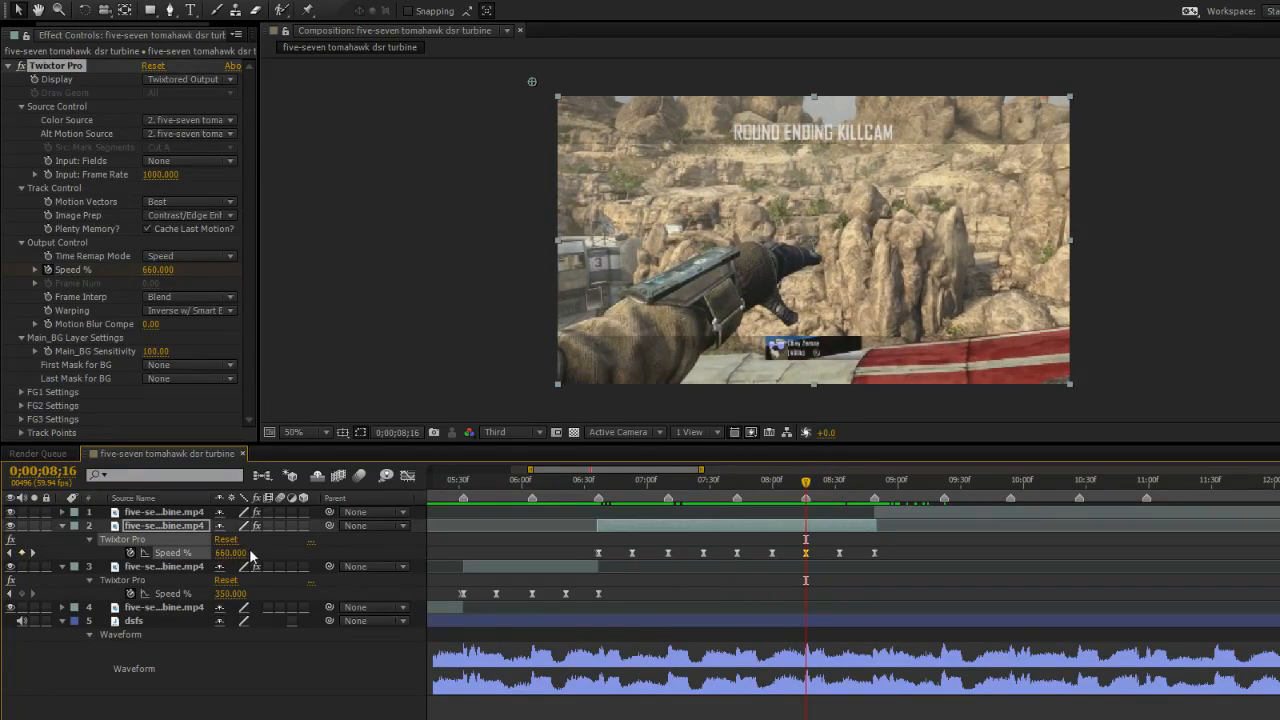
pyautogui.press('Return')
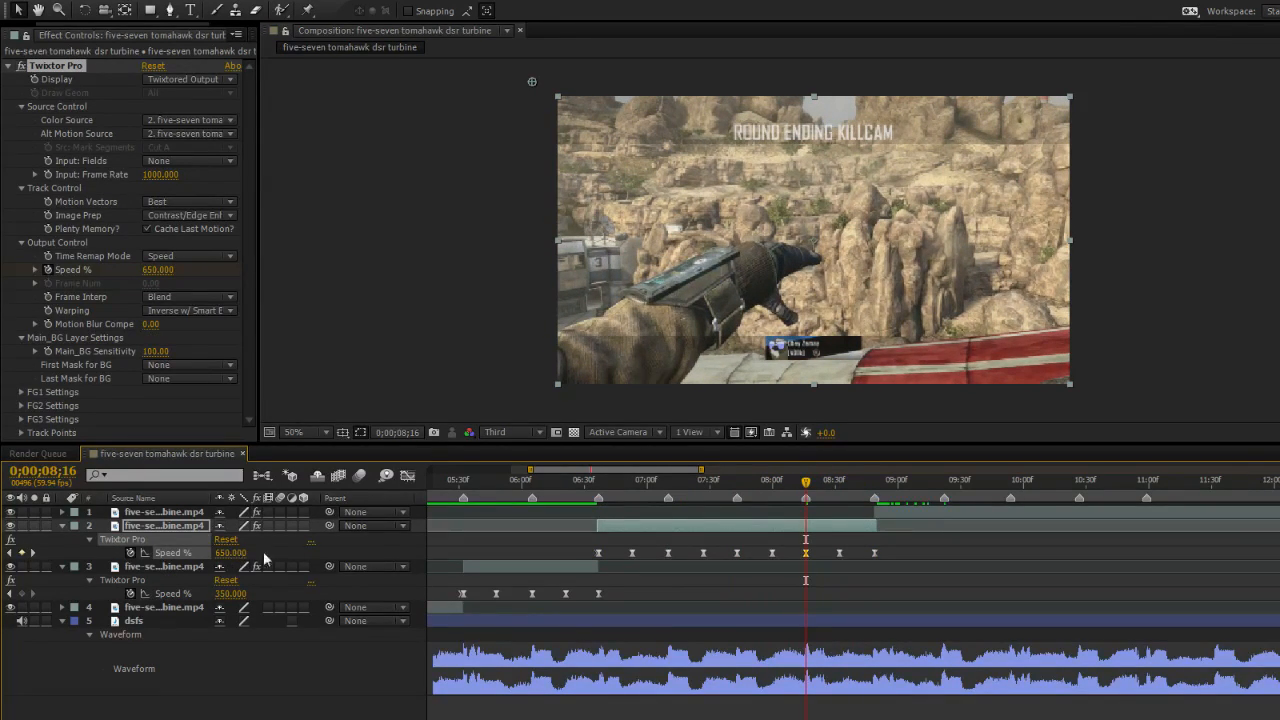
# Set layer 2's Speed % keyframes at 0;00;07;43, 0;00;08;16 and 0;00;08;49 together to 500.
pyautogui.moveTo(807, 482); pyautogui.dragTo(737, 497)
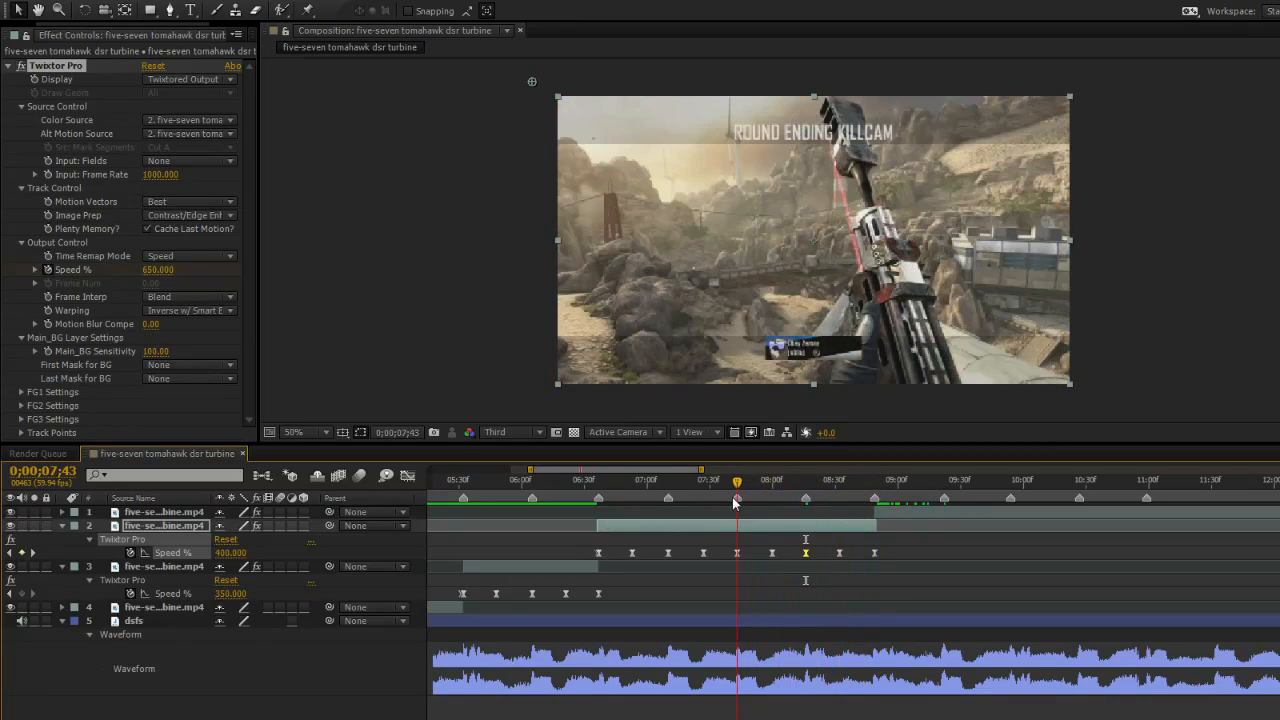
pyautogui.click(228, 552)
pyautogui.click(871, 553)
pyautogui.keyDown('shift'); pyautogui.click(806, 553); pyautogui.keyUp('shift')
pyautogui.click(230, 553)
pyautogui.press('Return')
# Preview the killcam with the work area starting at 0;00;06;37, and soften layer 2's Speed % curve in the Graph Editor.
pyautogui.moveTo(745, 488); pyautogui.dragTo(596, 566)
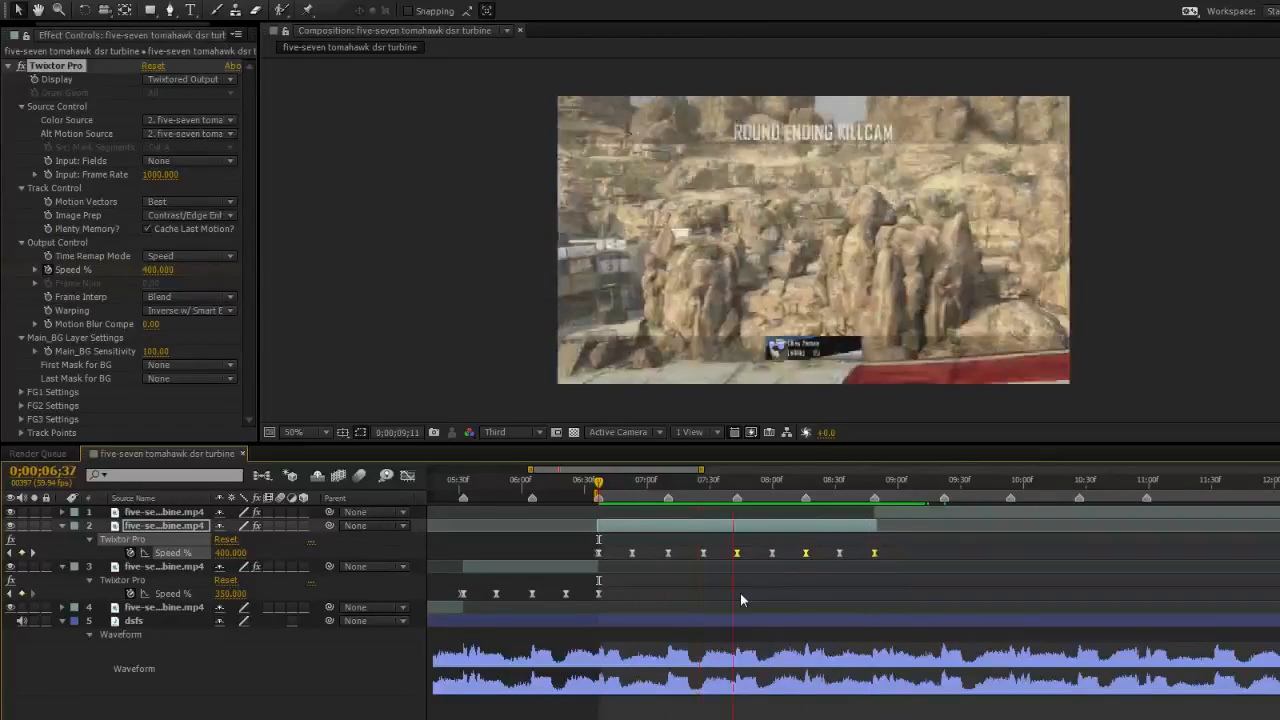
pyautogui.press('space')
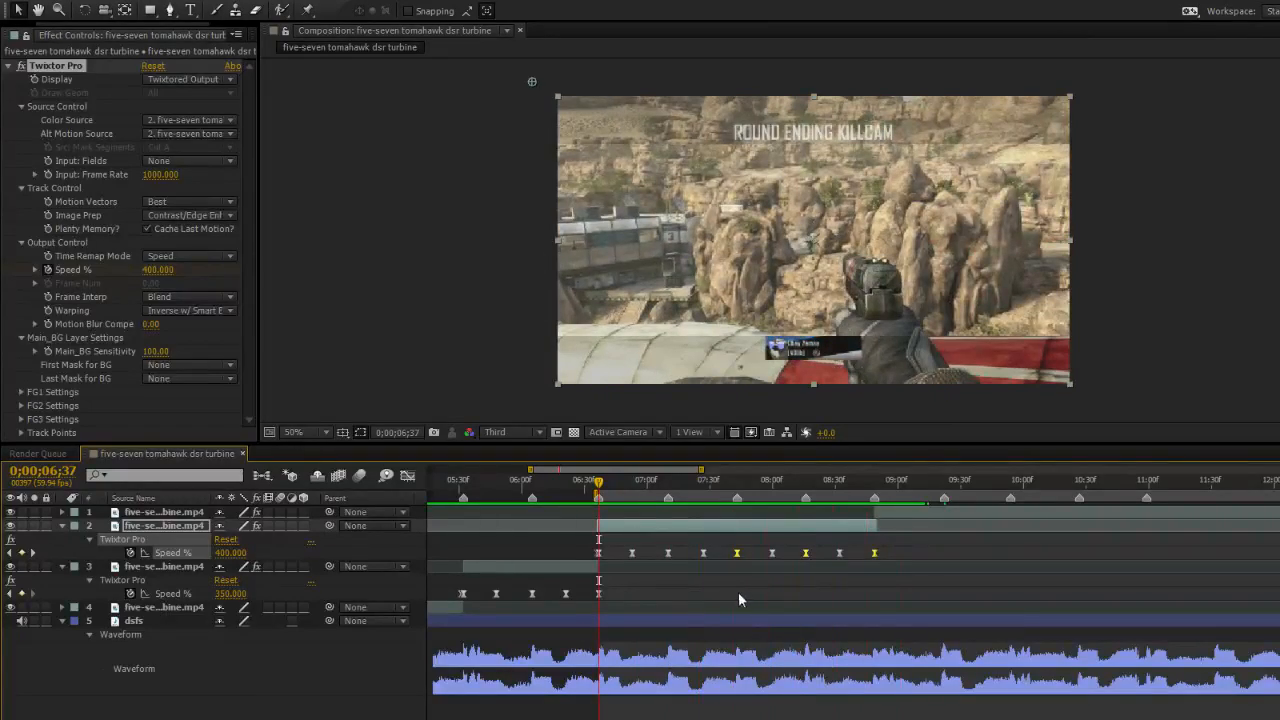
pyautogui.click(408, 476)
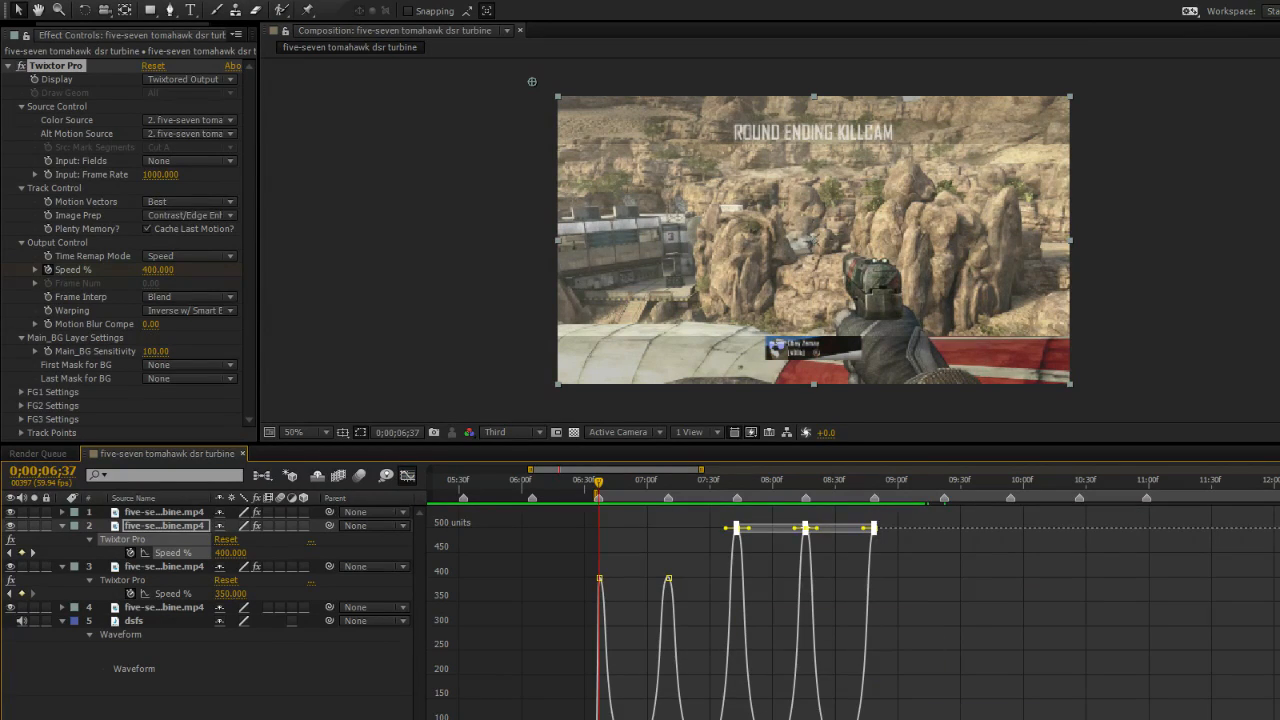
pyautogui.click(737, 716)
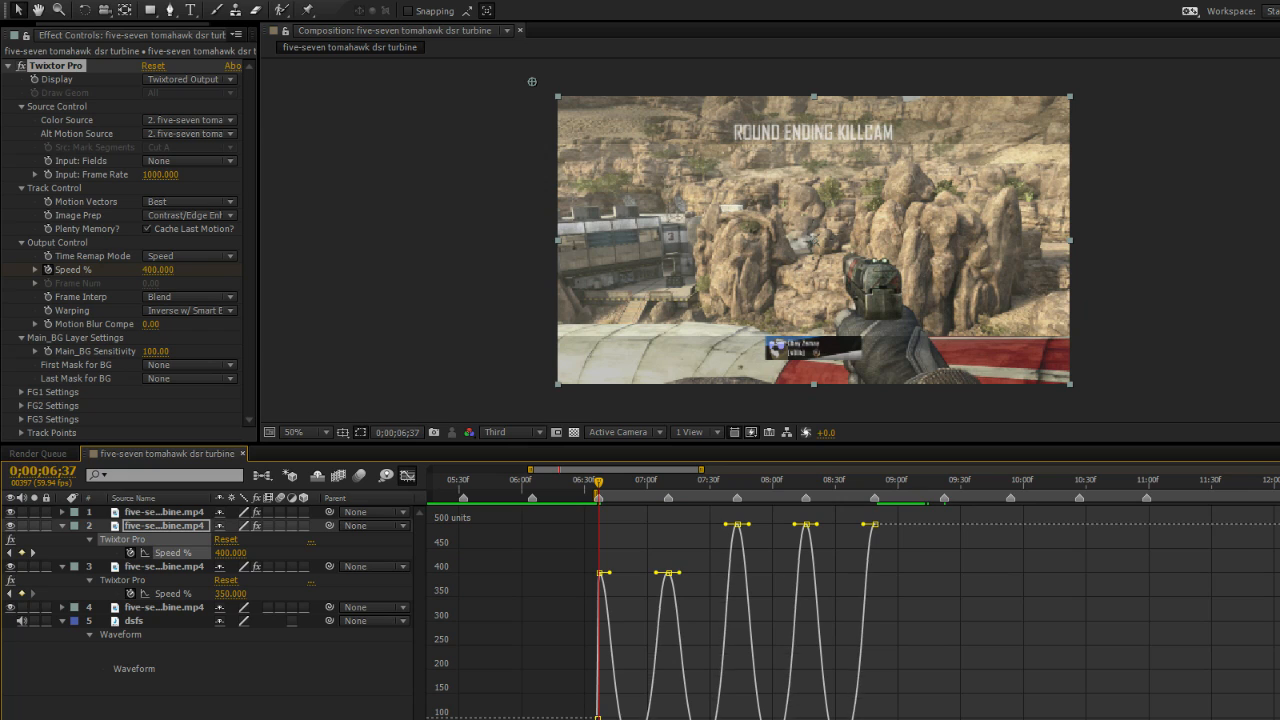
pyautogui.click(408, 476)
# Set the last three peak Speed % keyframes of layer 2, from 0;00;07;43 to 0;00;08;49, to 475.
pyautogui.moveTo(688, 488); pyautogui.dragTo(876, 537)
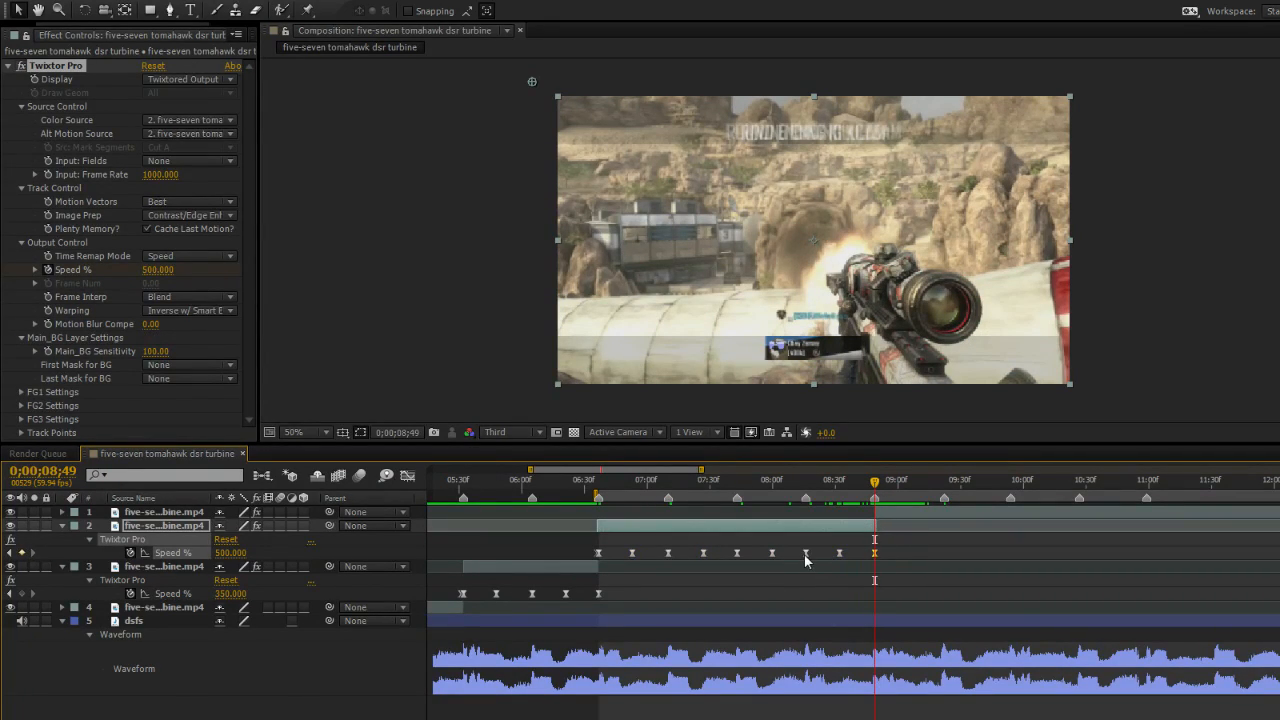
pyautogui.click(737, 552)
pyautogui.click(740, 488)
pyautogui.click(229, 552)
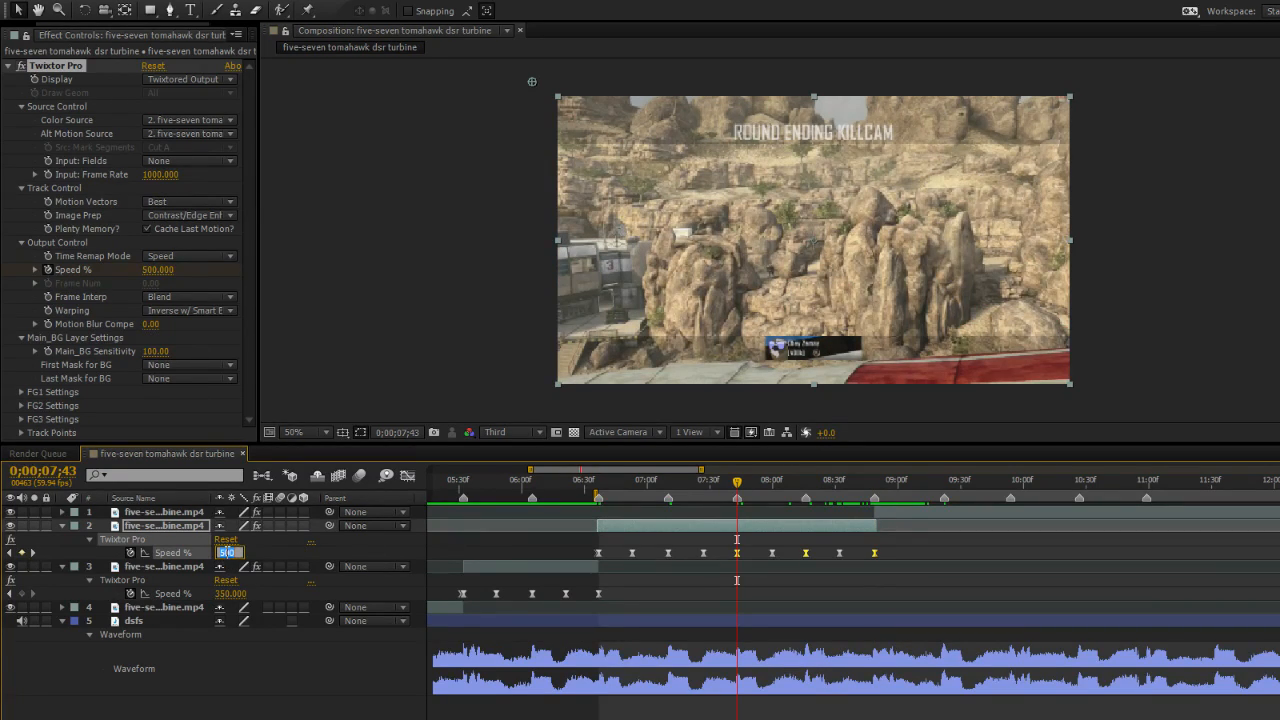
pyautogui.press('Return')
# Scrub through and preview the retimed killcam from 0;00;06;37 to check its speed changes against the music beats.
pyautogui.moveTo(800, 486); pyautogui.dragTo(857, 607)
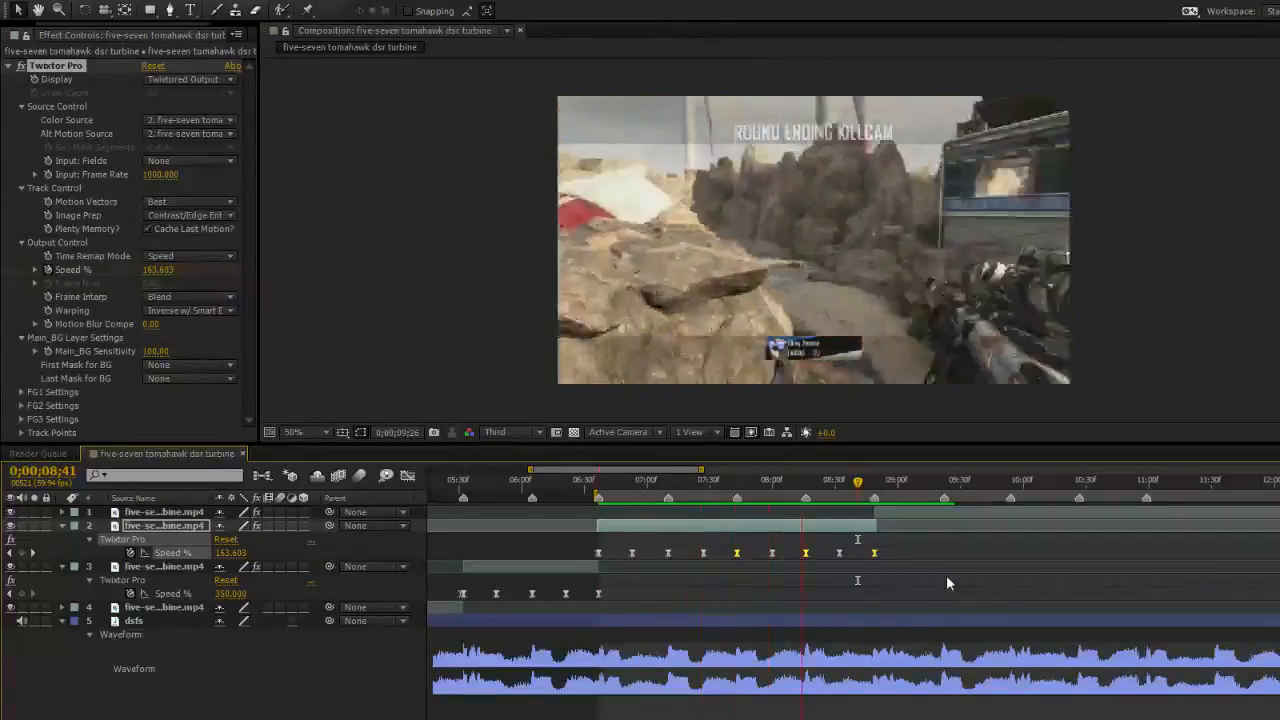
pyautogui.moveTo(862, 478); pyautogui.dragTo(832, 604)
pyautogui.moveTo(740, 607); pyautogui.dragTo(602, 546)
pyautogui.moveTo(603, 484); pyautogui.dragTo(806, 501)
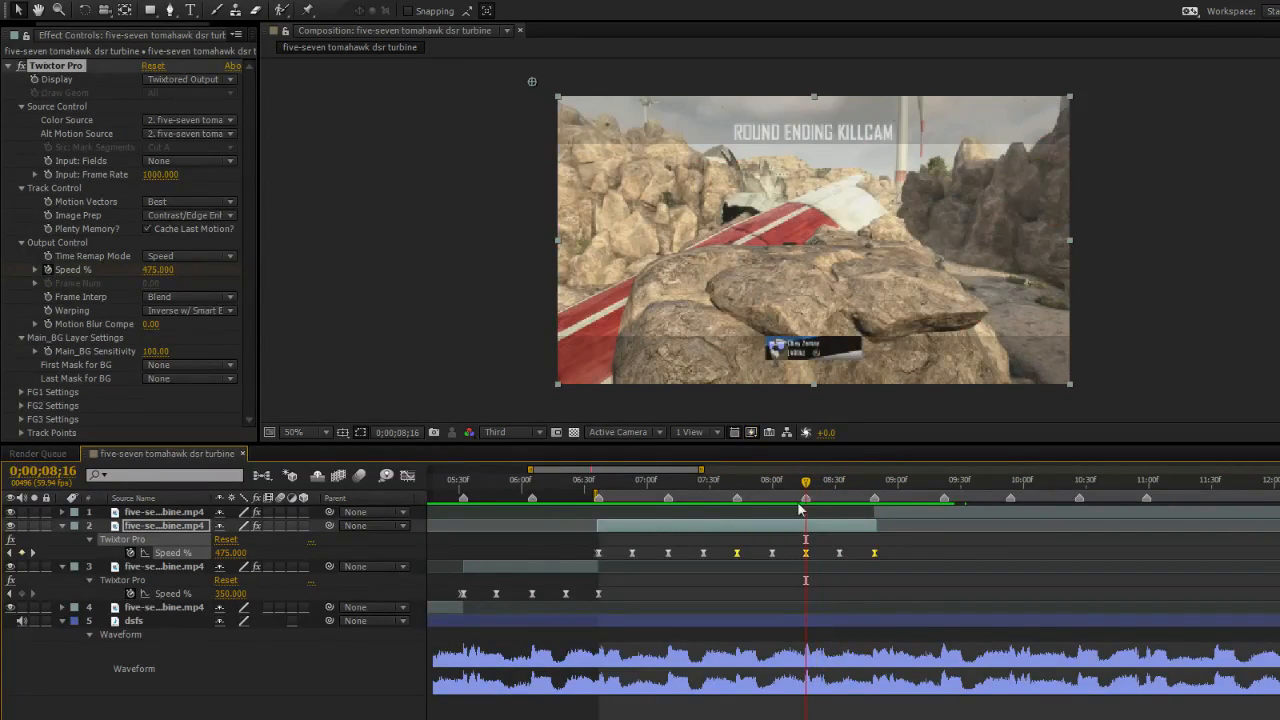
pyautogui.moveTo(675, 491); pyautogui.dragTo(805, 620)
pyautogui.press('KP_0')
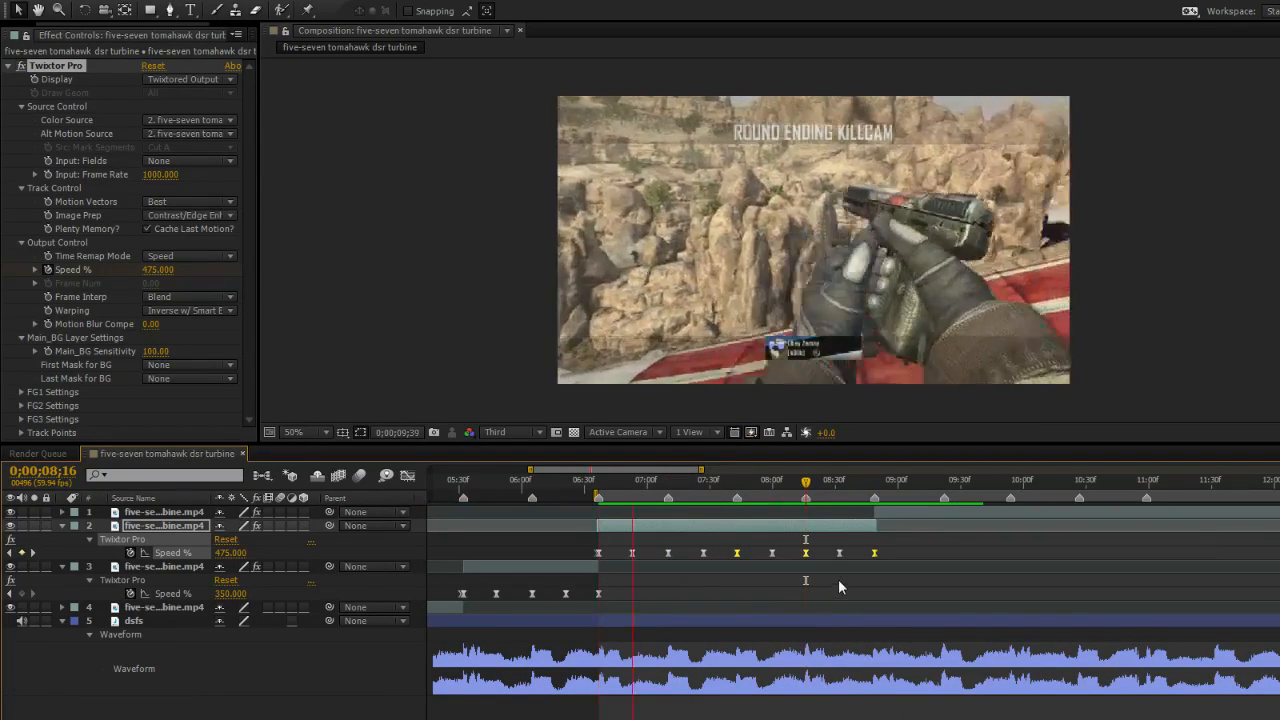
# Return to 0;00;08;49 and check the Twixtor Pro color source of the clip starting there against layer 2's.
pyautogui.press('space')
pyautogui.click(876, 488)
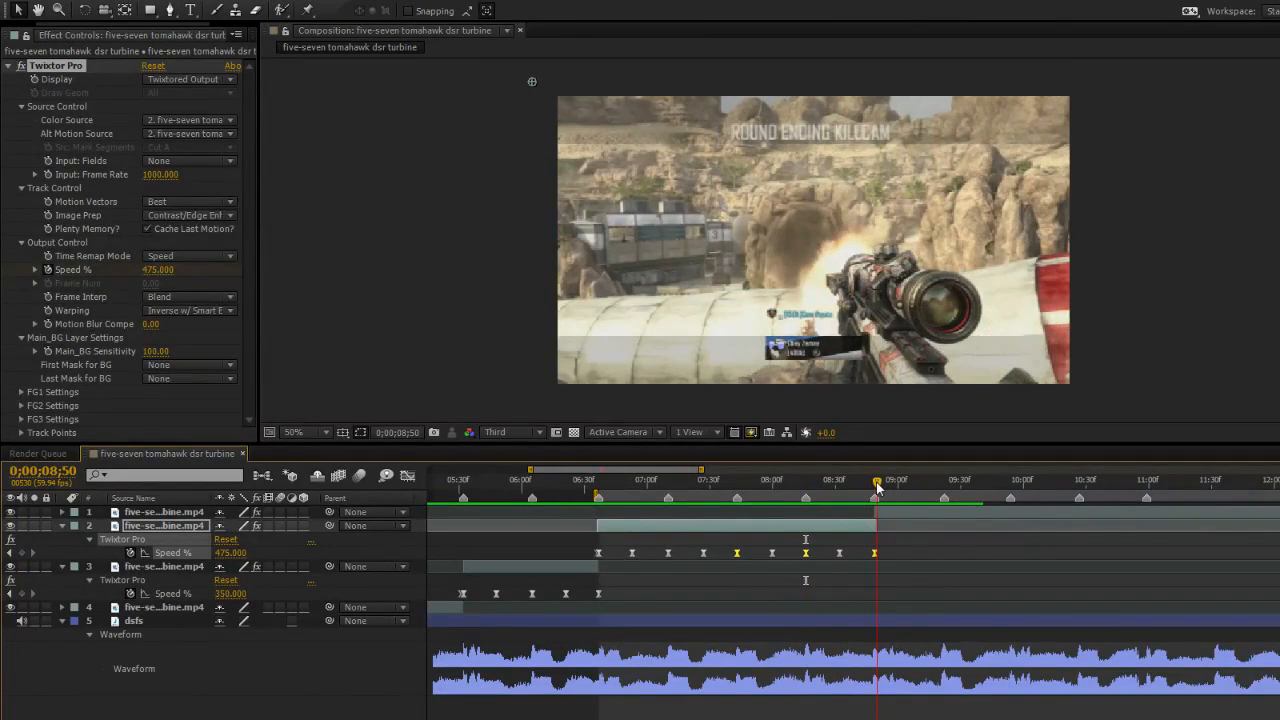
pyautogui.click(874, 488)
pyautogui.click(892, 510)
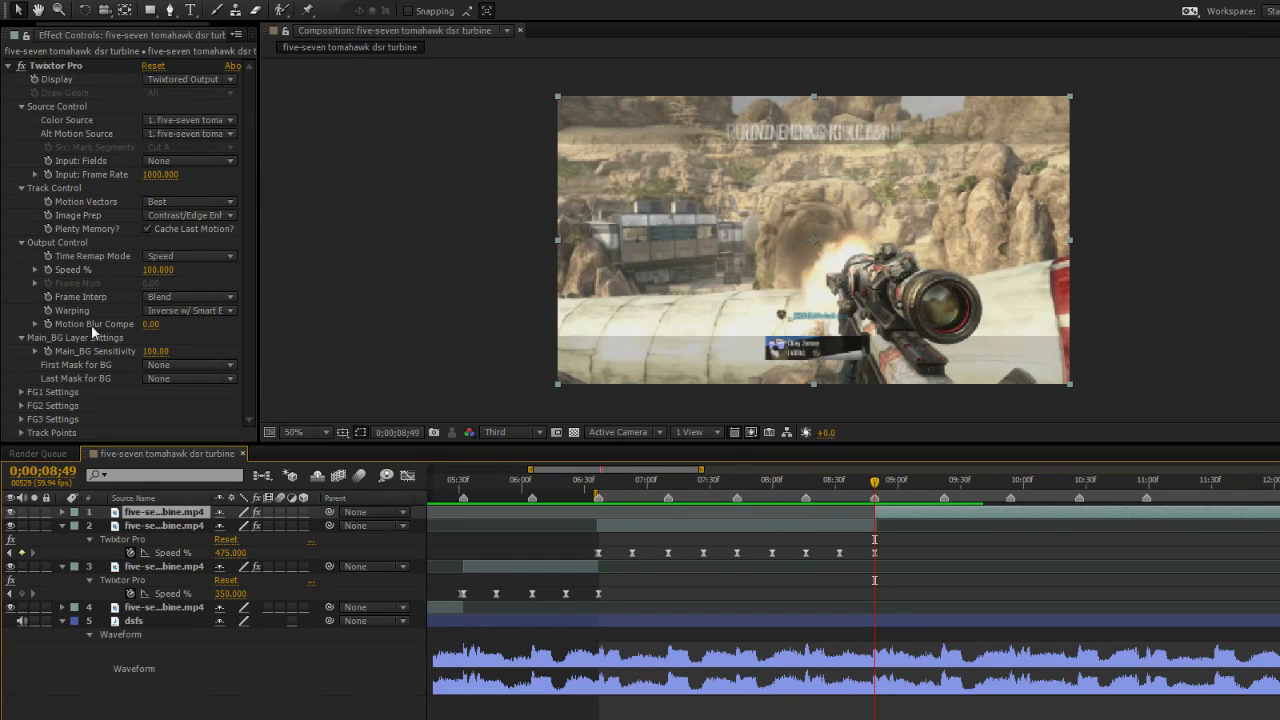
pyautogui.click(60, 64)
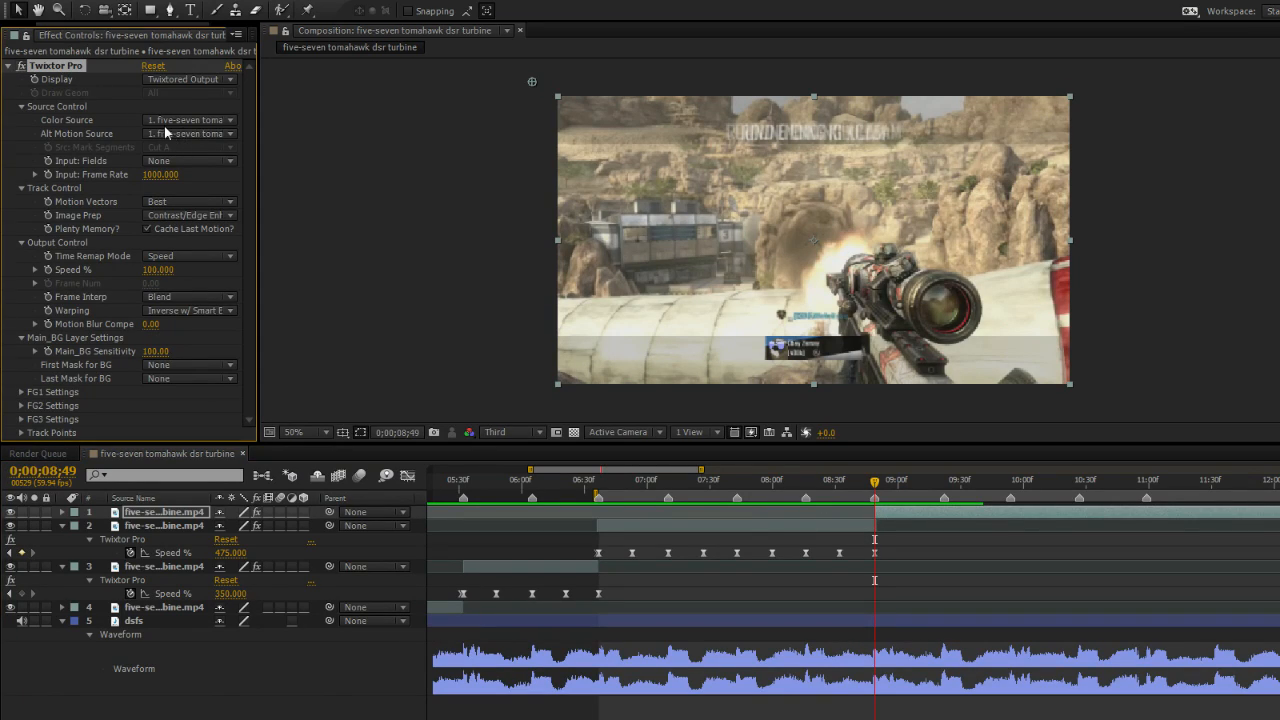
pyautogui.click(164, 128)
pyautogui.click(178, 162)
pyautogui.click(753, 526)
pyautogui.press('pageup')
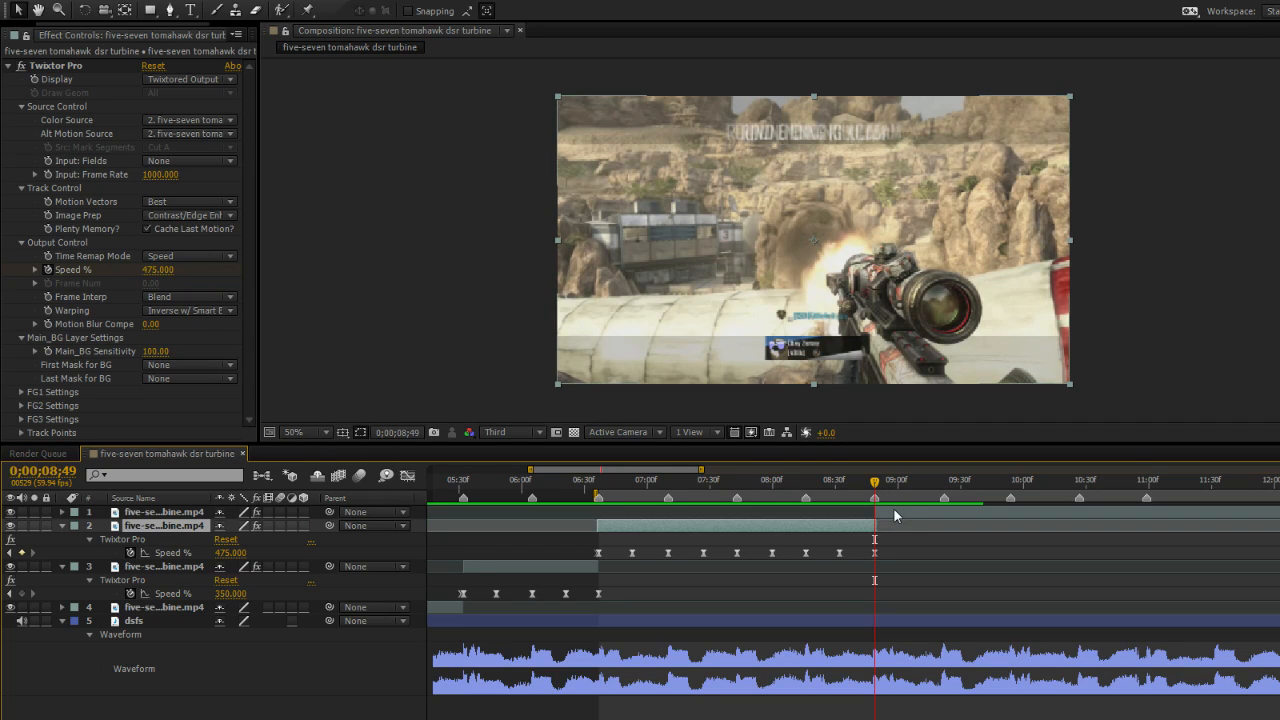
# Start keyframing layer 1's Twixtor Pro Speed % at 0;00;08;48 and set it to 400 one frame on, at 0;00;08;49.
pyautogui.click(893, 512)
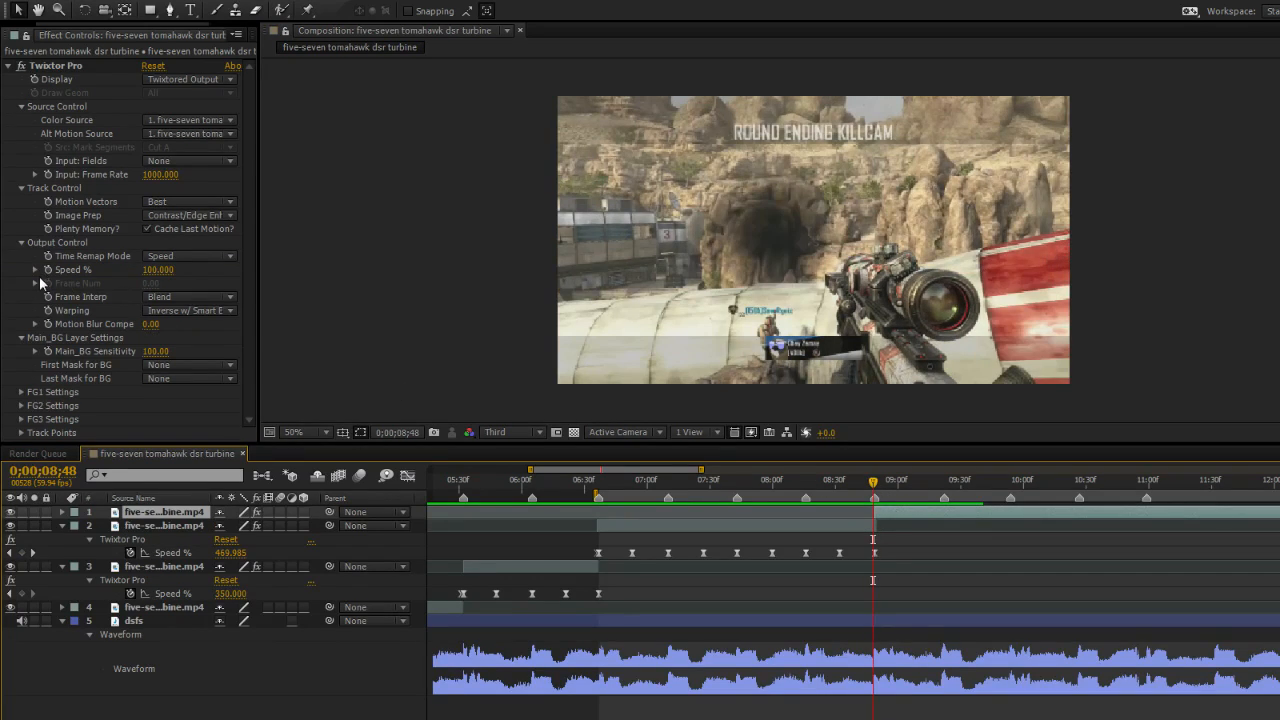
pyautogui.click(44, 269)
pyautogui.press('pagedown')
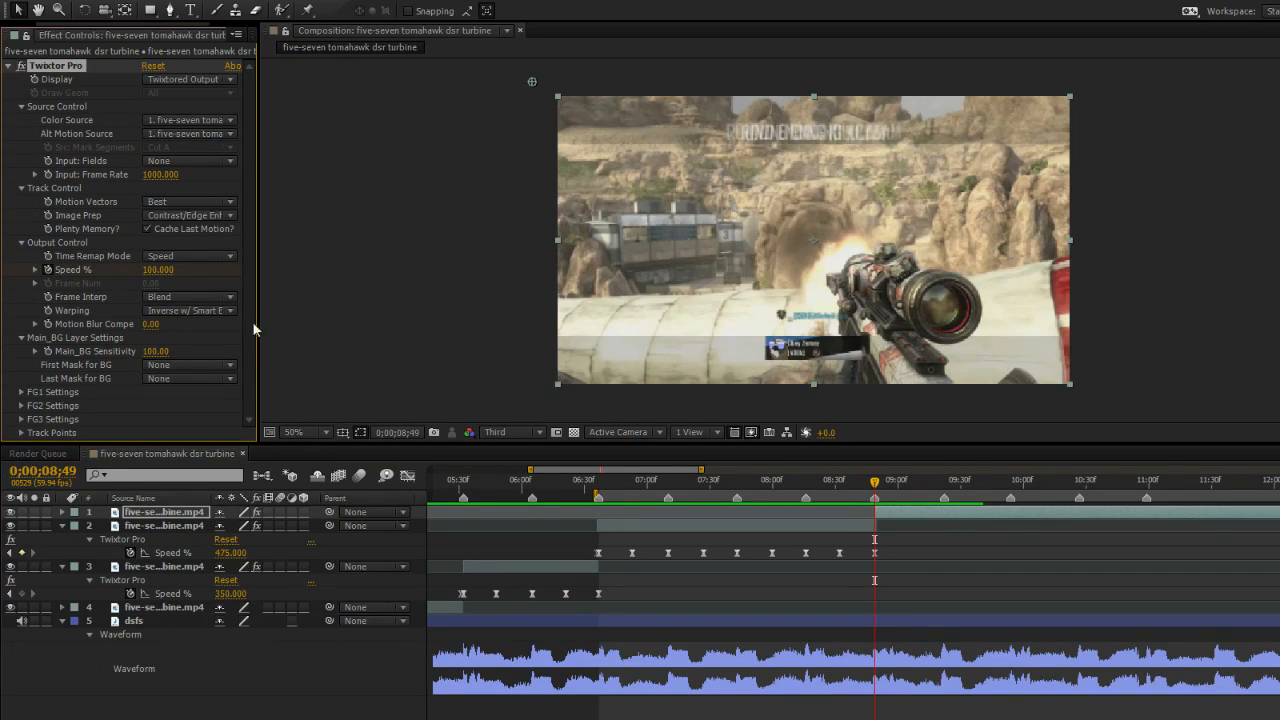
pyautogui.click(155, 271)
pyautogui.write('400')
pyautogui.press('Return')
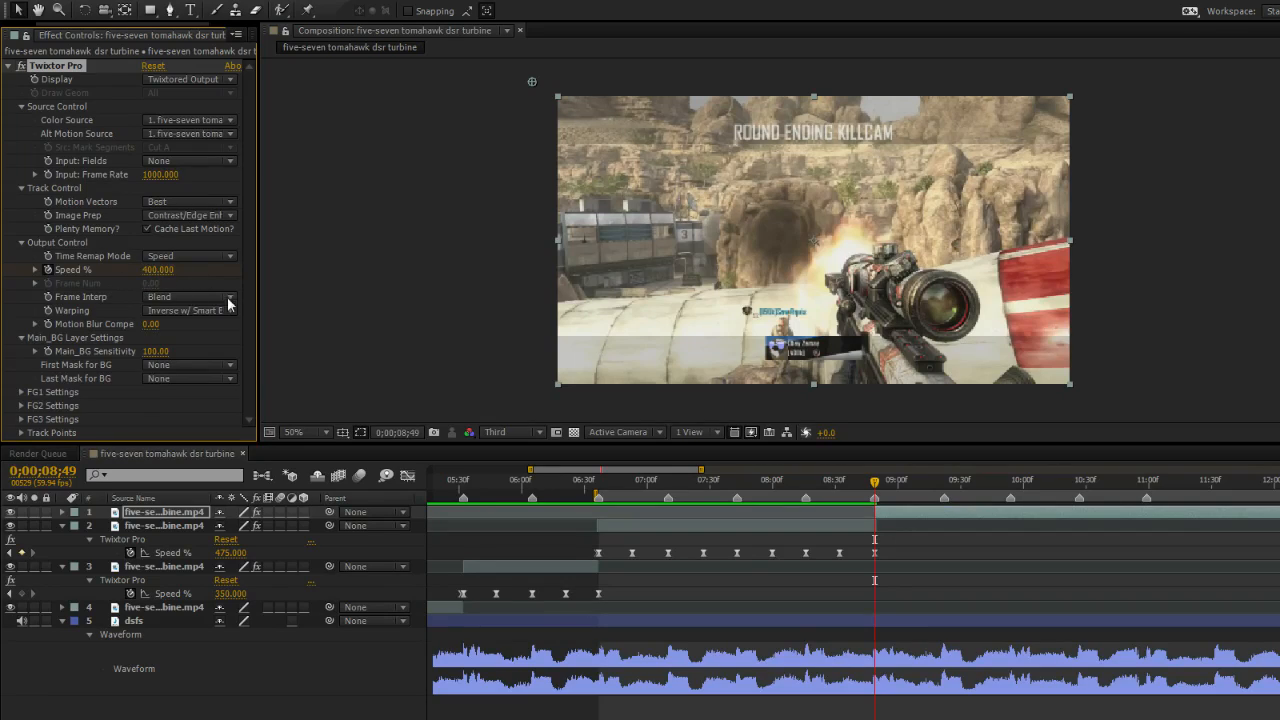
# Add layer 1 Speed % keyframes of 400 at 0;00;09;22 and 0;00;09;54, and cut off the clip after 0;00;09;54.
pyautogui.press('u')
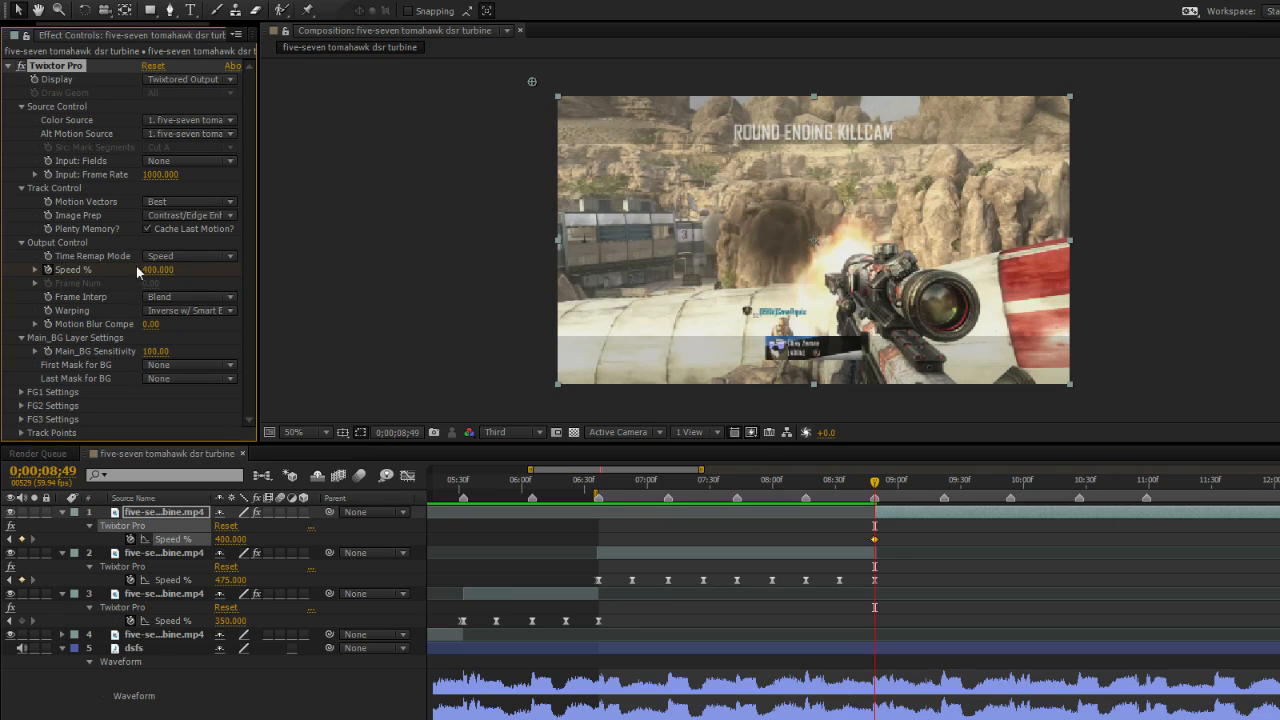
pyautogui.click(941, 485)
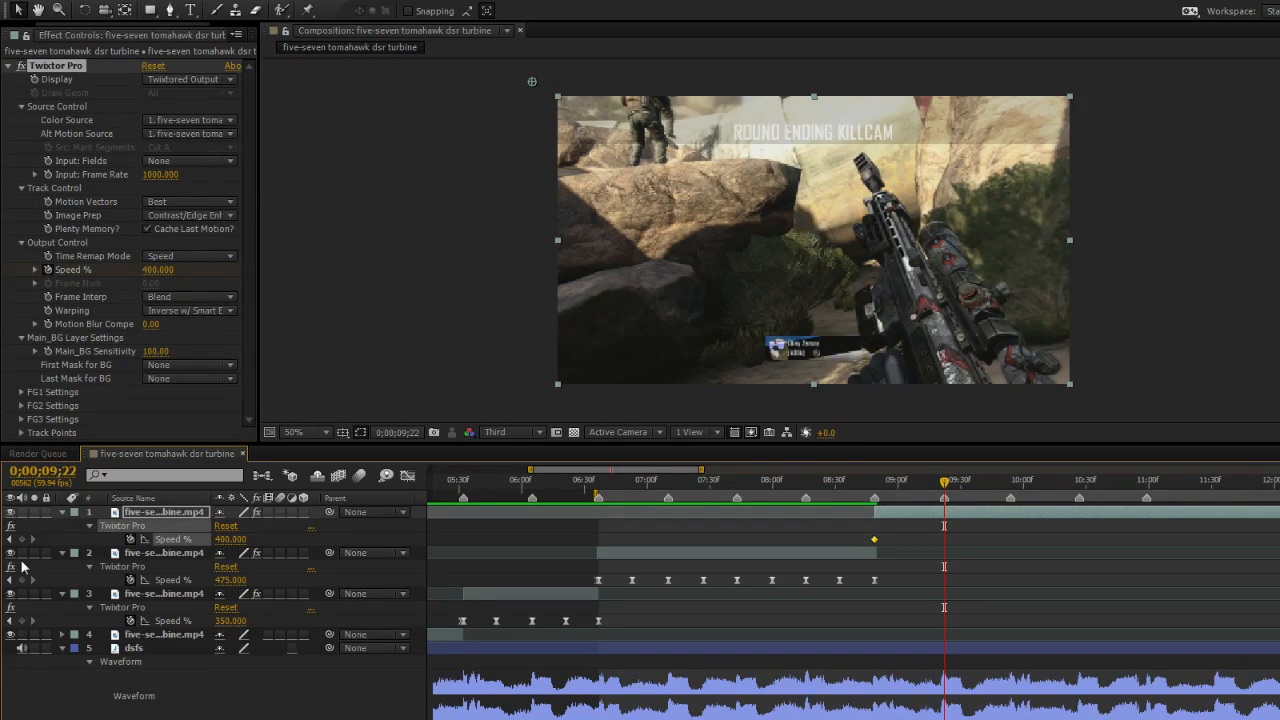
pyautogui.click(1008, 486)
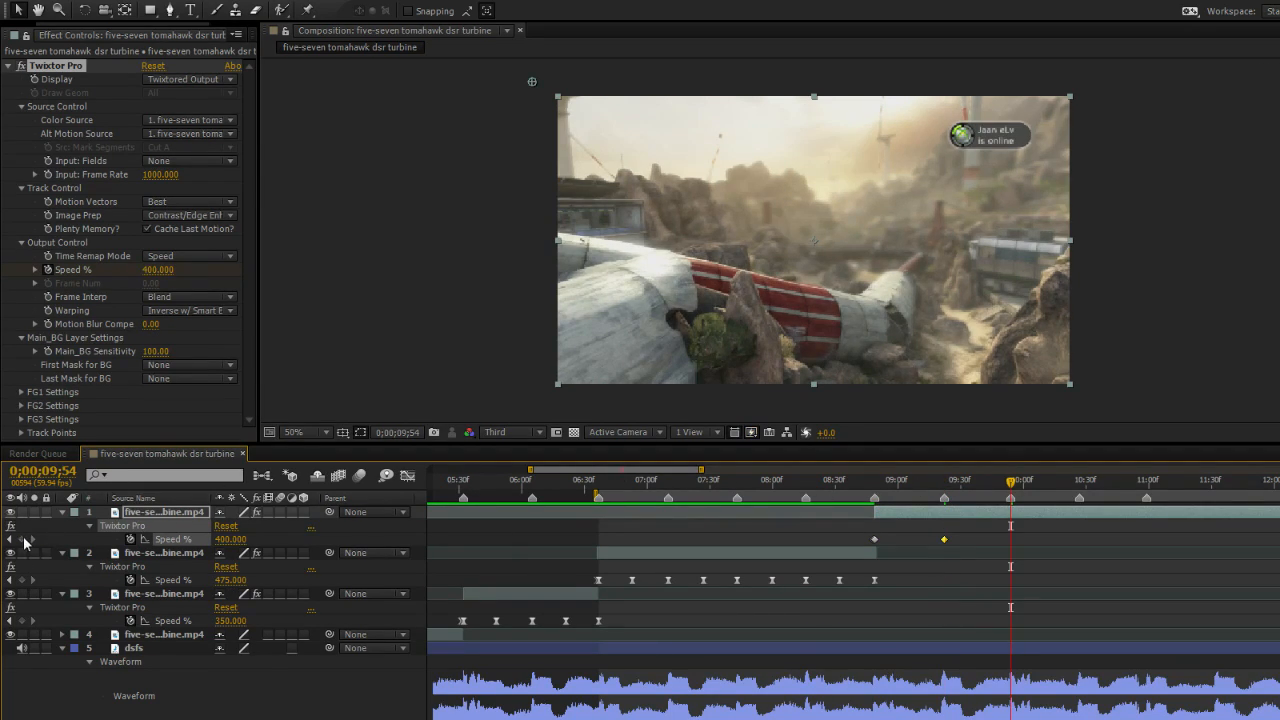
pyautogui.hotkey('ctrl', 'shift', 'd')
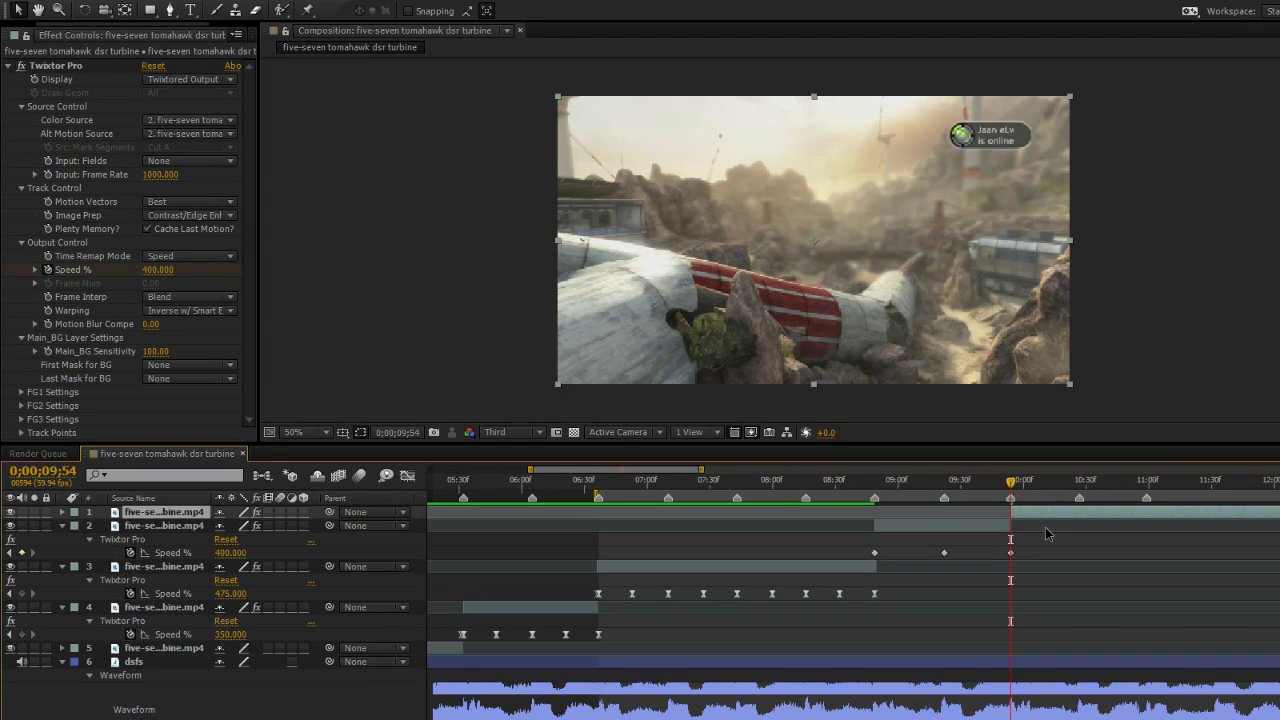
pyautogui.press('Delete')
# Add Speed % keyframes of 40 on layer 1 midway between each pair of peak keyframes, the second at 0;00;09;38.
pyautogui.click(1013, 485)
pyautogui.click(908, 484)
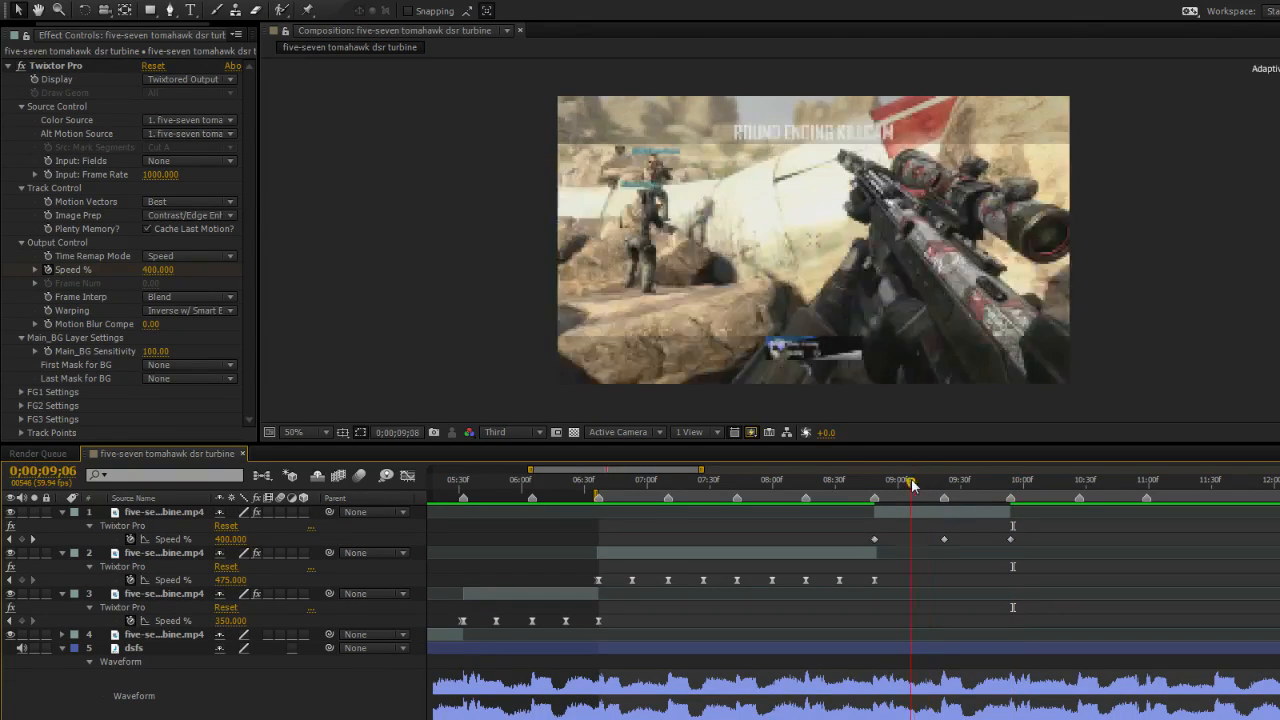
pyautogui.click(230, 538)
pyautogui.write('40')
pyautogui.press('Return')
pyautogui.click(976, 482)
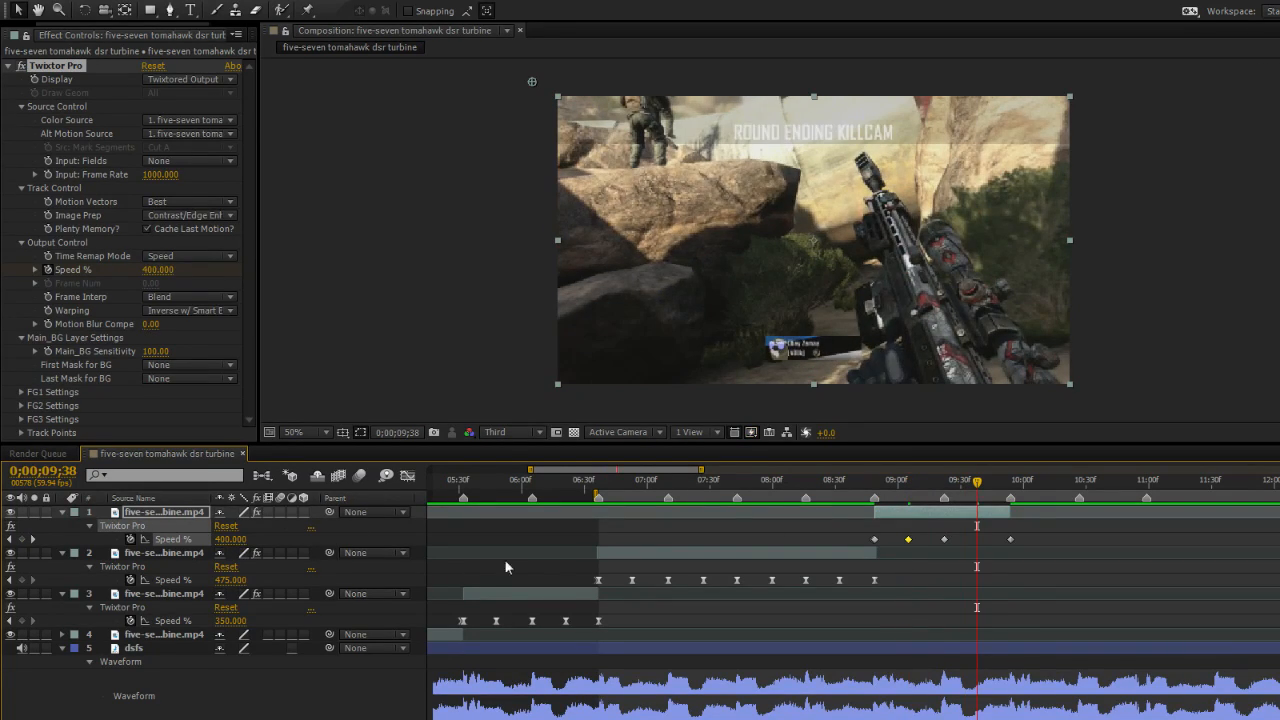
pyautogui.click(230, 538)
pyautogui.write('40')
pyautogui.press('Return')
# Apply Easy Ease to layer 1's Speed % keyframes in the Graph Editor and scrub through the smoothed section.
pyautogui.moveTo(980, 480); pyautogui.dragTo(946, 488)
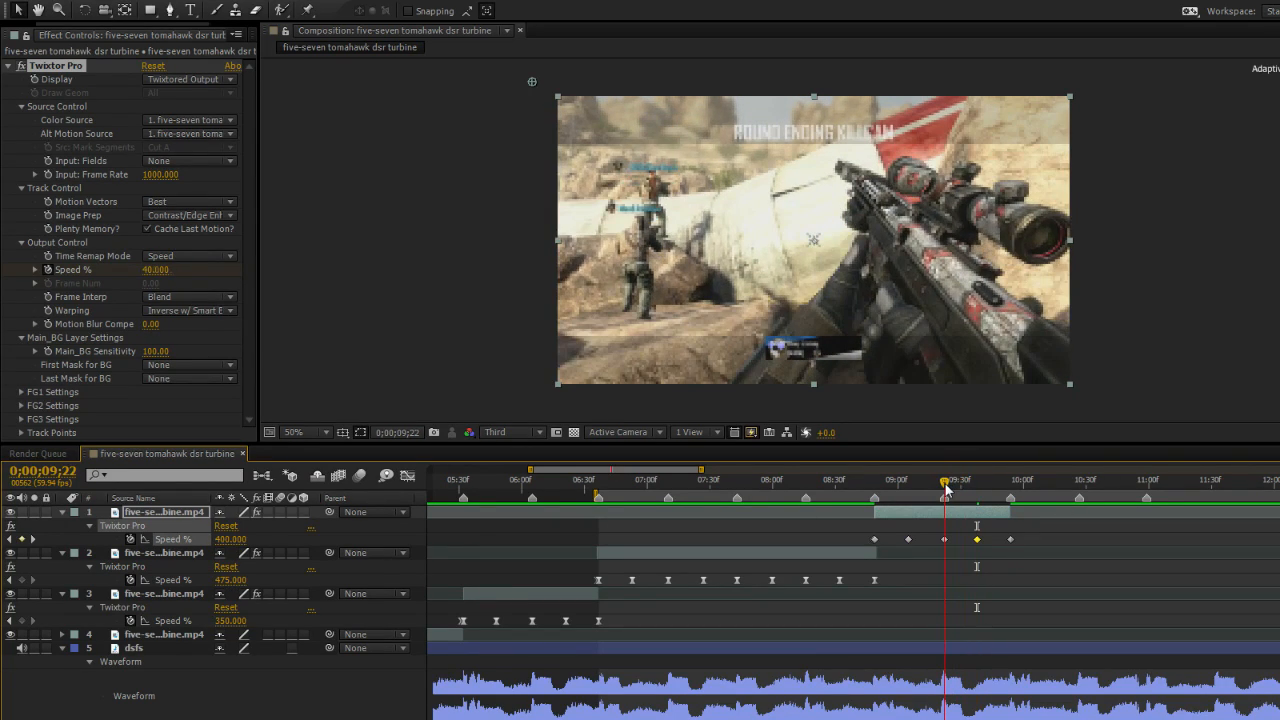
pyautogui.click(408, 476)
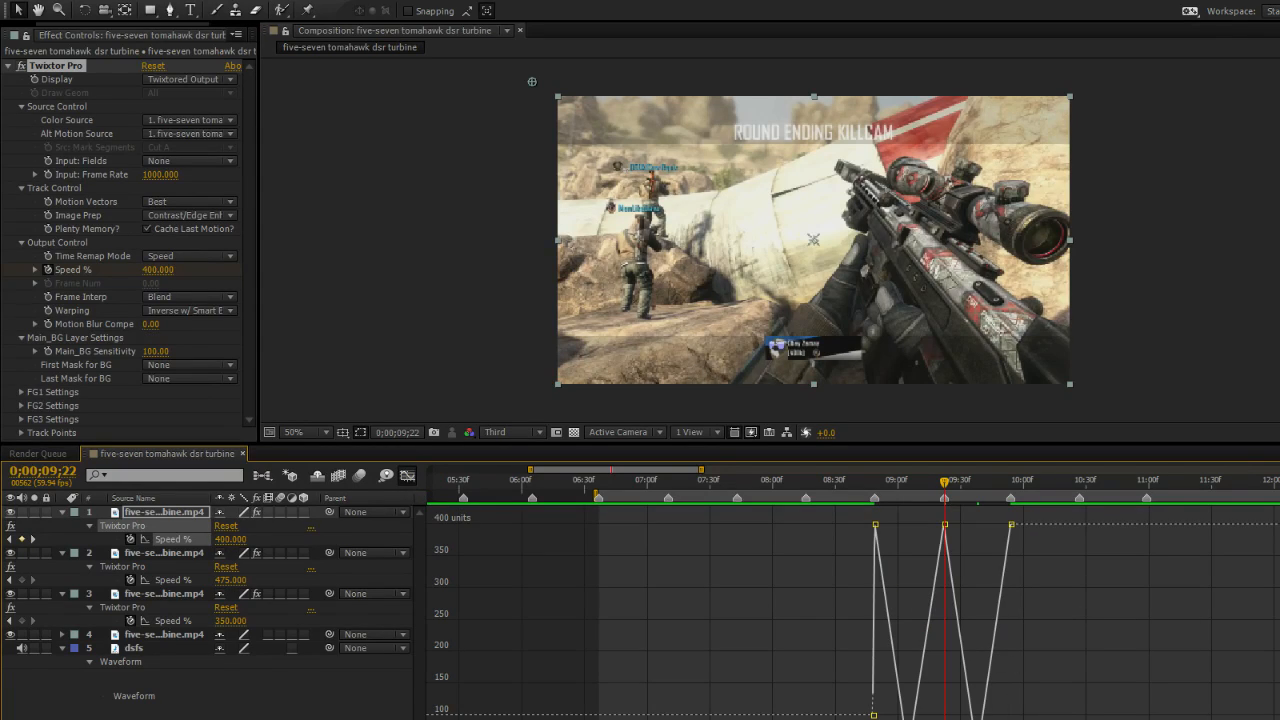
pyautogui.moveTo(1086, 716); pyautogui.dragTo(740, 497)
pyautogui.press('F9')
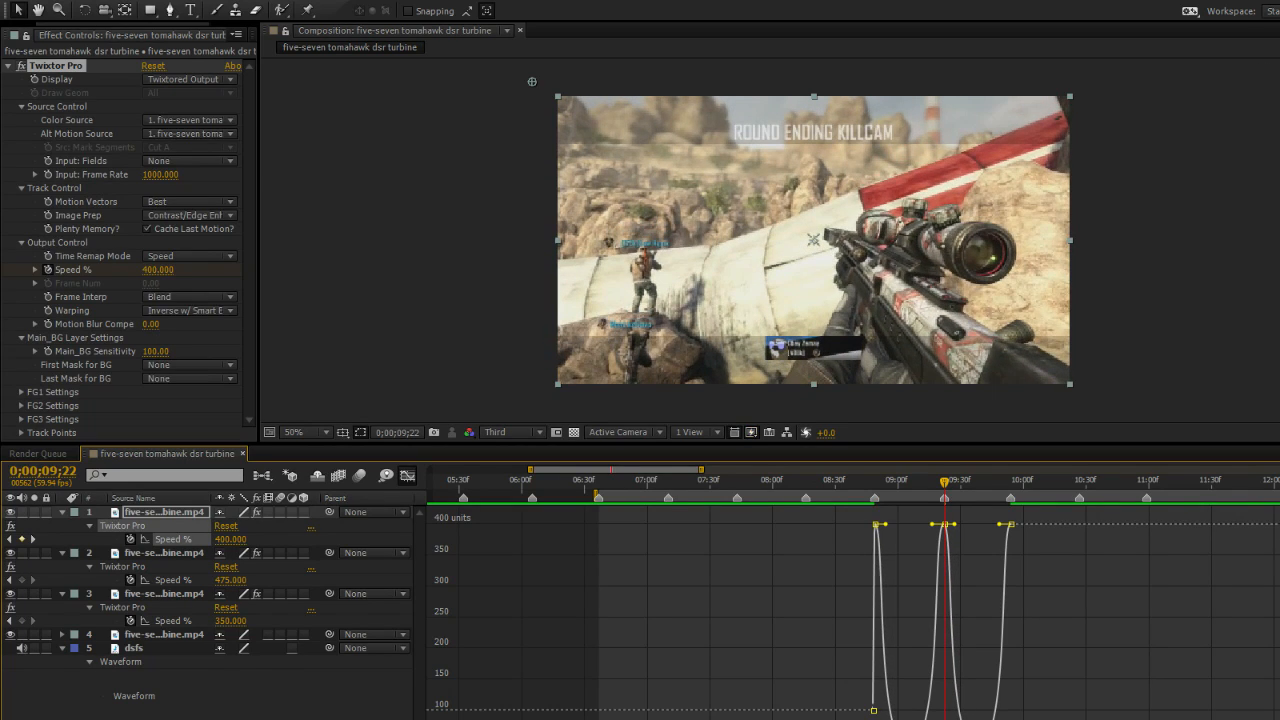
pyautogui.click(873, 482)
pyautogui.moveTo(873, 484); pyautogui.dragTo(958, 490)
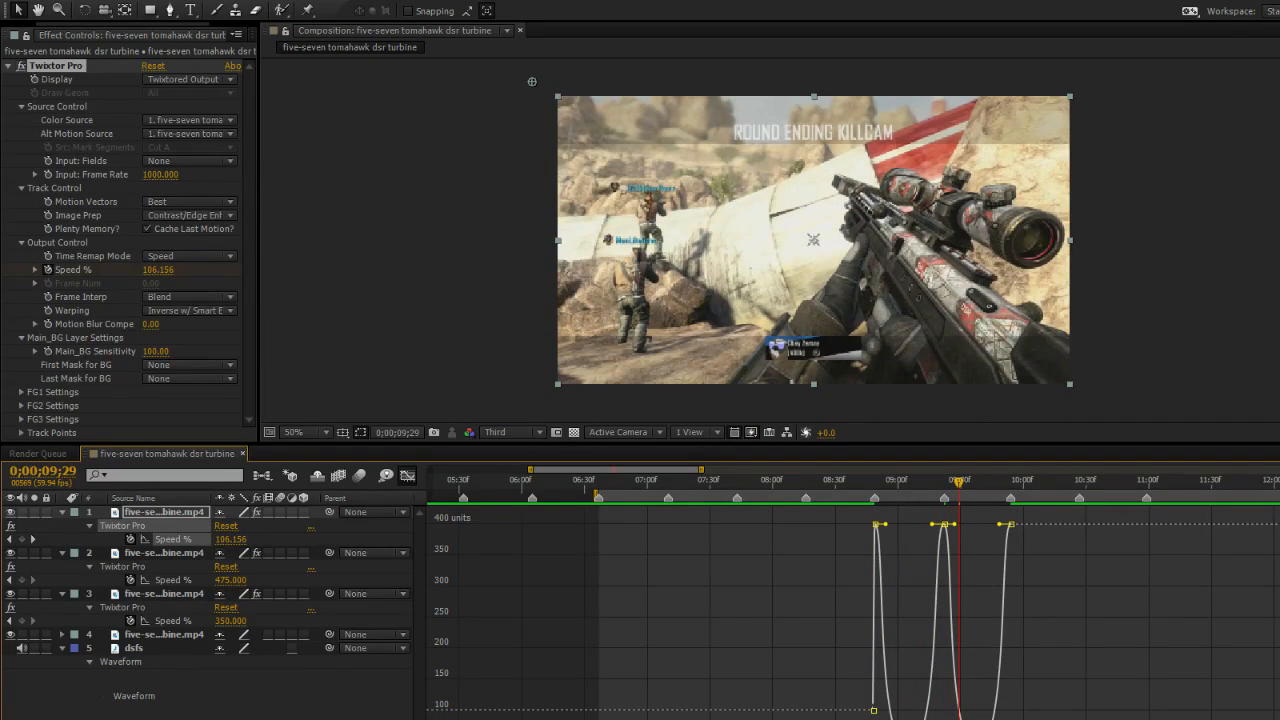
pyautogui.click(407, 476)
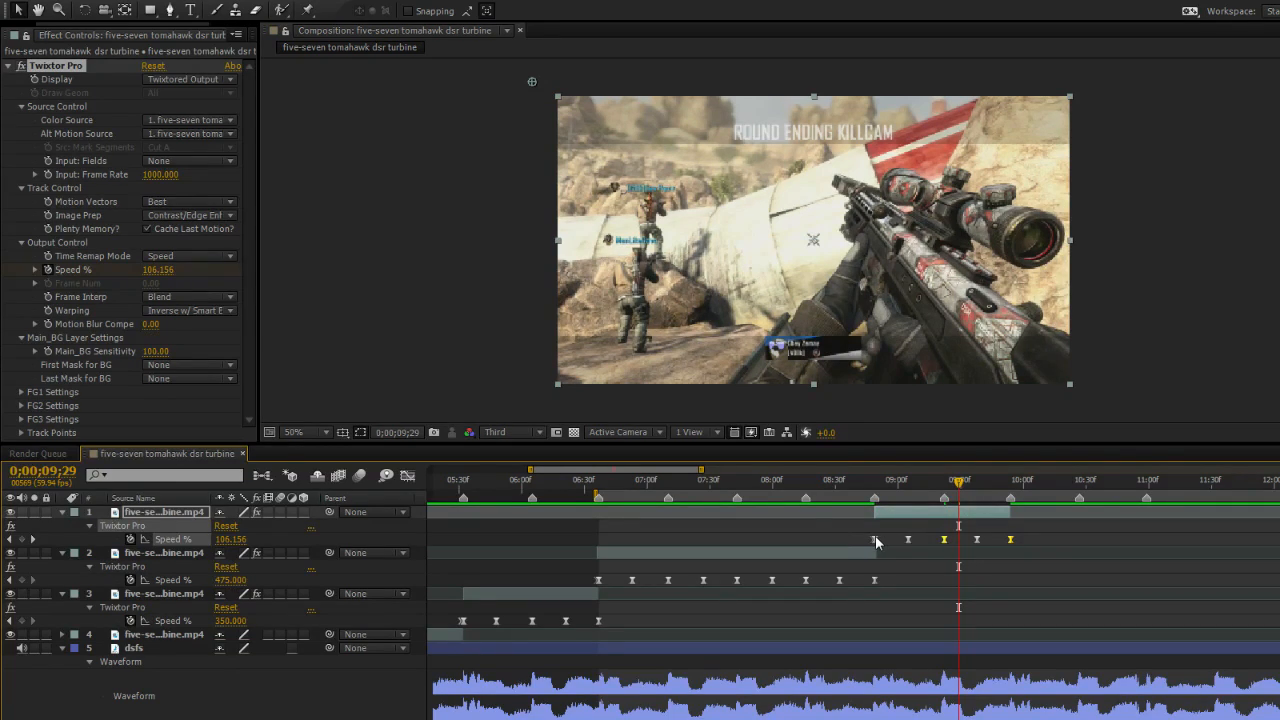
# Set layer 1's three peak Speed % keyframes, from 0;00;08;49 to 0;00;09;54, together to 650 and preview the result.
pyautogui.press('j')
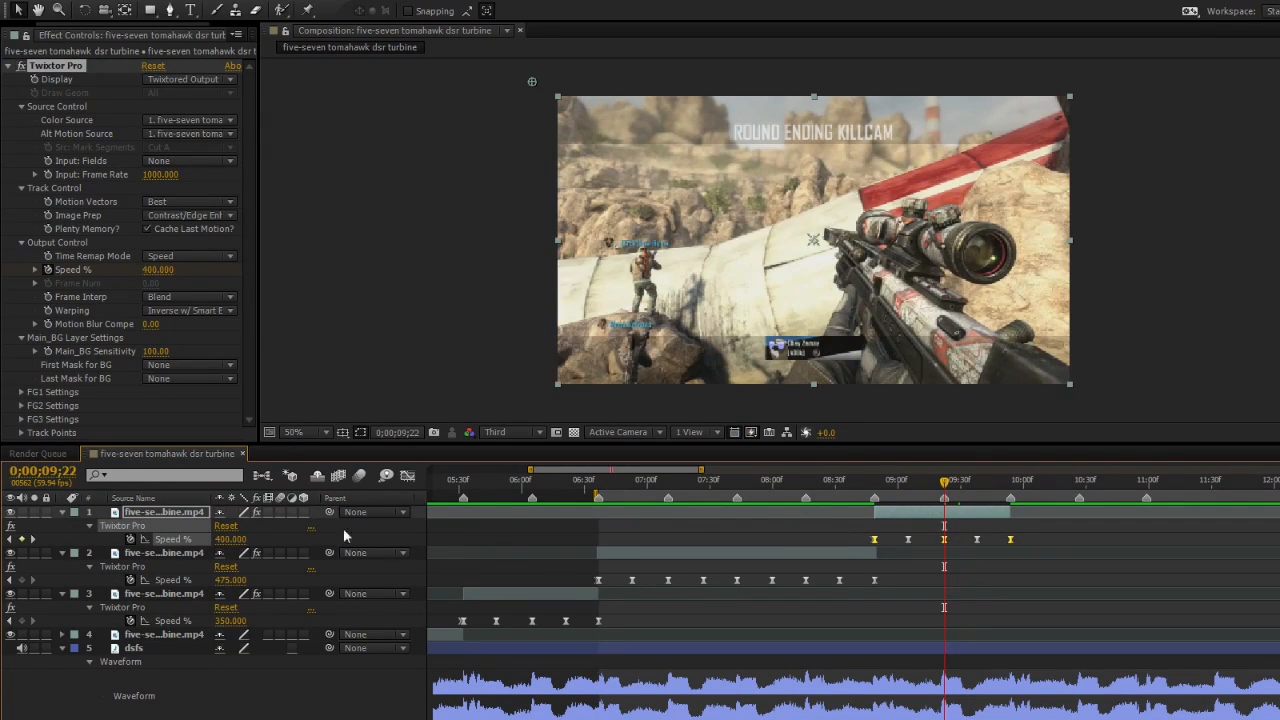
pyautogui.click(233, 537)
pyautogui.write('650')
pyautogui.press('Return')
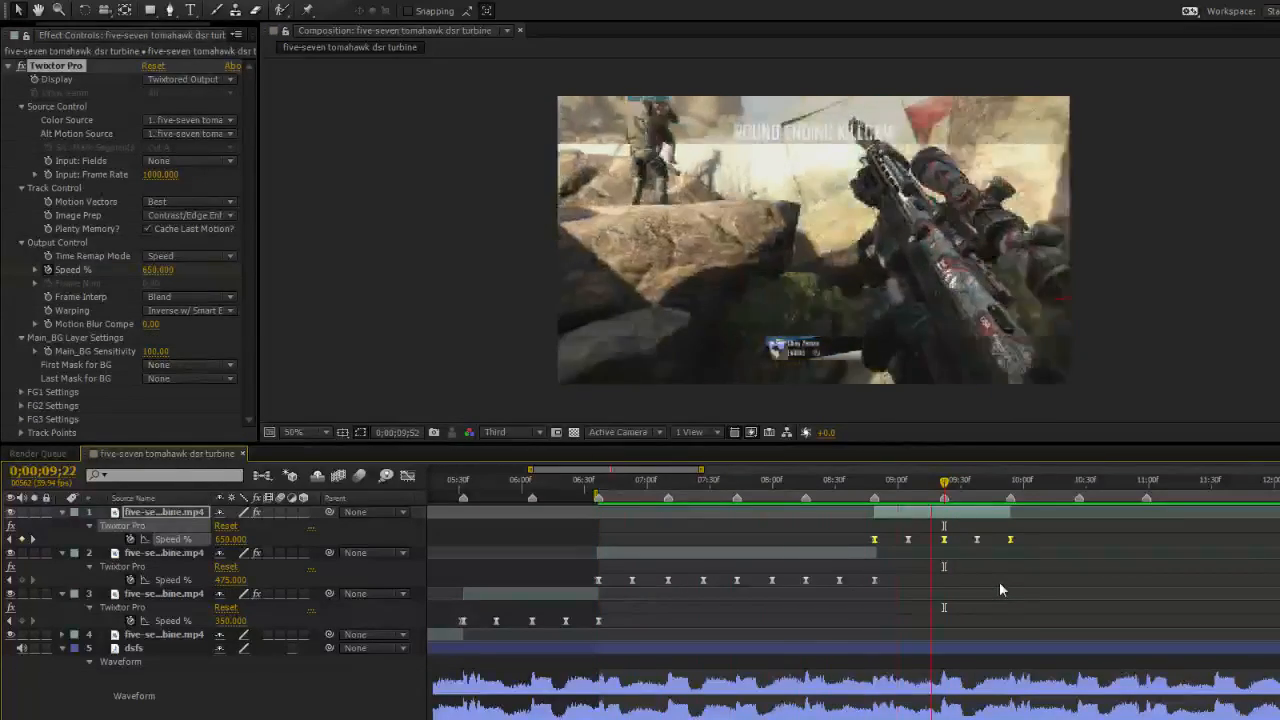
pyautogui.press('space')
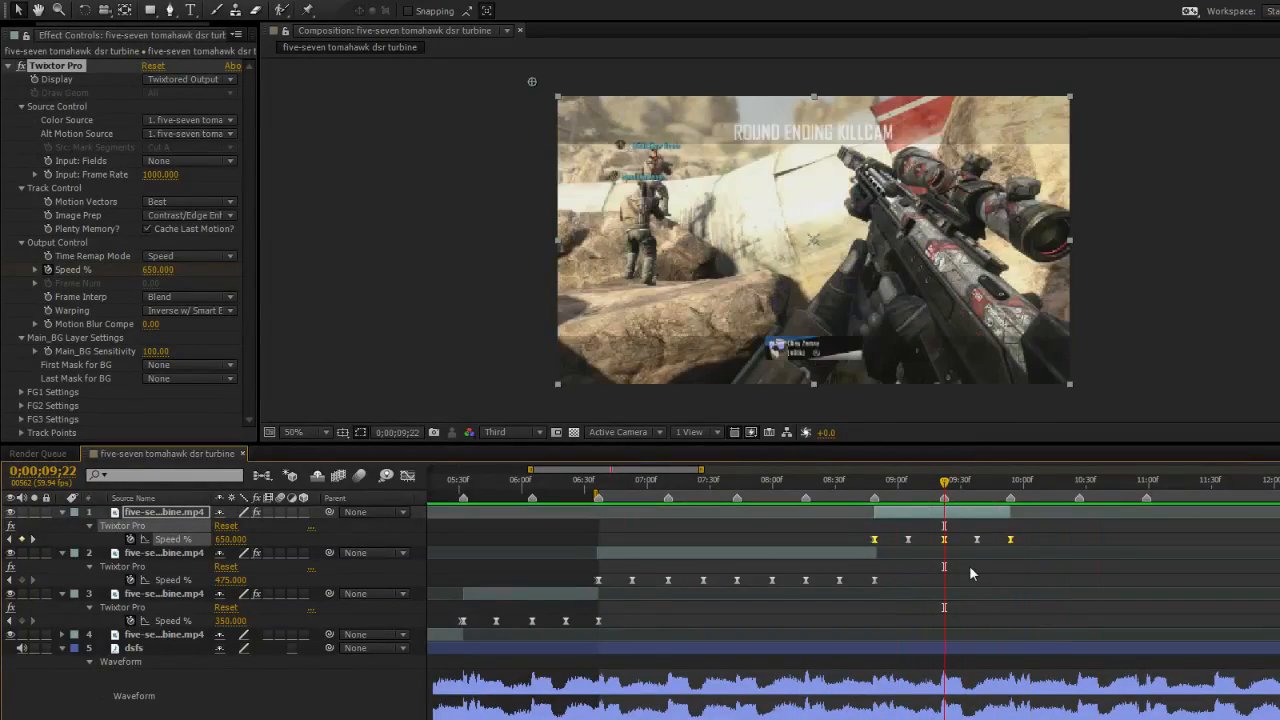
# Set layer 1's Speed % keyframe at 0;00;08;49 to 800.
pyautogui.click(879, 483)
pyautogui.moveTo(883, 487)
pyautogui.mouseDown()
pyautogui.moveTo(906, 486)
pyautogui.moveTo(876, 486)
pyautogui.mouseUp()
pyautogui.click(914, 568)
pyautogui.click(228, 539)
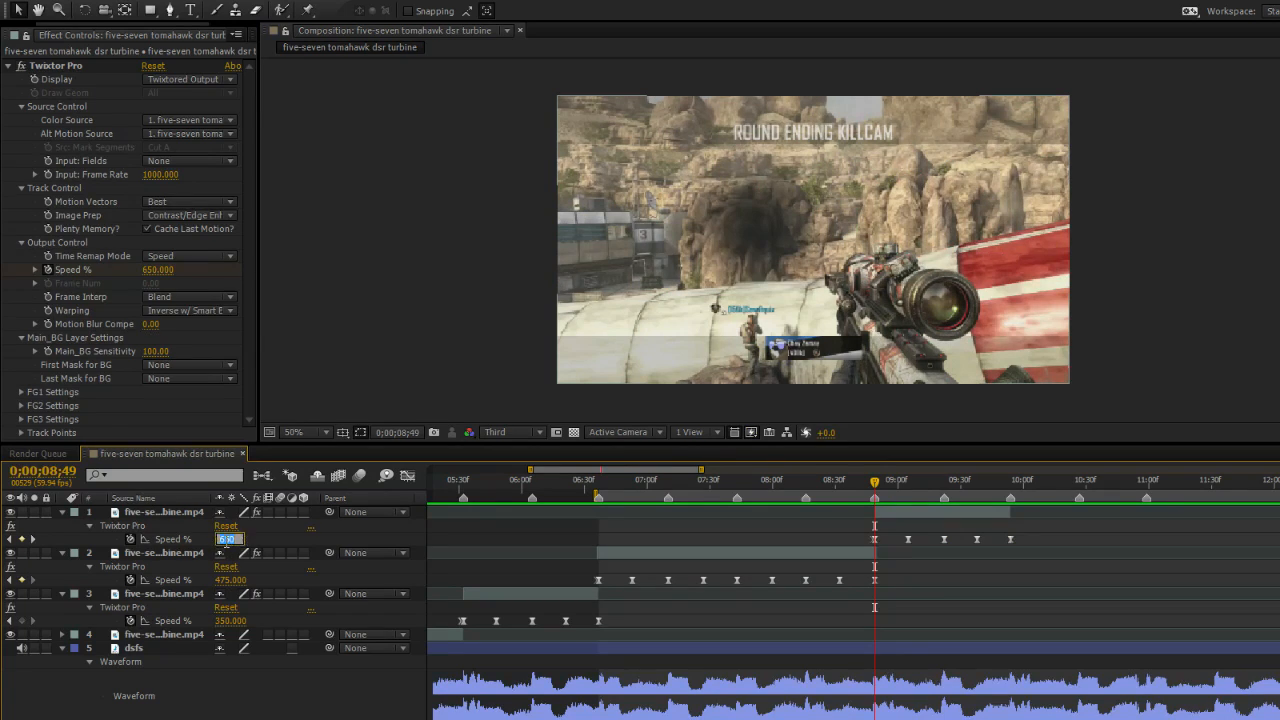
pyautogui.write('800')
pyautogui.press('Return')
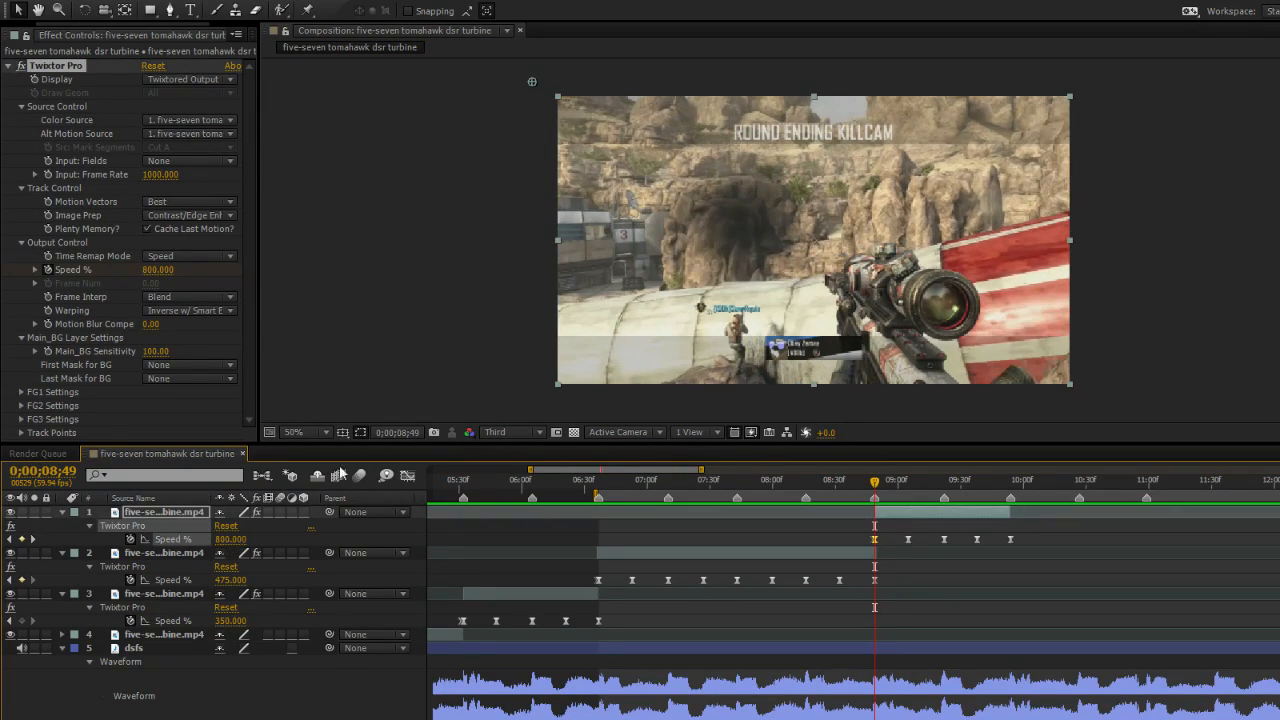
# Edit layer 1's Speed % keyframe at 0;00;09;54 and set the one at 0;00;09;22 to 800.
pyautogui.moveTo(875, 486); pyautogui.dragTo(1010, 515)
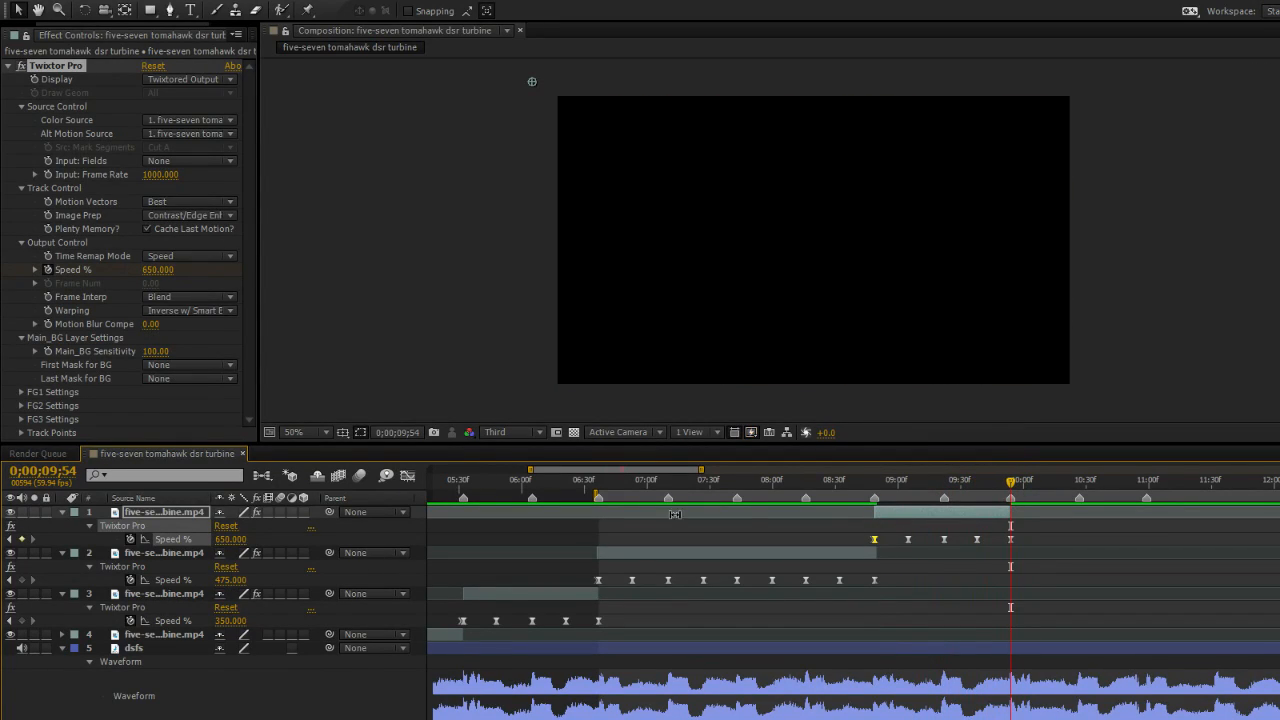
pyautogui.click(226, 540)
pyautogui.press('Return')
pyautogui.click(949, 486)
pyautogui.click(229, 540)
pyautogui.write('80')
pyautogui.press('Return')
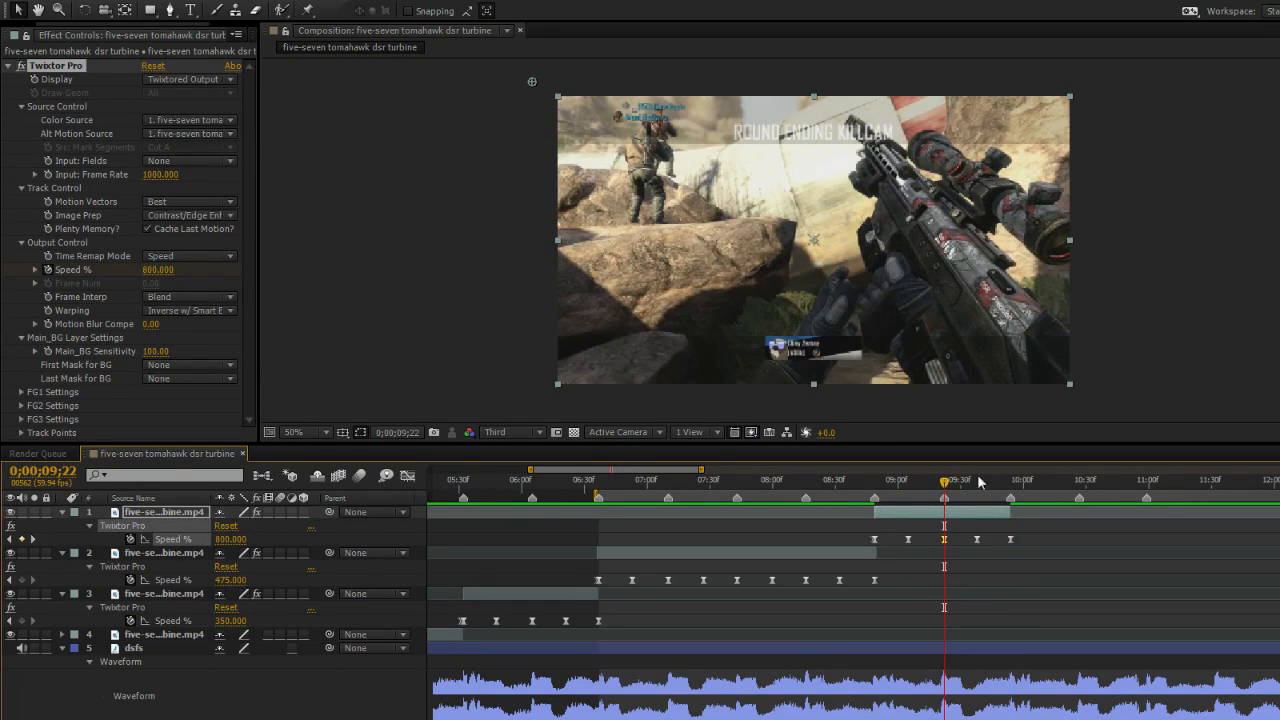
# Scrub back to layer 2's last Speed % keyframes around 0;00;08;32 and examine their curve in the Graph Editor.
pyautogui.click(897, 483)
pyautogui.moveTo(897, 483); pyautogui.dragTo(823, 522)
pyautogui.moveTo(891, 590); pyautogui.dragTo(804, 580)
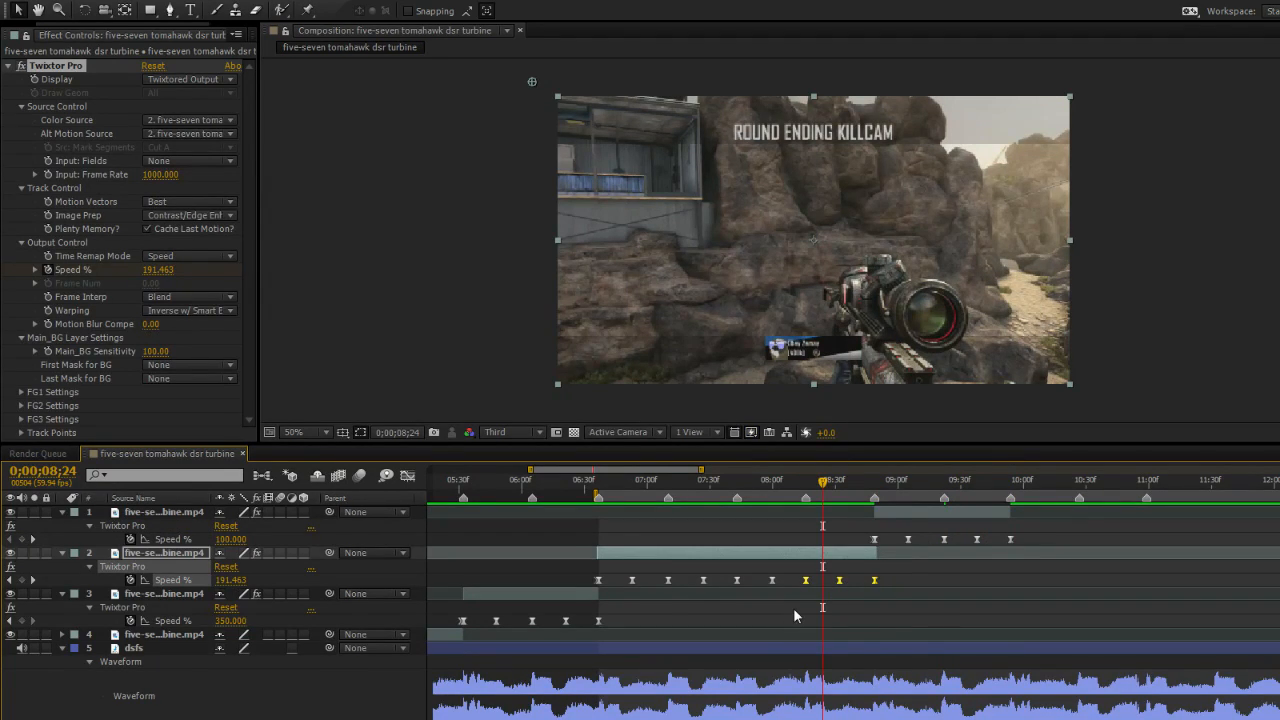
pyautogui.click(794, 610)
pyautogui.moveTo(826, 482); pyautogui.dragTo(841, 484)
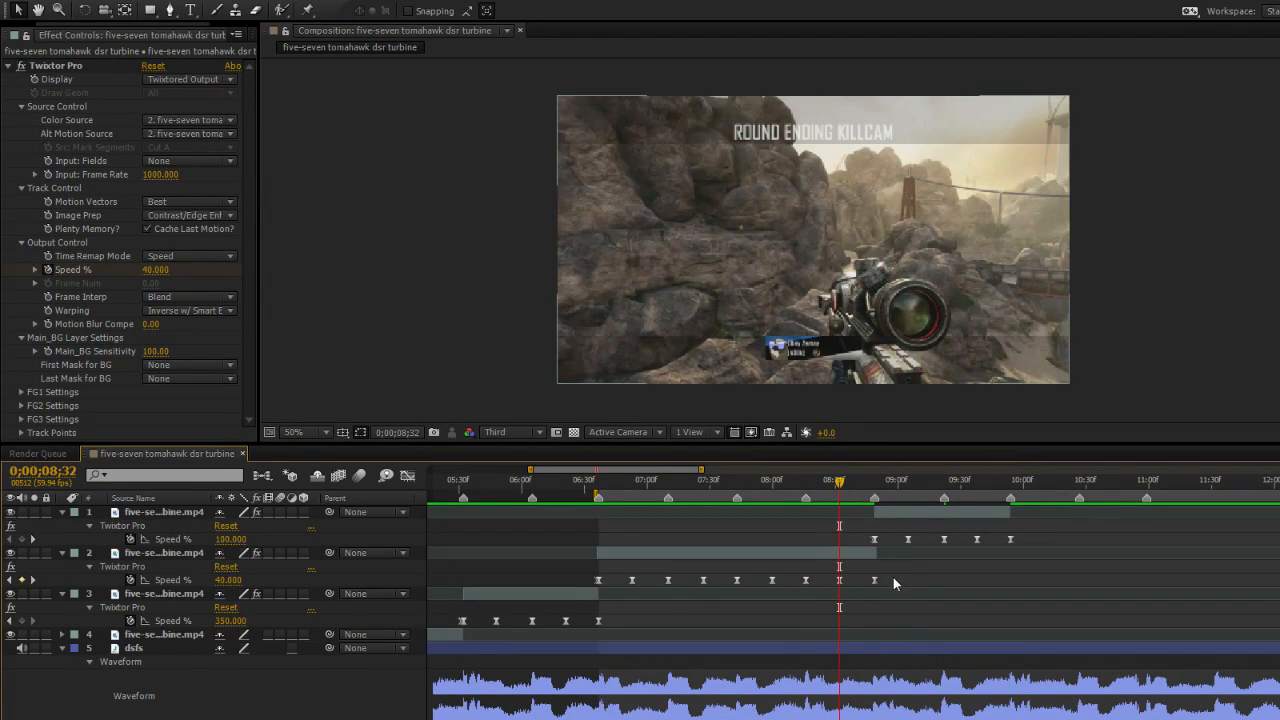
pyautogui.moveTo(894, 583); pyautogui.dragTo(825, 575)
pyautogui.click(413, 476)
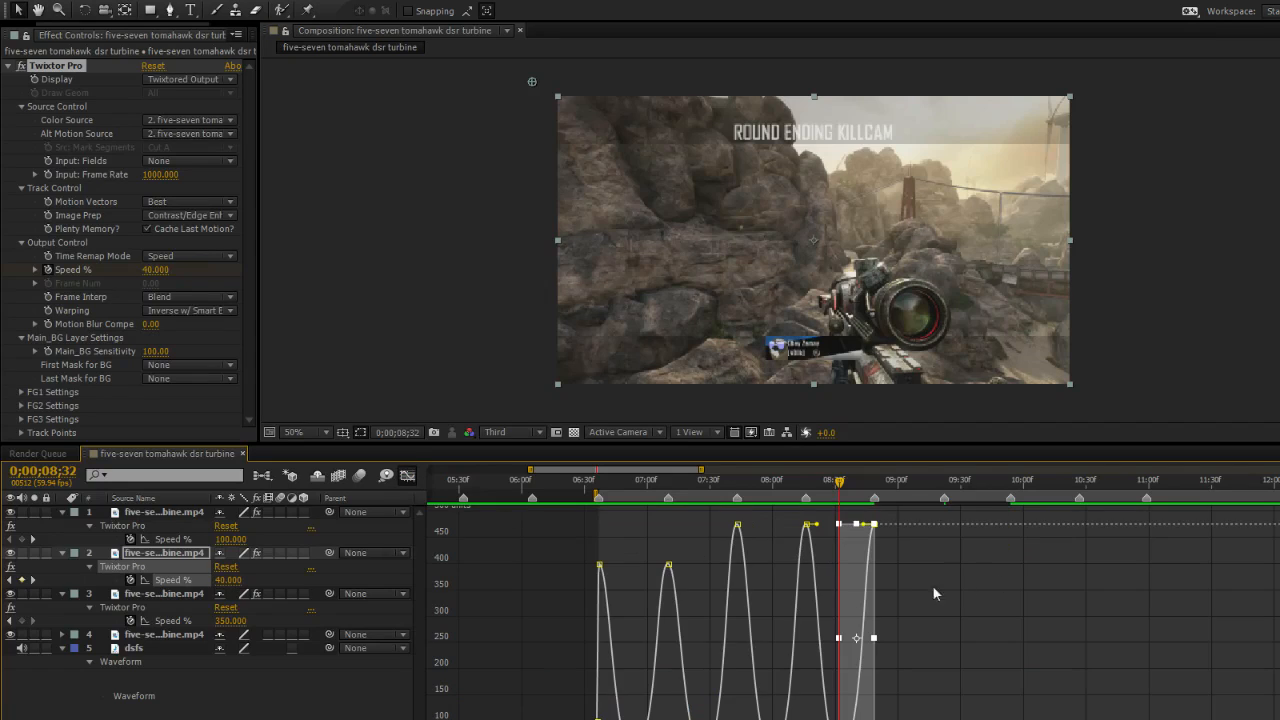
pyautogui.hotkey('shift', 'F2')
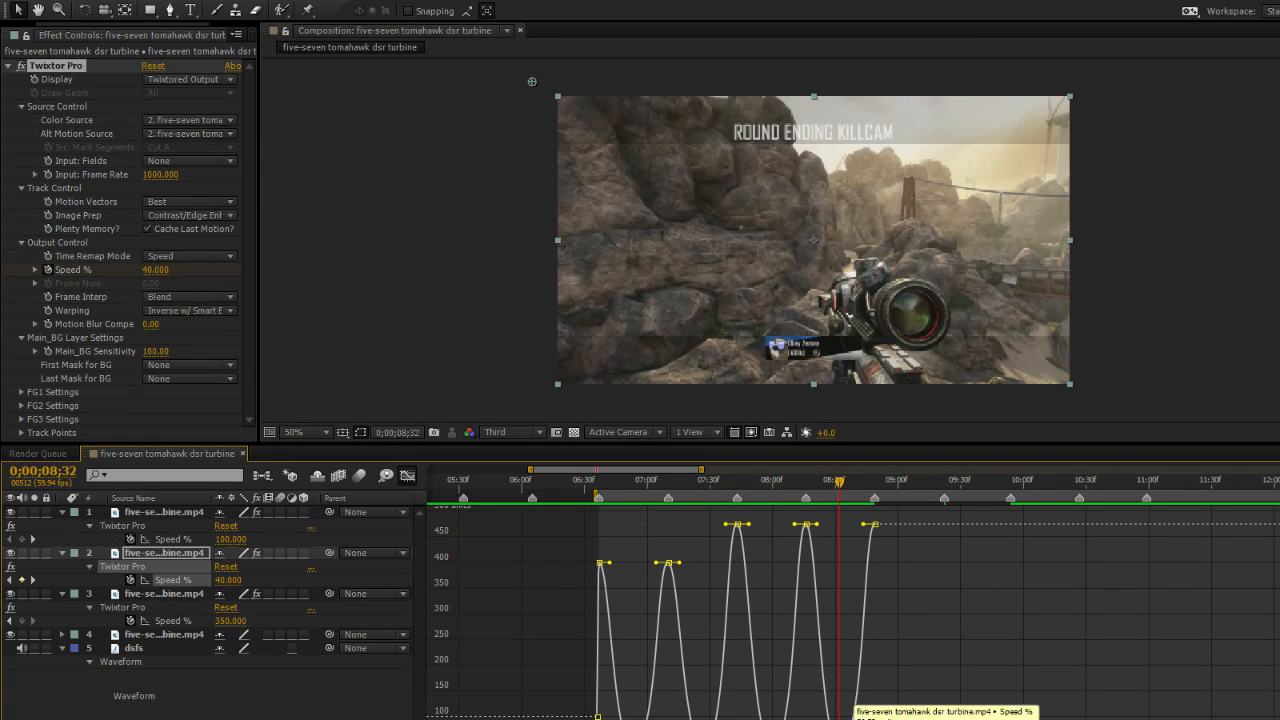
pyautogui.click(410, 476)
# Preview the killcam and scrub layer 2 around 0;00;07;49 to 0;00;08;07 to check its speed changes against the beats.
pyautogui.press('space')
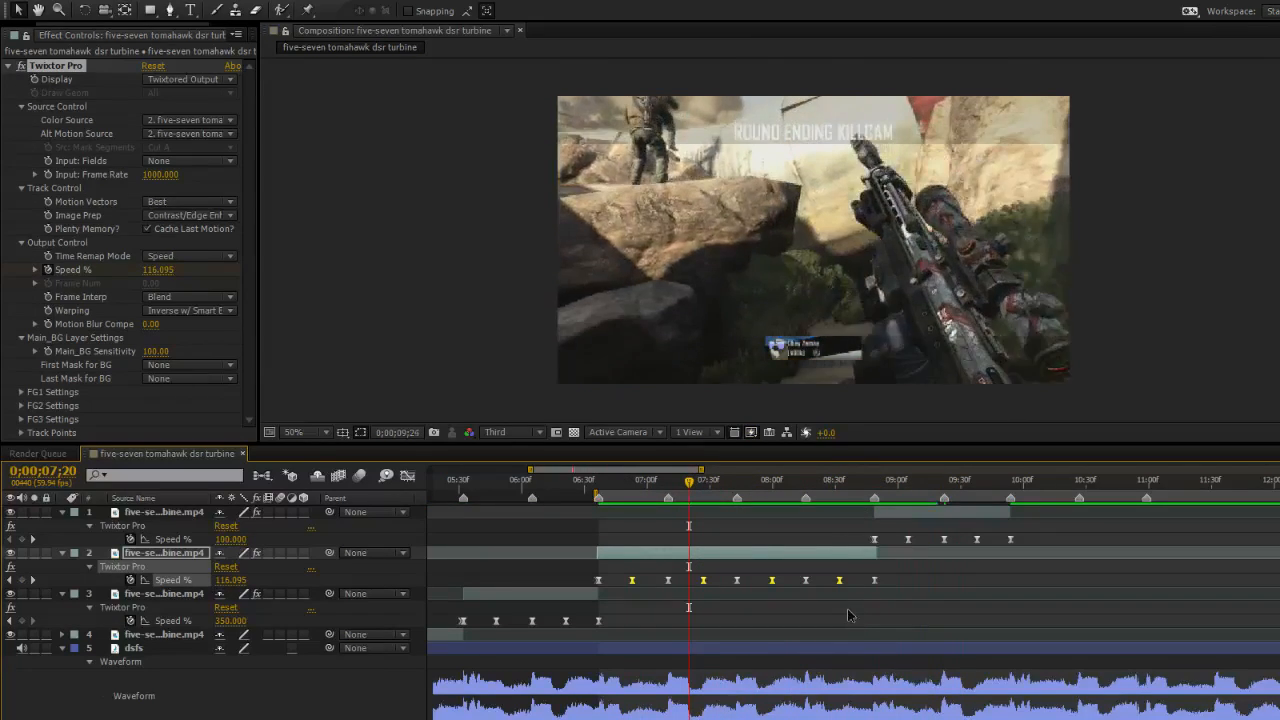
pyautogui.press('space')
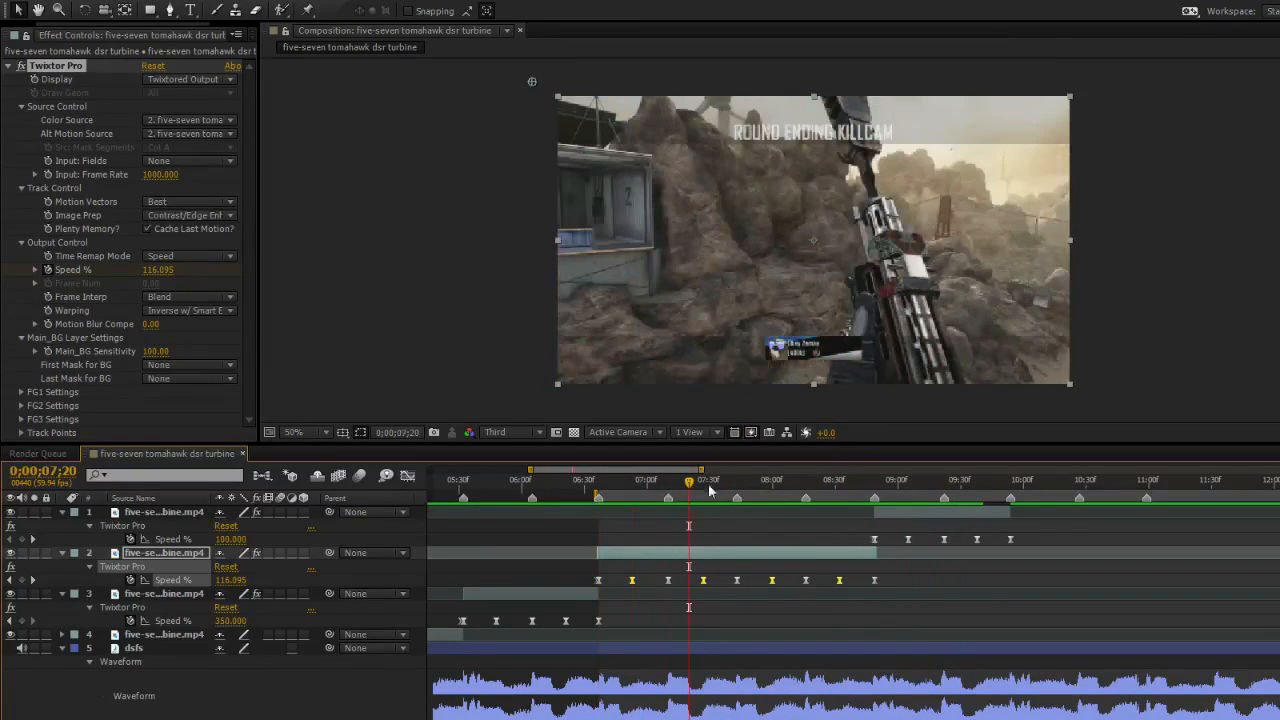
pyautogui.moveTo(695, 482); pyautogui.dragTo(846, 581)
pyautogui.click(792, 605)
pyautogui.moveTo(873, 600); pyautogui.dragTo(753, 595)
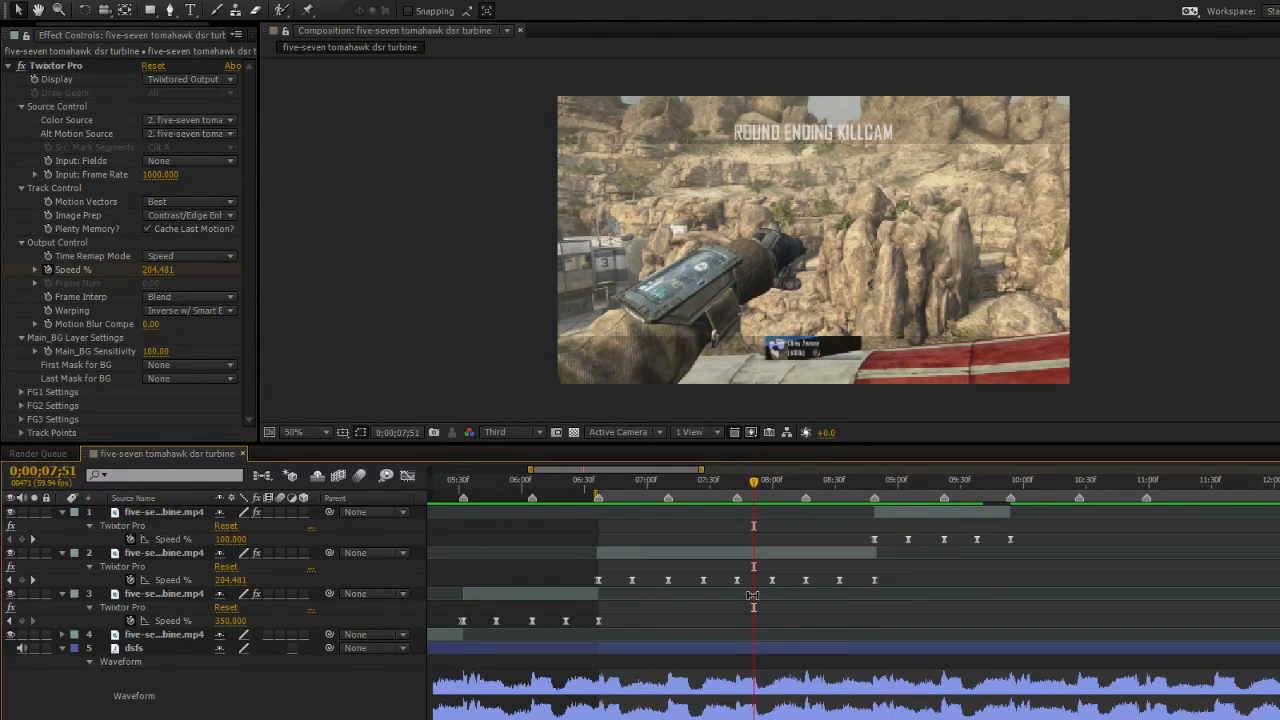
pyautogui.moveTo(754, 490); pyautogui.dragTo(786, 594)
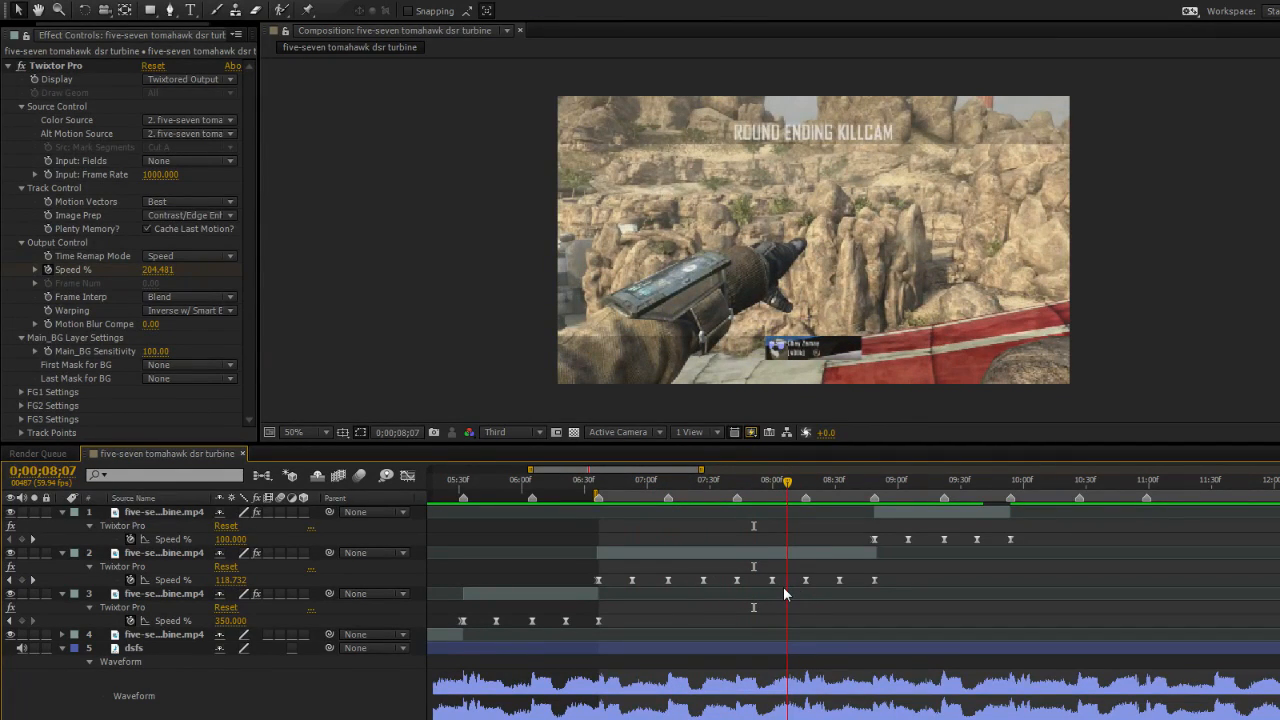
pyautogui.moveTo(784, 589); pyautogui.dragTo(746, 601)
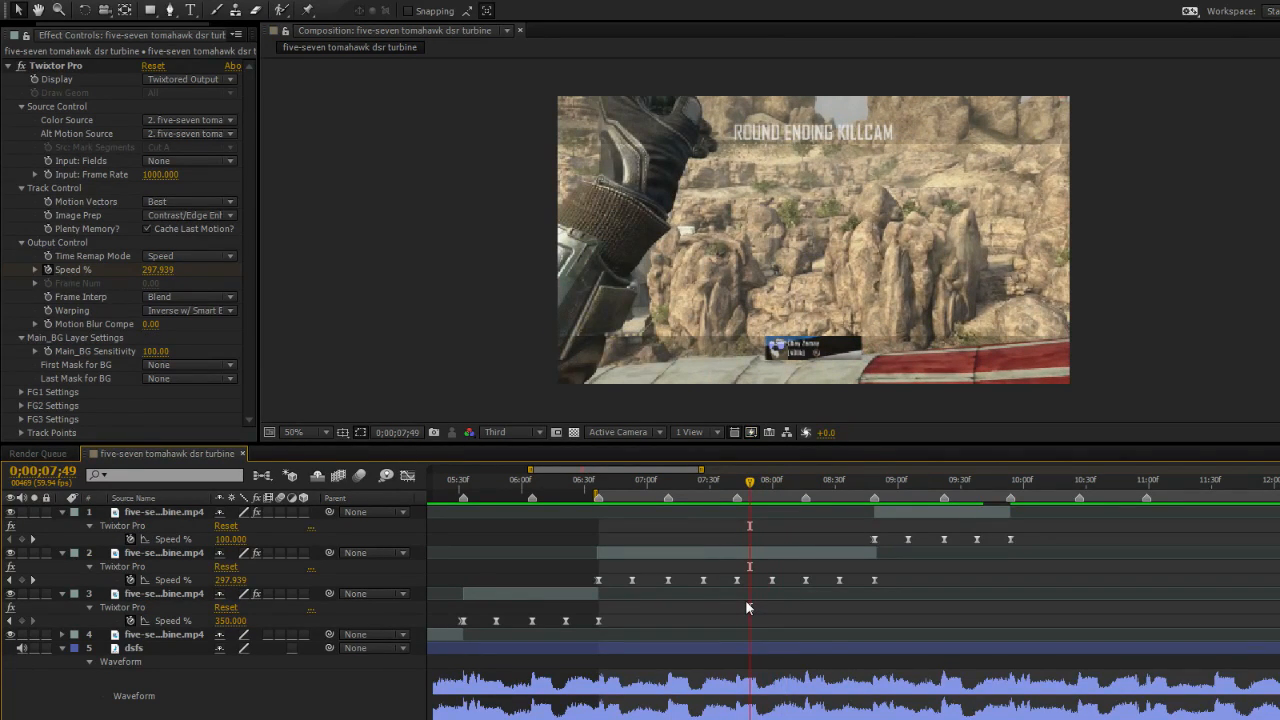
pyautogui.press('KP_0')
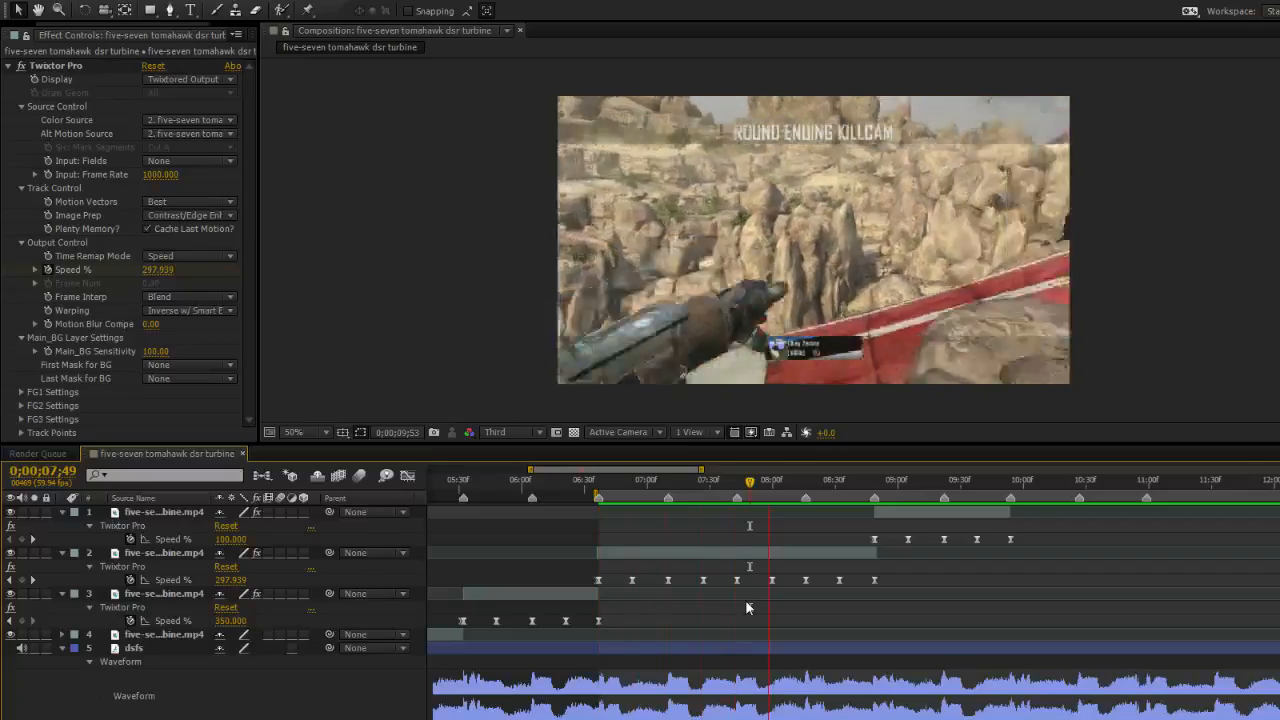
pyautogui.press('space')
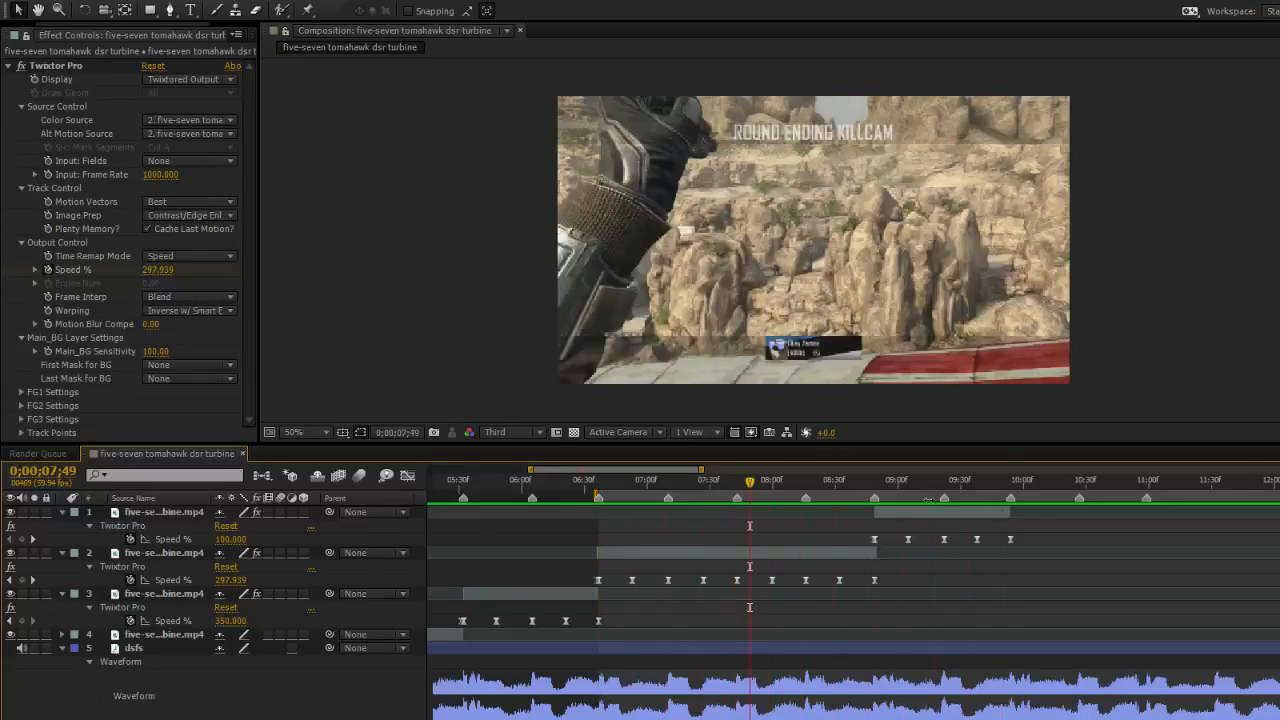
# Move the work area start to 0;00;03;34 and preview the whole synced edit from there.
pyautogui.moveTo(904, 482); pyautogui.dragTo(591, 540)
pyautogui.press('b')
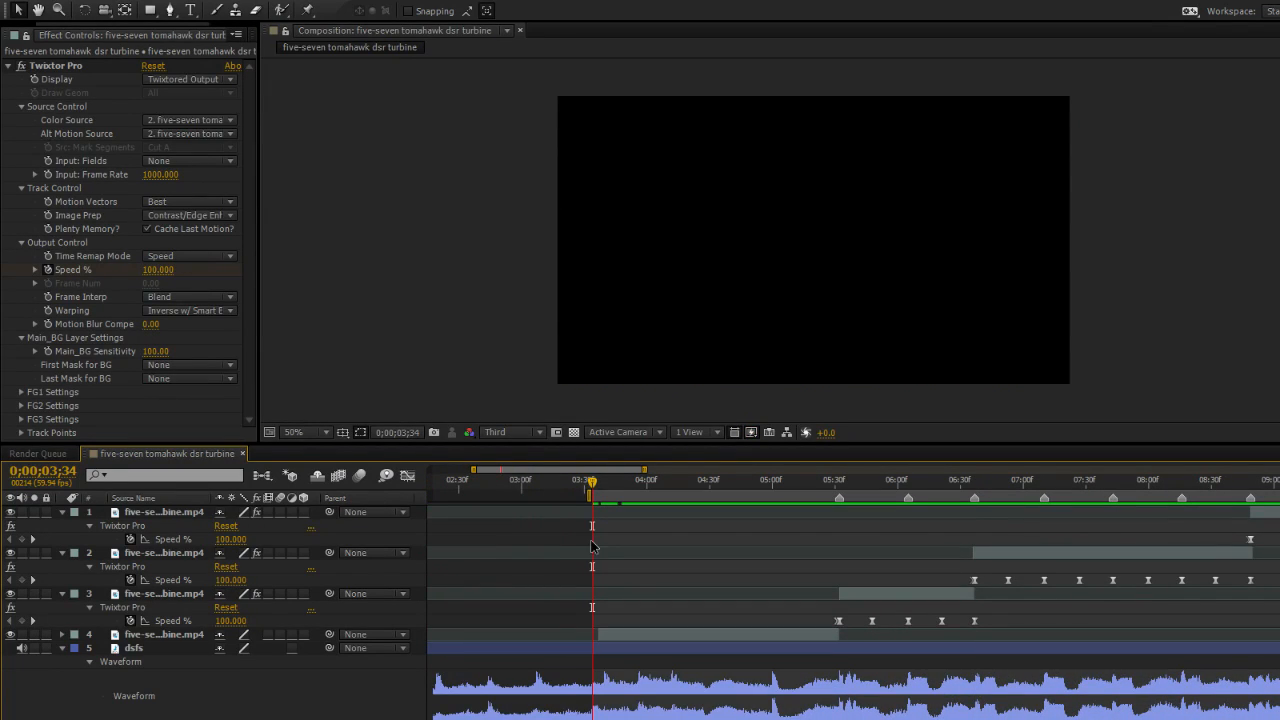
pyautogui.press('KP_0')
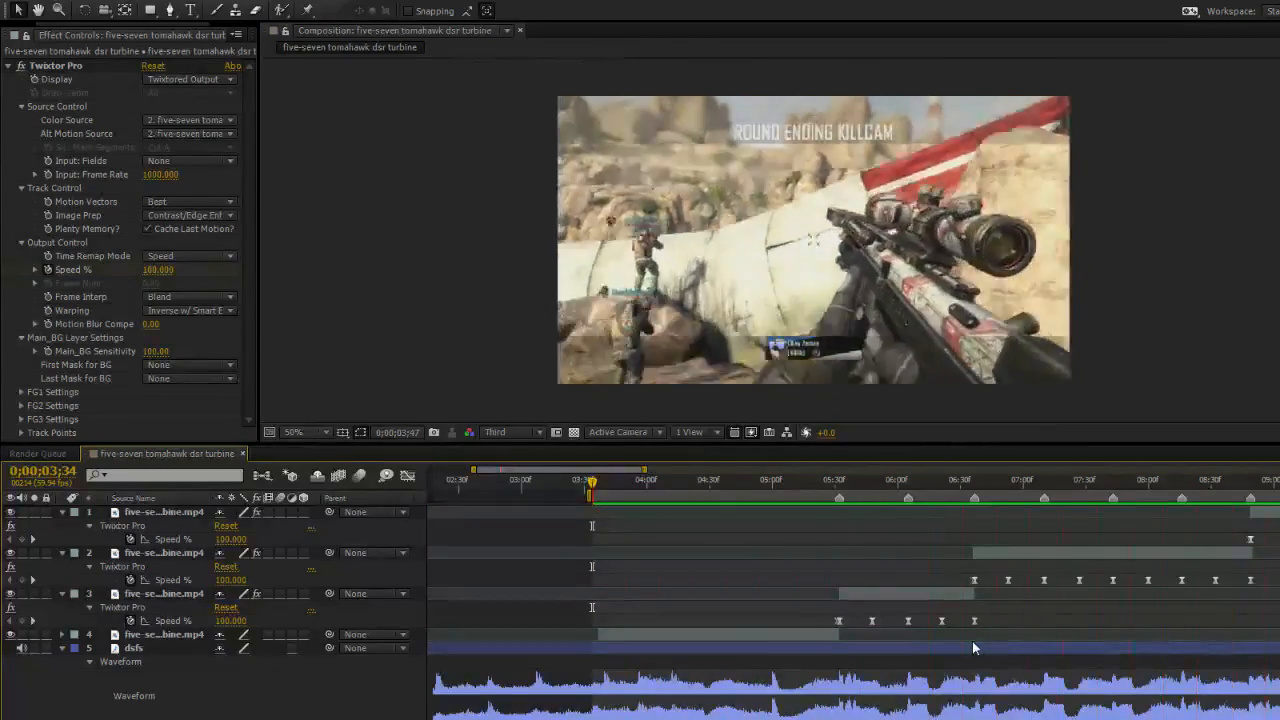
pyautogui.moveTo(882, 490); pyautogui.dragTo(808, 596)
pyautogui.click(890, 596)
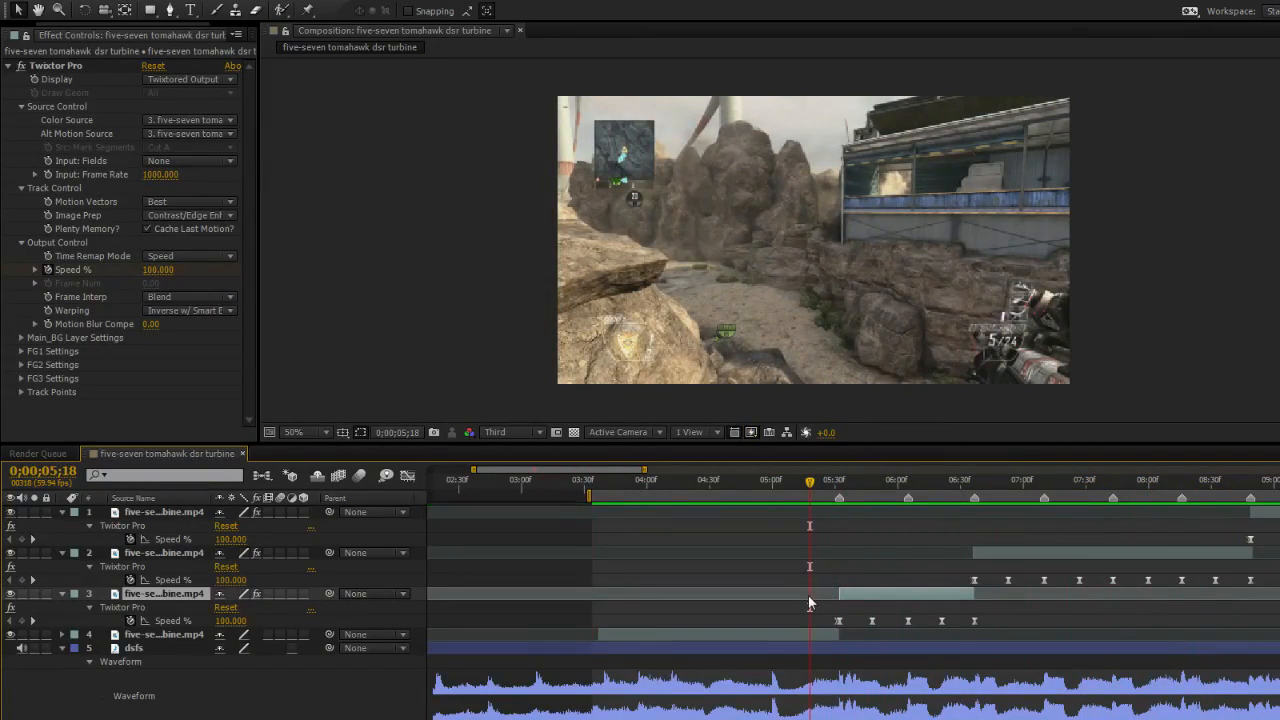
pyautogui.press('KP_0')
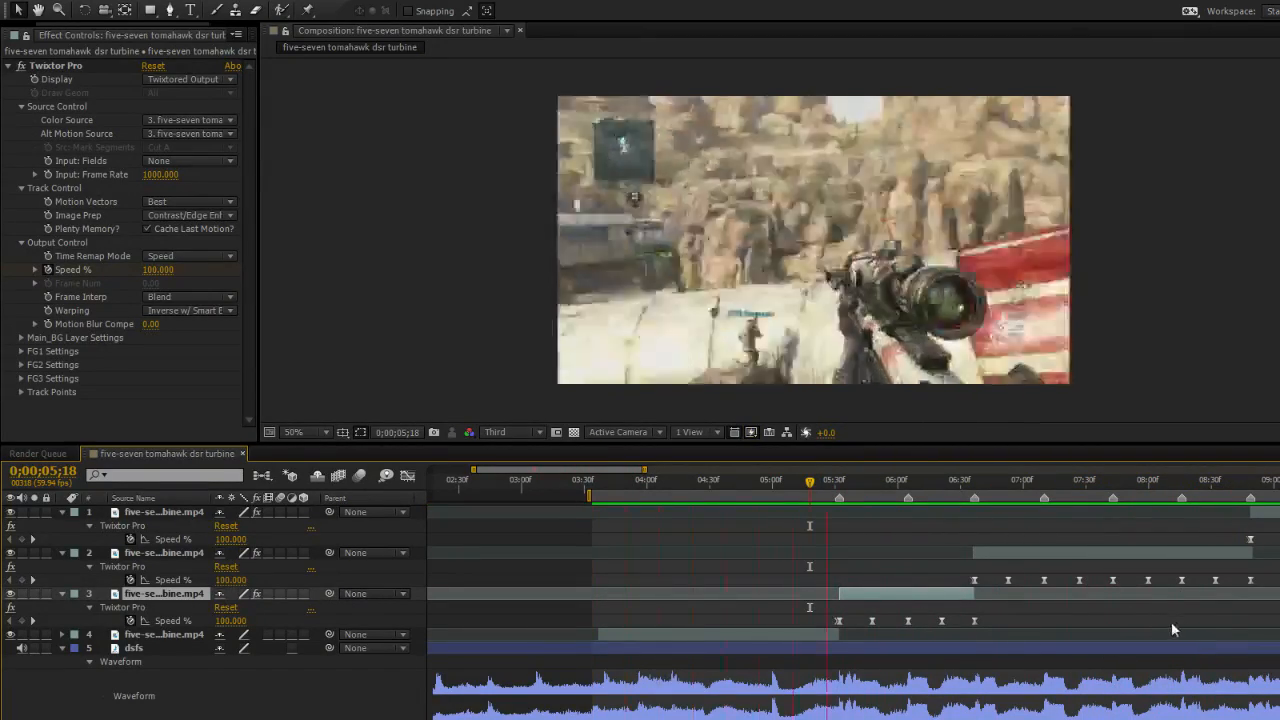